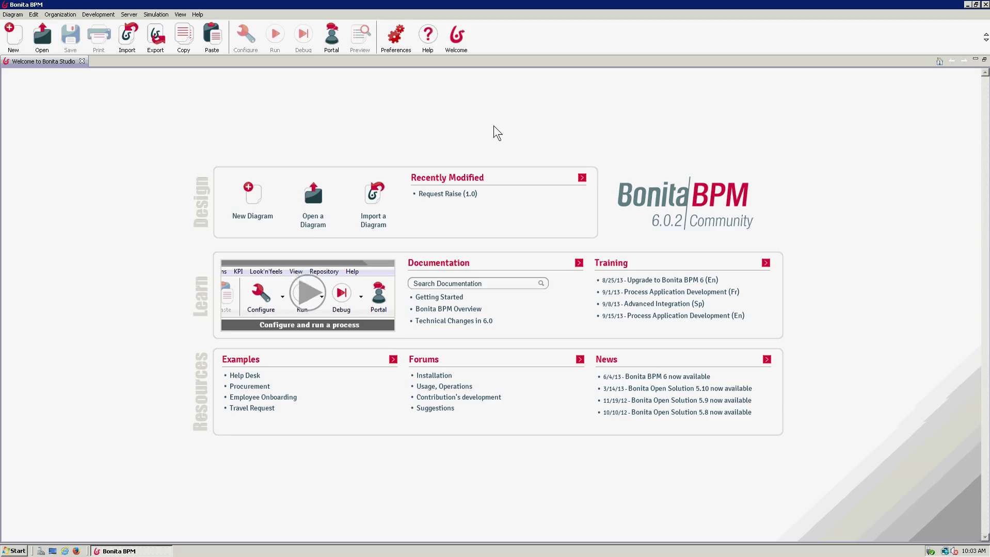
- Create a new process diagram, MyDiagram (1.0), and show its diagram properties
{"action": "left_click", "coordinate": [254, 203]}
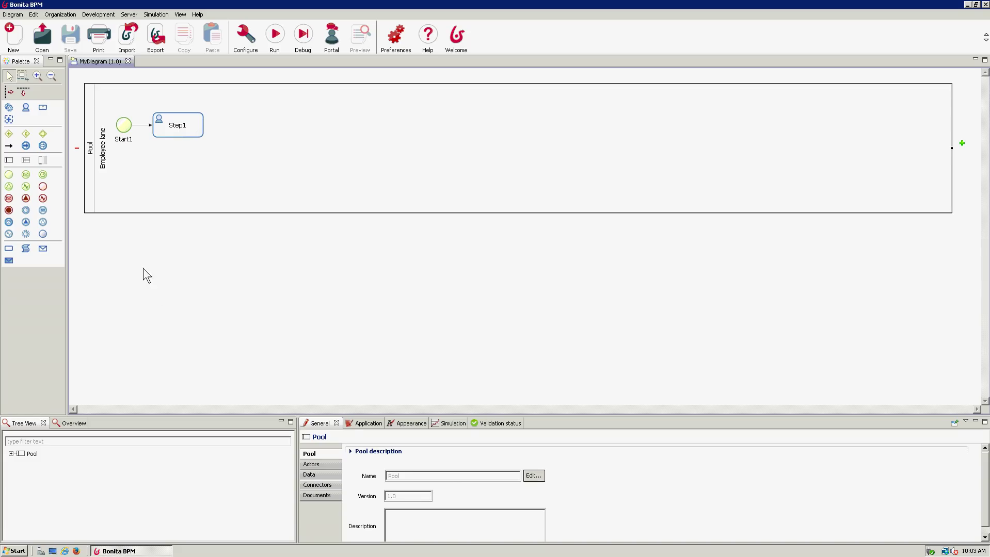
{"action": "left_click", "coordinate": [170, 264]}
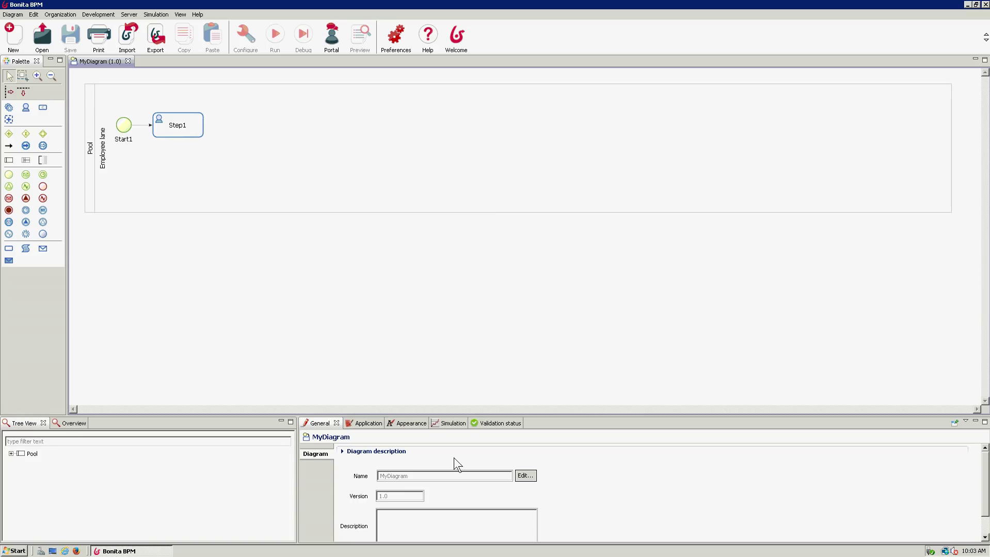
- Rename the diagram from MyDiagram to EBAY_RMA, fixing the EBAY_RAM typo
{"action": "left_click", "coordinate": [527, 476]}
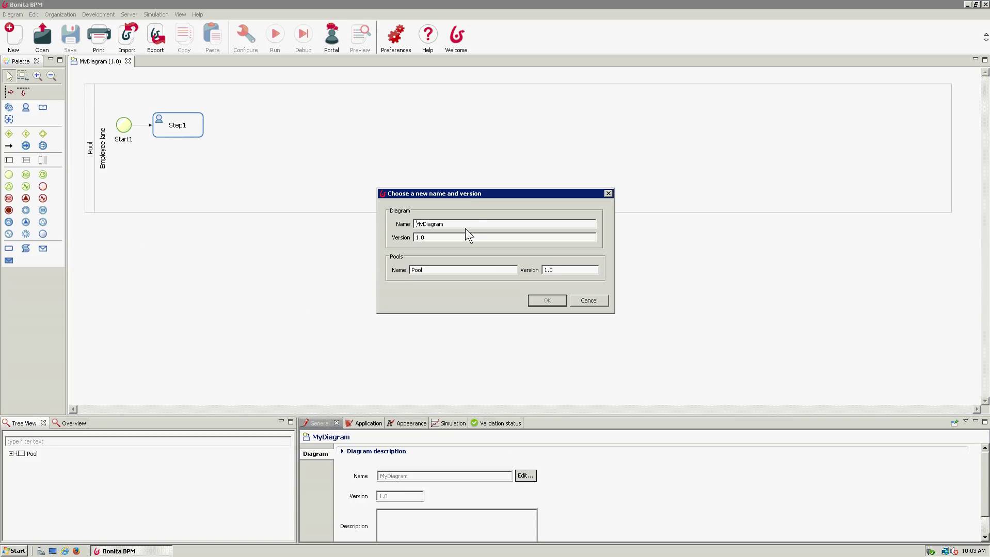
{"action": "left_click_drag", "start_coordinate": [465, 224], "coordinate": [335, 225]}
{"action": "type", "text": "EBAY_RAM"}
{"action": "key", "text": "BackSpace"}
{"action": "key", "text": "BackSpace"}
{"action": "type", "text": "MA"}
{"action": "left_click", "coordinate": [538, 303]}
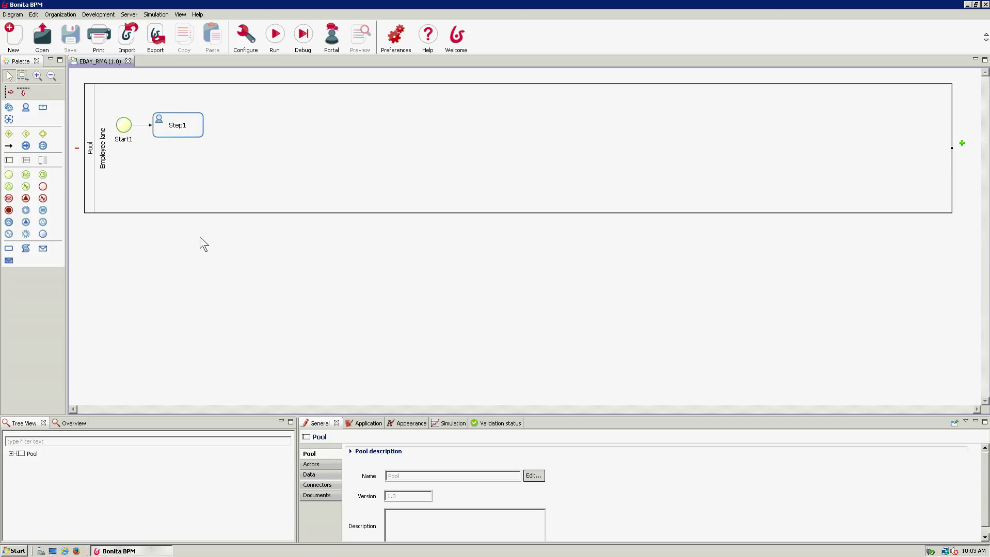
- In the pool's actors, rename the Employee actor to Customer
{"action": "left_click", "coordinate": [324, 470]}
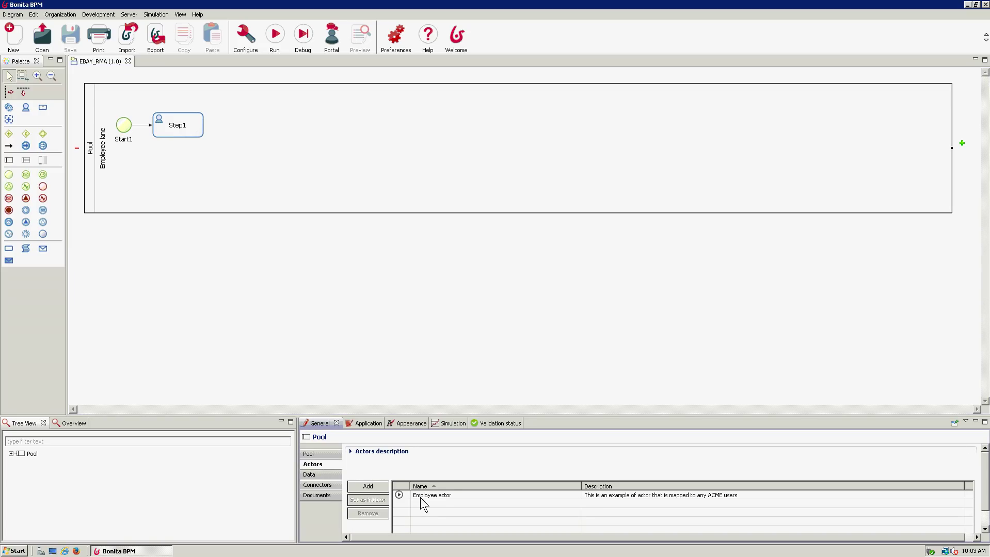
{"action": "left_click", "coordinate": [438, 496]}
{"action": "left_click", "coordinate": [457, 495]}
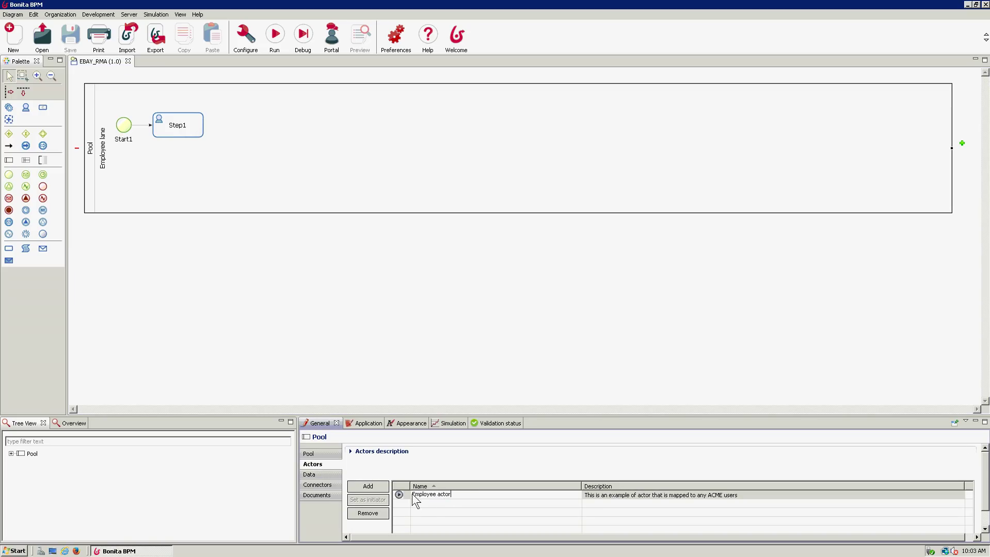
{"action": "type", "text": "Custo"}
{"action": "key", "text": "BackSpace"}
{"action": "type", "text": "tomer"}
- Add a second actor named Rep to the pool
{"action": "left_click", "coordinate": [375, 488]}
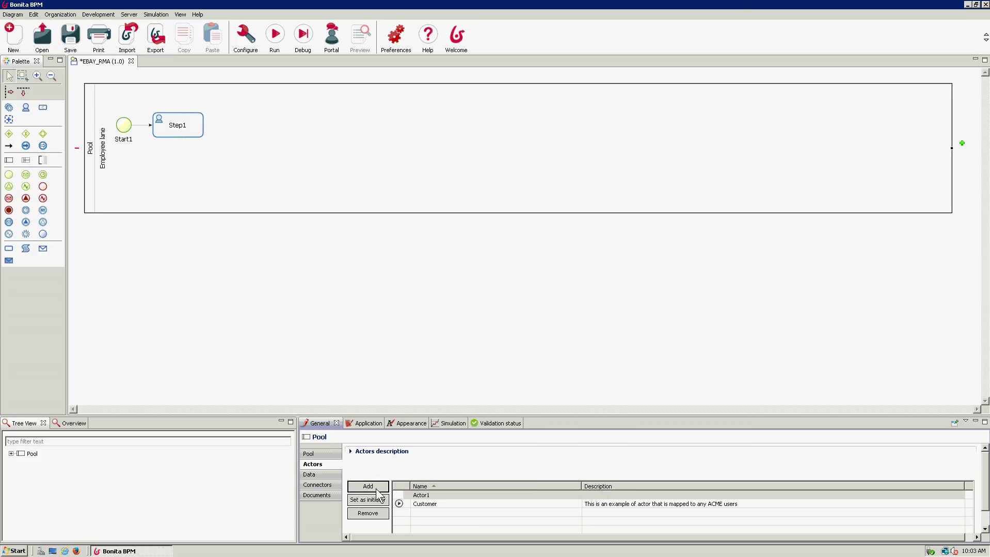
{"action": "type", "text": "Rep"}
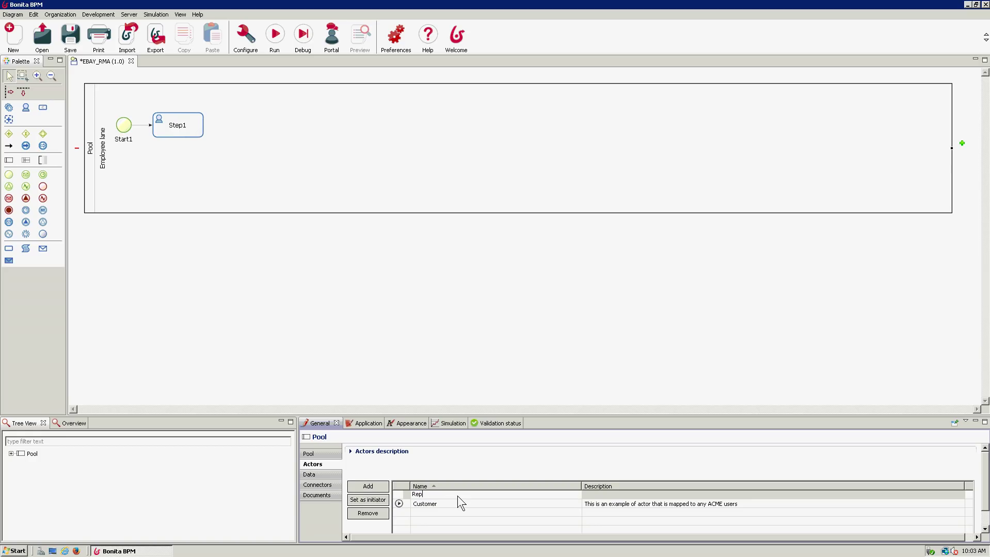
{"action": "key", "text": "Return"}
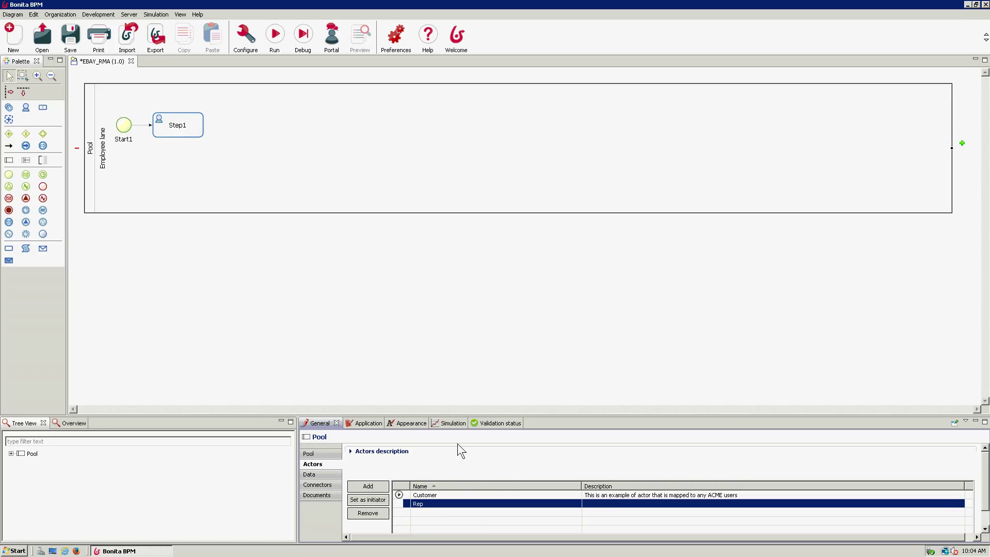
{"action": "left_click", "coordinate": [62, 14]}
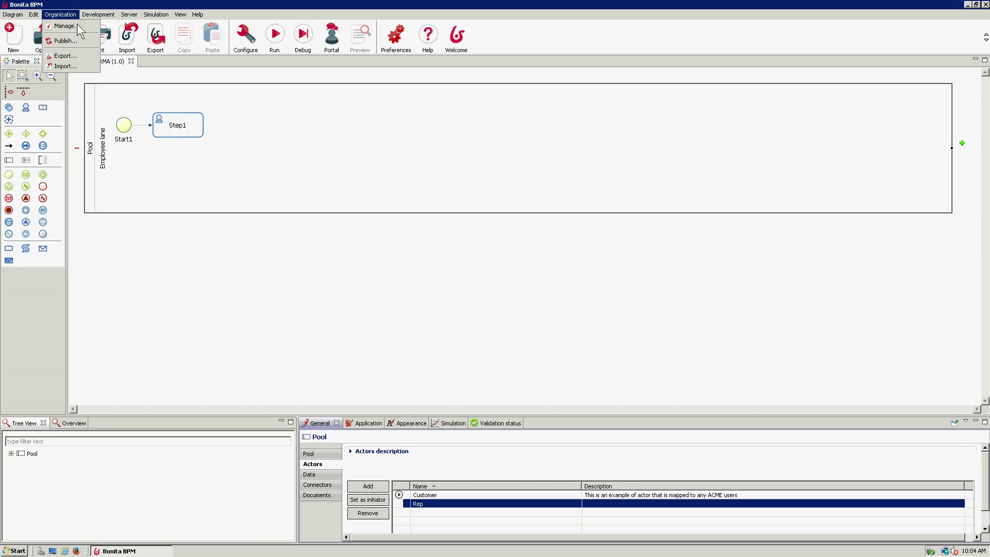
- In Organization > Manage, pick ACME and remove the EbayRep and Customer groups
{"action": "left_click", "coordinate": [81, 29]}
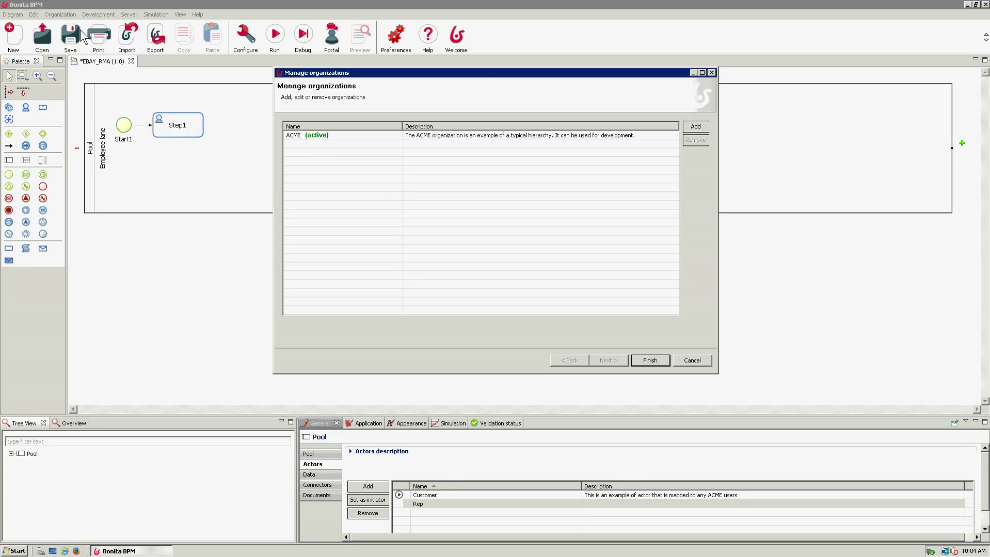
{"action": "left_click", "coordinate": [450, 137]}
{"action": "left_click", "coordinate": [614, 362]}
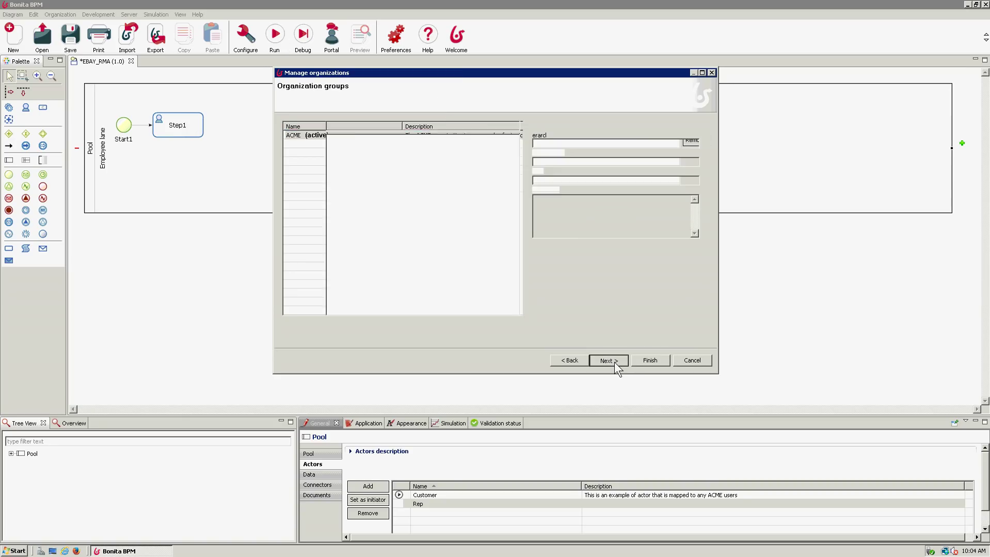
{"action": "left_click", "coordinate": [356, 280]}
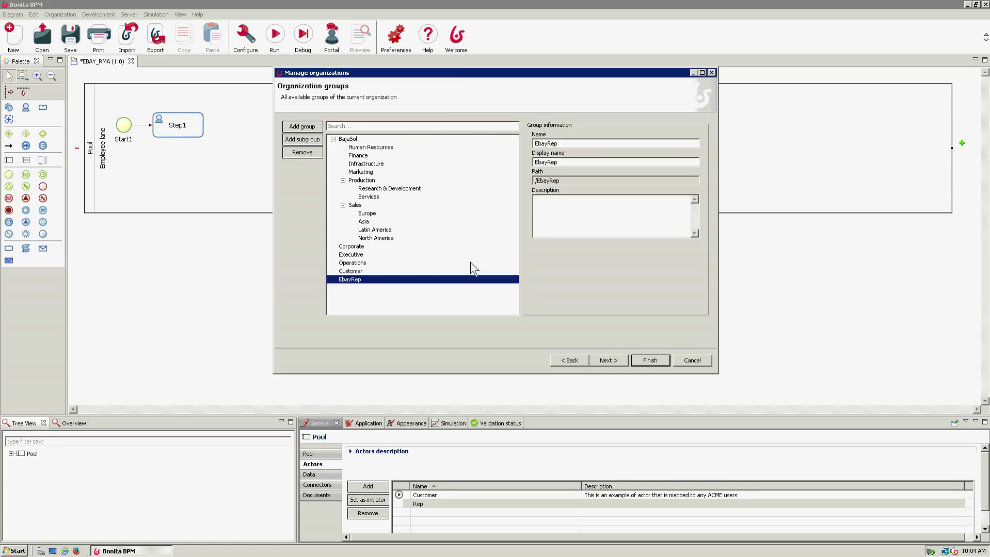
{"action": "left_click", "coordinate": [308, 151]}
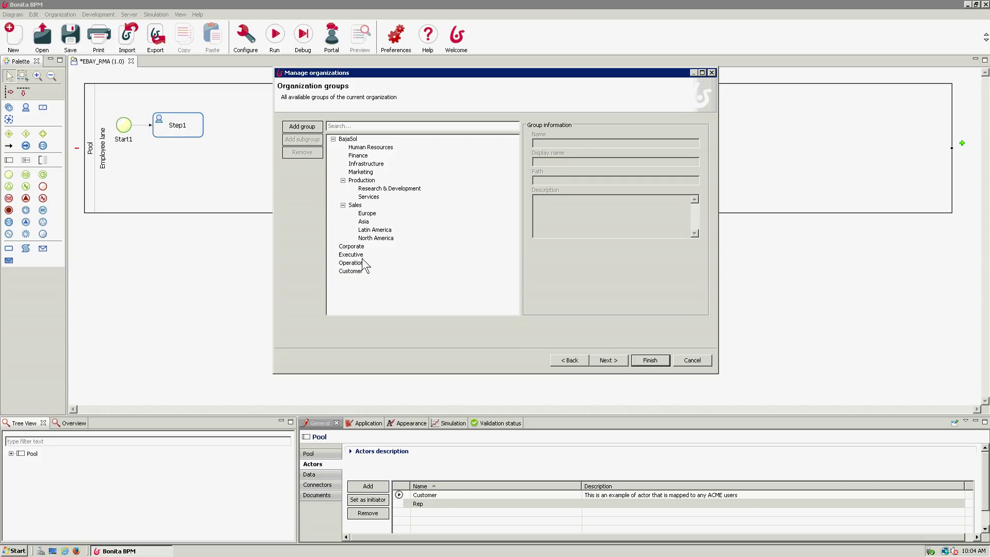
{"action": "left_click", "coordinate": [354, 272]}
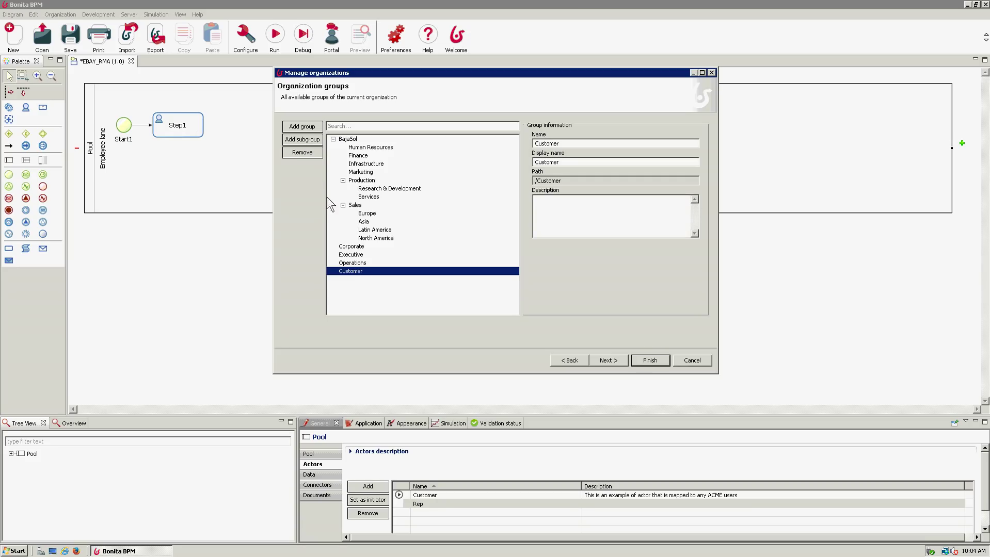
{"action": "left_click", "coordinate": [311, 154]}
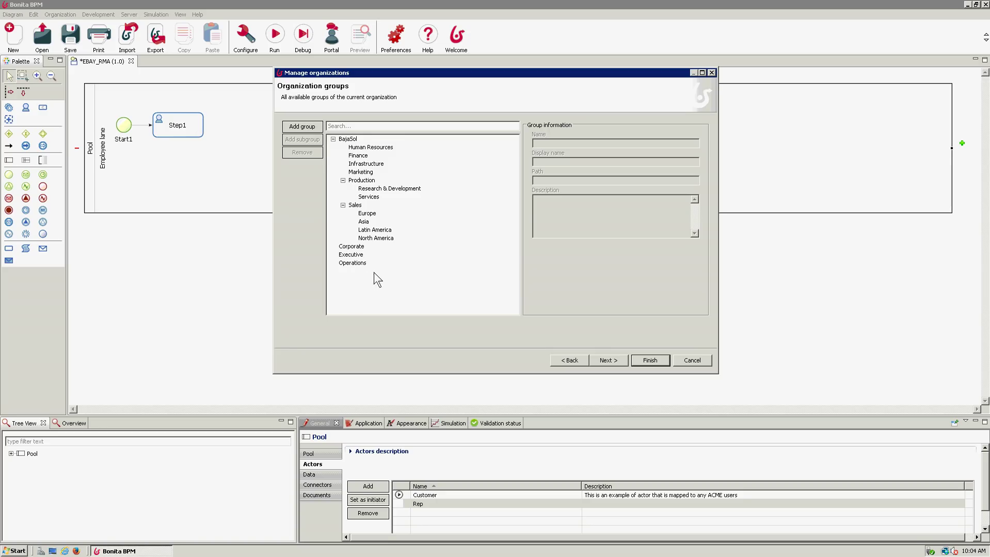
- Add a top-level group with display name EbayCustomer
{"action": "left_click", "coordinate": [347, 139]}
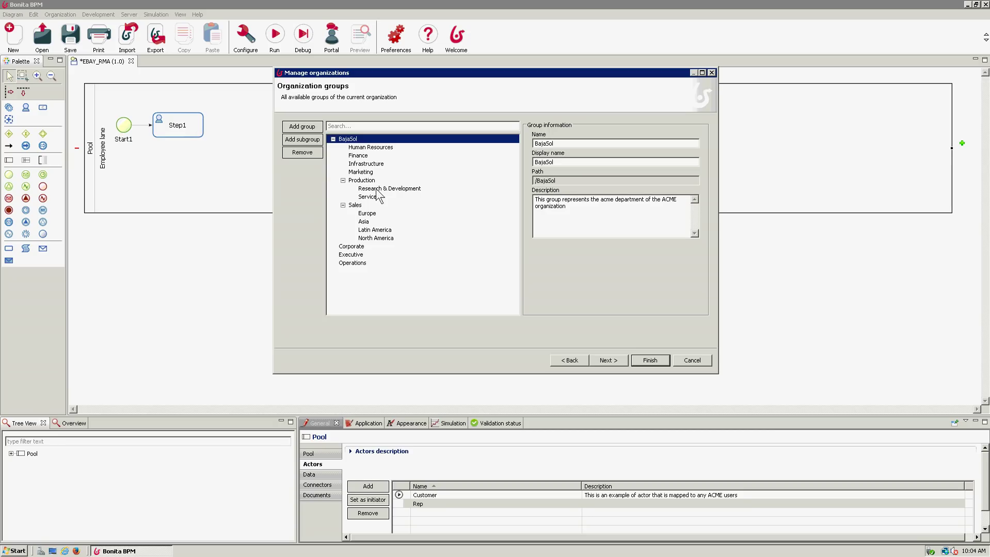
{"action": "left_click", "coordinate": [308, 128]}
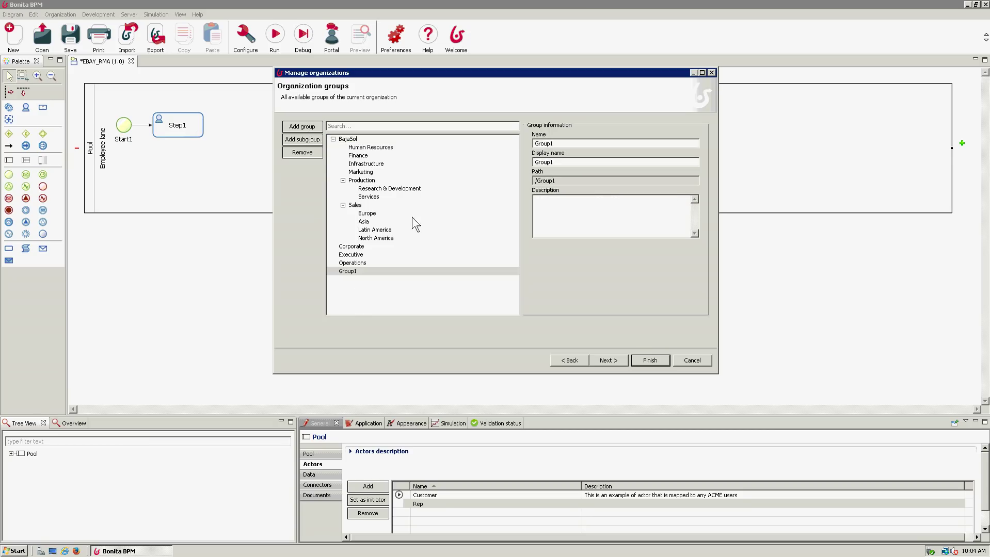
{"action": "double_click", "coordinate": [536, 162]}
{"action": "type", "text": "EbayCustomer"}
- Add another group with name and display name EbayRep
{"action": "left_click", "coordinate": [308, 127]}
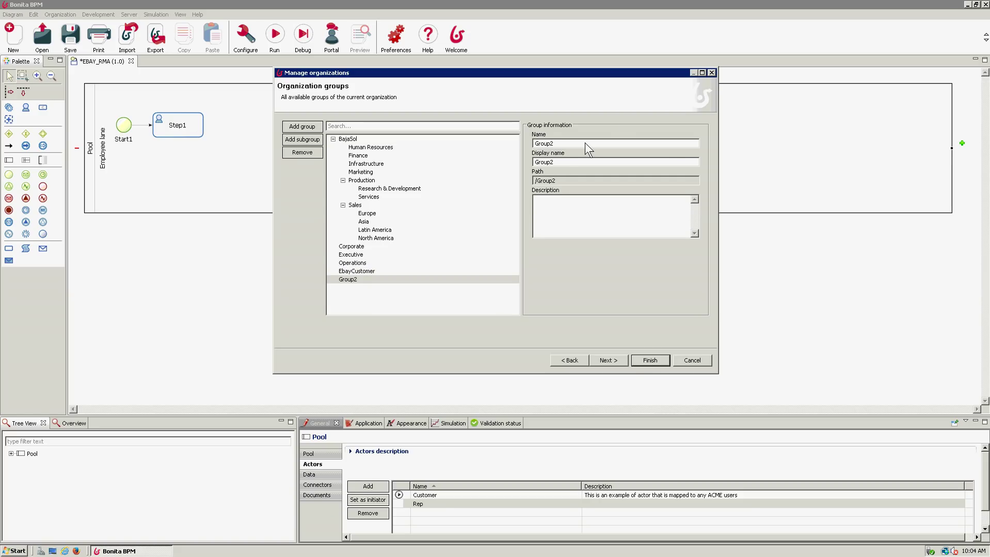
{"action": "left_click_drag", "start_coordinate": [556, 146], "coordinate": [484, 147]}
{"action": "type", "text": "EbayRep"}
{"action": "key", "text": "Tab"}
{"action": "left_click_drag", "start_coordinate": [569, 160], "coordinate": [511, 160]}
{"action": "type", "text": "EbayRep"}
- Advance past the member role to the organization users page
{"action": "left_click", "coordinate": [615, 363]}
{"action": "left_click", "coordinate": [418, 148]}
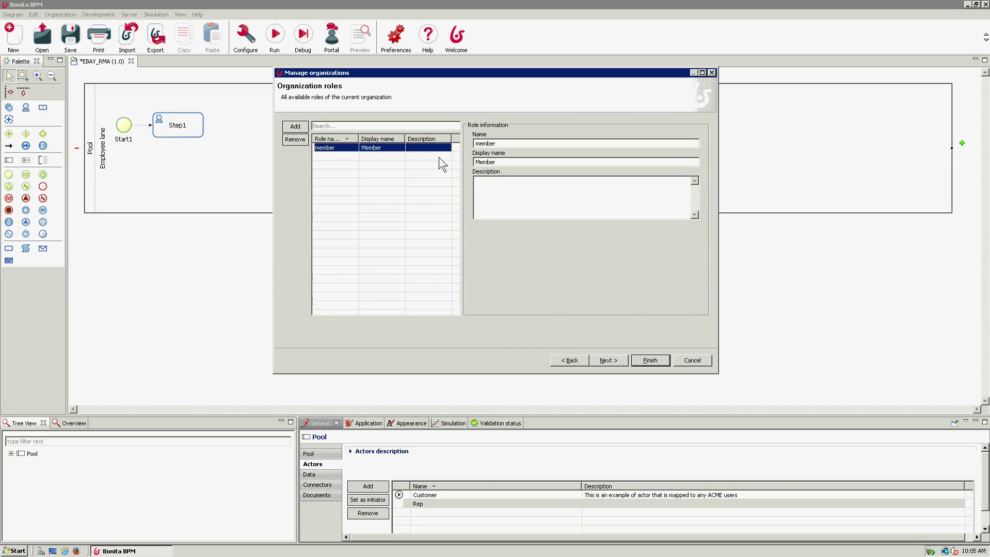
{"action": "left_click", "coordinate": [610, 360]}
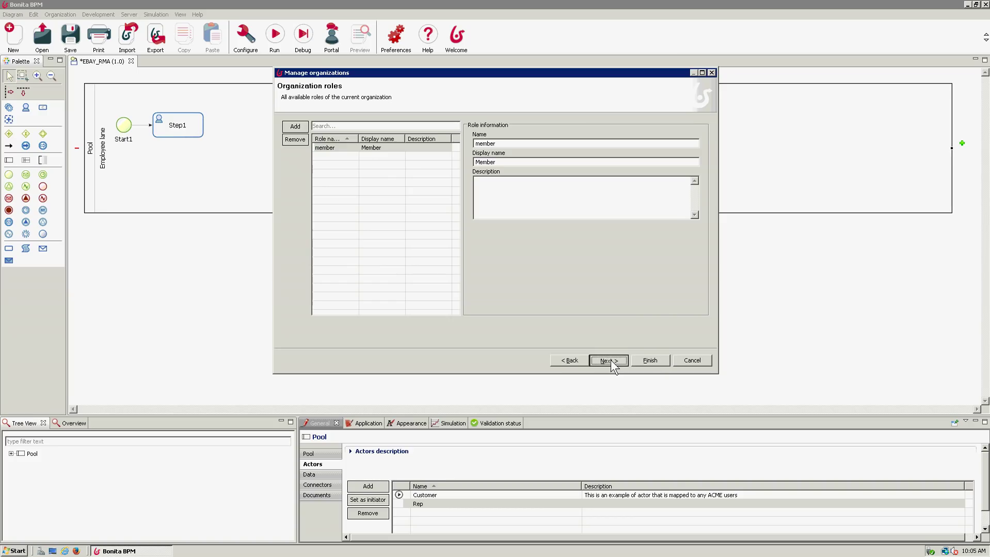
- Delete two existing users from the organization
{"action": "left_click", "coordinate": [395, 184]}
{"action": "left_click", "coordinate": [298, 143]}
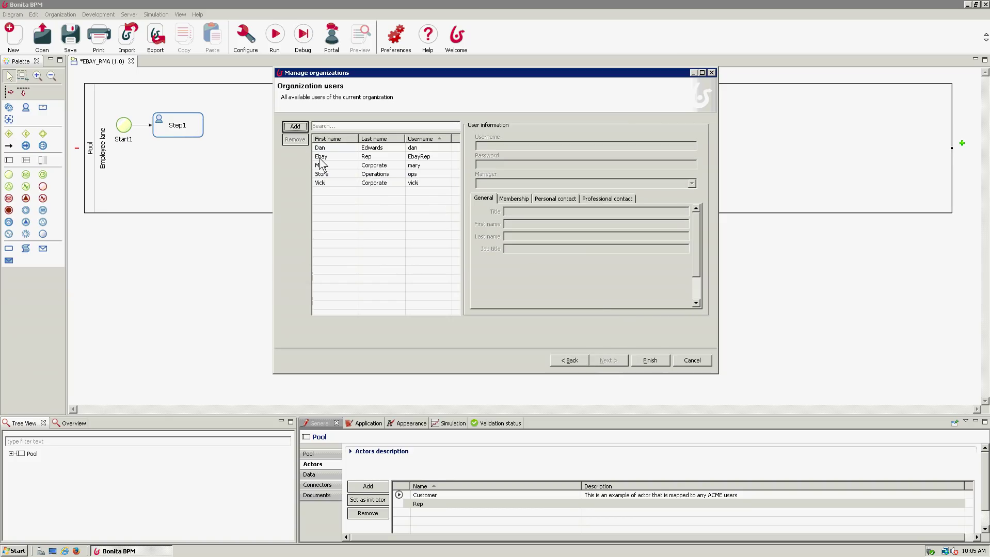
{"action": "left_click", "coordinate": [336, 157]}
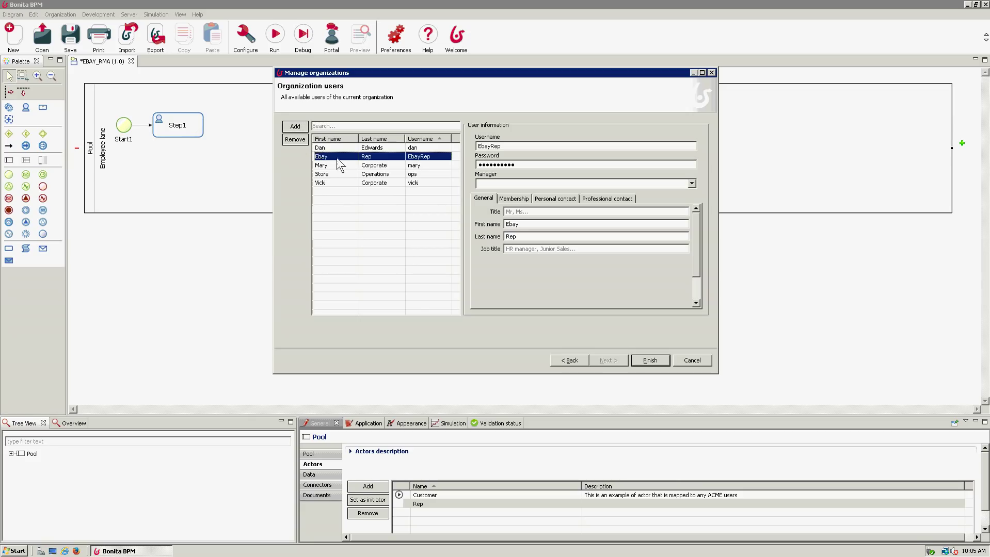
{"action": "left_click", "coordinate": [303, 140]}
{"action": "left_click", "coordinate": [353, 206]}
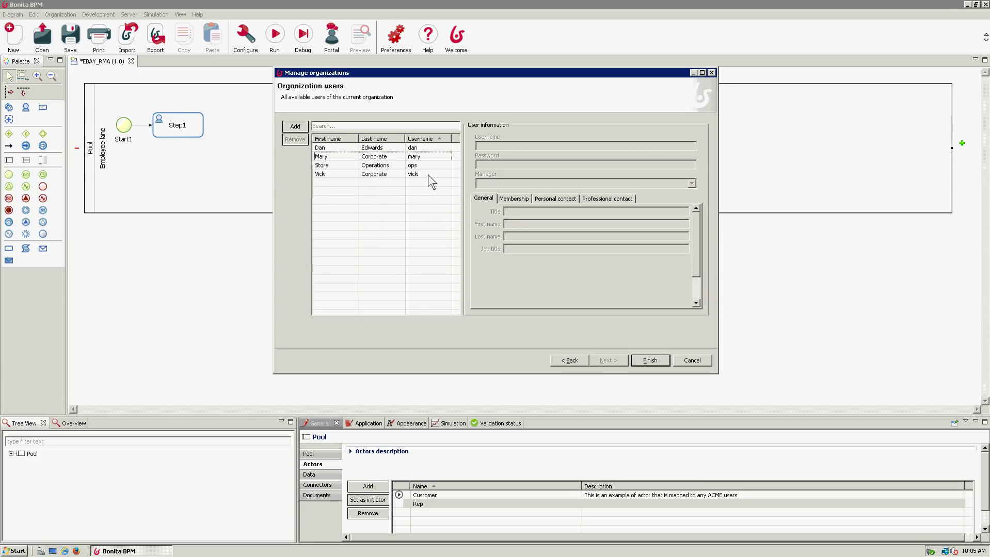
- Add a new user 'rma' with a password and first name
{"action": "left_click", "coordinate": [295, 127]}
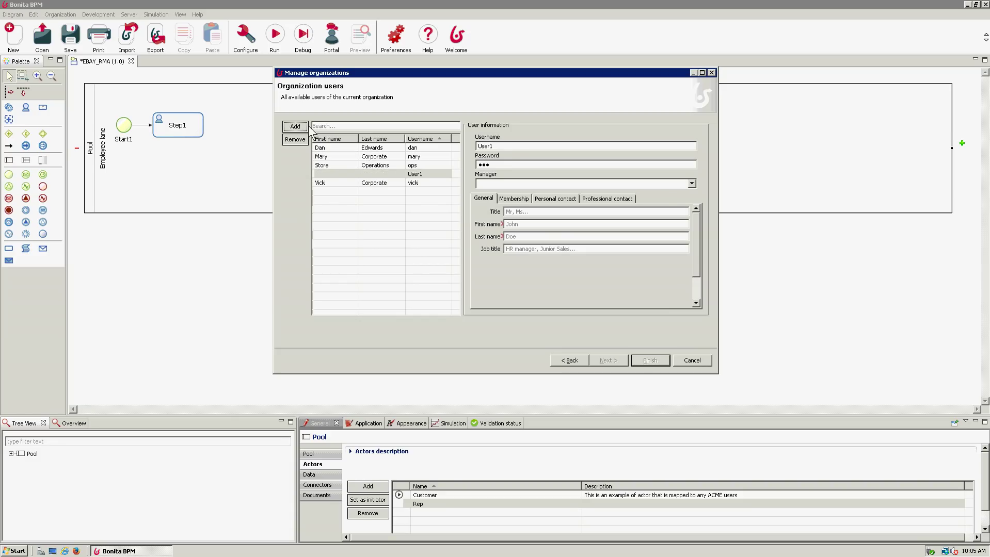
{"action": "double_click", "coordinate": [489, 147]}
{"action": "type", "text": "rma"}
{"action": "key", "text": "shift+Home"}
{"action": "type", "text": "bpm"}
{"action": "left_click", "coordinate": [531, 227]}
{"action": "type", "text": "rmarma"}
- Give the user a group membership, then go back to the organization groups
{"action": "left_click", "coordinate": [524, 200]}
{"action": "left_click", "coordinate": [665, 212]}
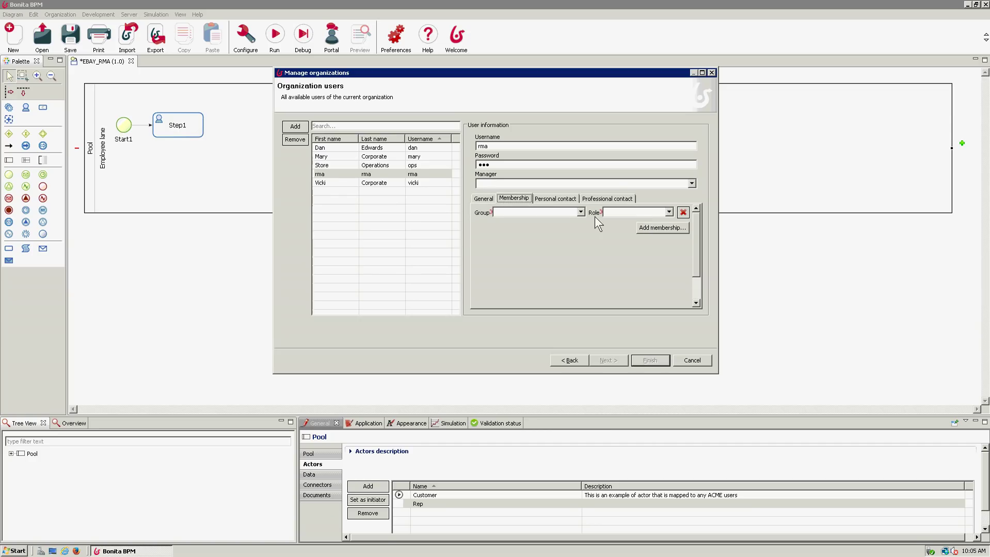
{"action": "left_click", "coordinate": [581, 212]}
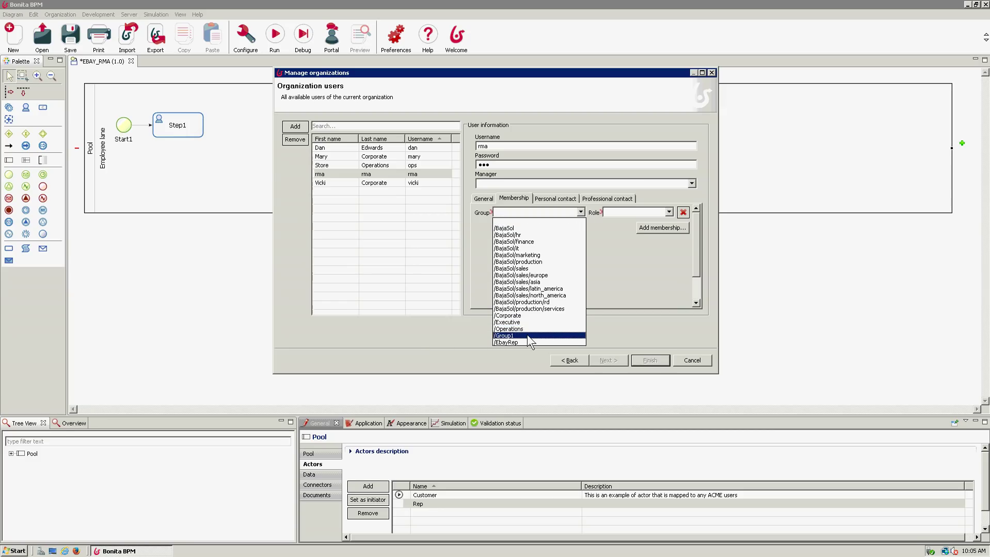
{"action": "left_click", "coordinate": [664, 305]}
{"action": "left_click", "coordinate": [564, 360]}
{"action": "left_click", "coordinate": [565, 360]}
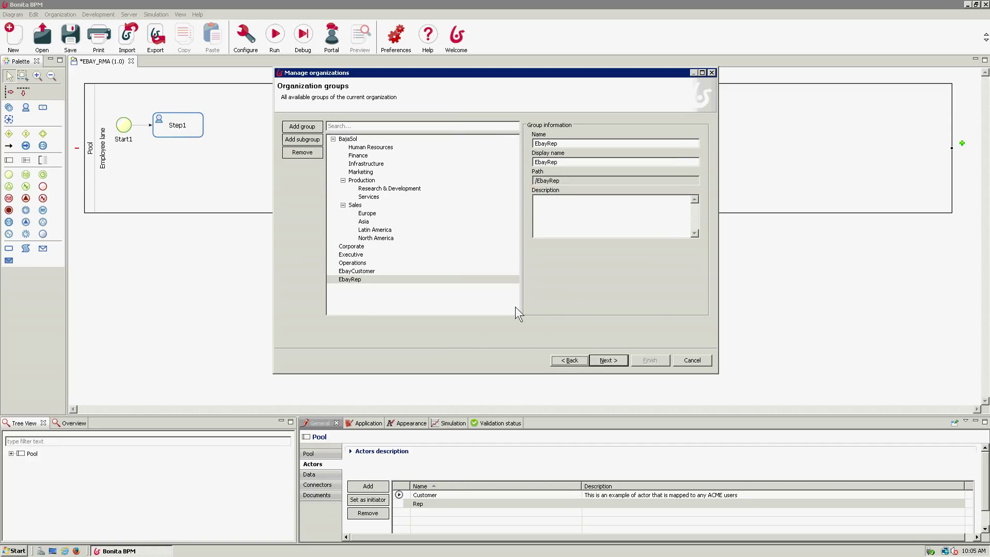
- Set the EbayCustomer group's name to EbayCustomer
{"action": "left_click", "coordinate": [357, 280]}
{"action": "left_click", "coordinate": [361, 273]}
{"action": "left_click_drag", "start_coordinate": [583, 143], "coordinate": [403, 146]}
{"action": "type", "text": "EbayCustomer"}
- Advance to the users and assign the EbayRep group to the user's membership
{"action": "left_click", "coordinate": [608, 362]}
{"action": "left_click", "coordinate": [608, 362]}
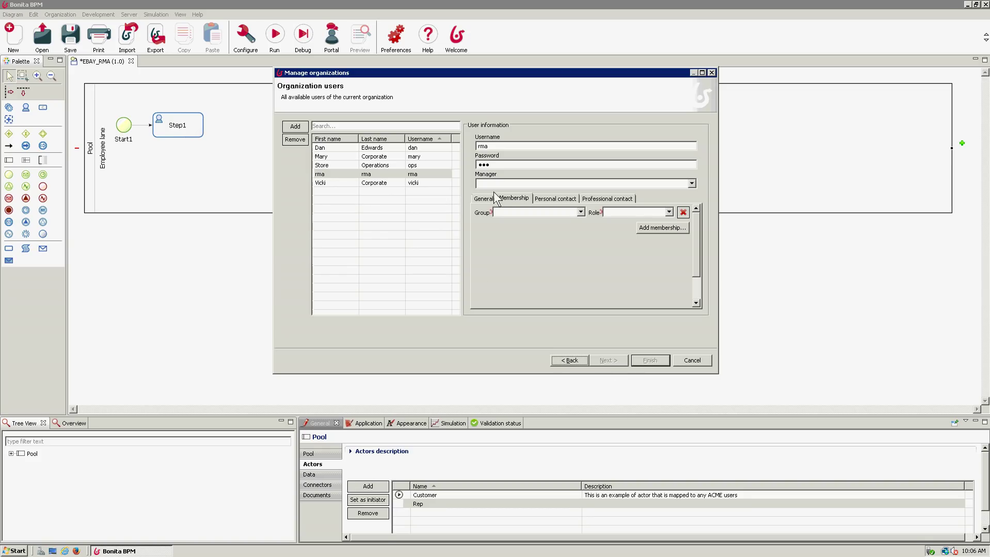
{"action": "left_click", "coordinate": [526, 214]}
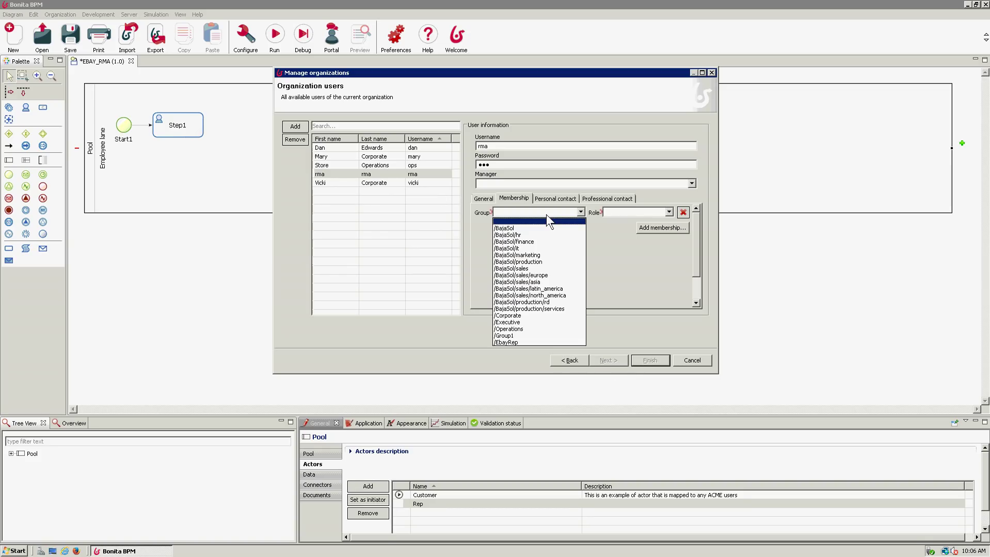
{"action": "left_click", "coordinate": [520, 341]}
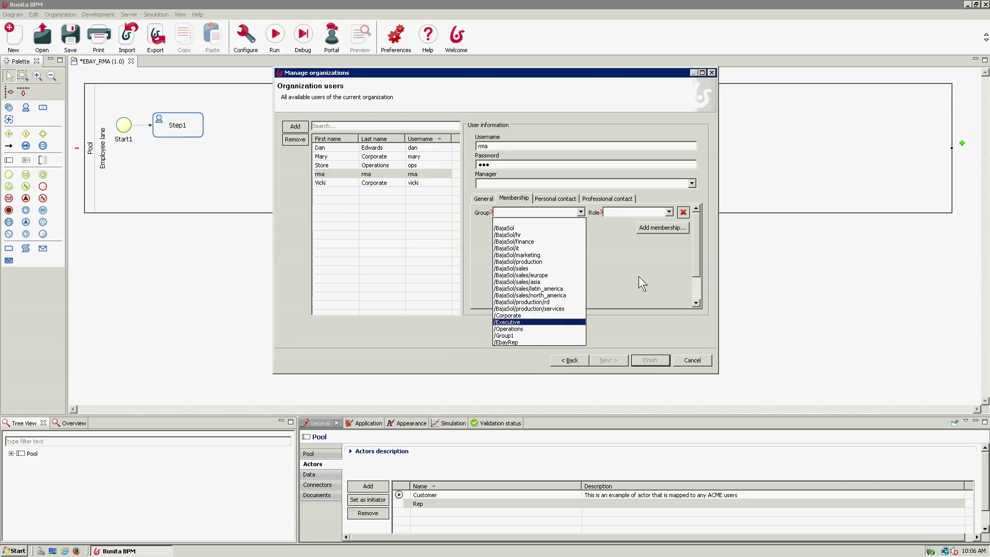
- Review the EbayRep and EbayCustomer groups, then return to Organization users
{"action": "left_click", "coordinate": [569, 361]}
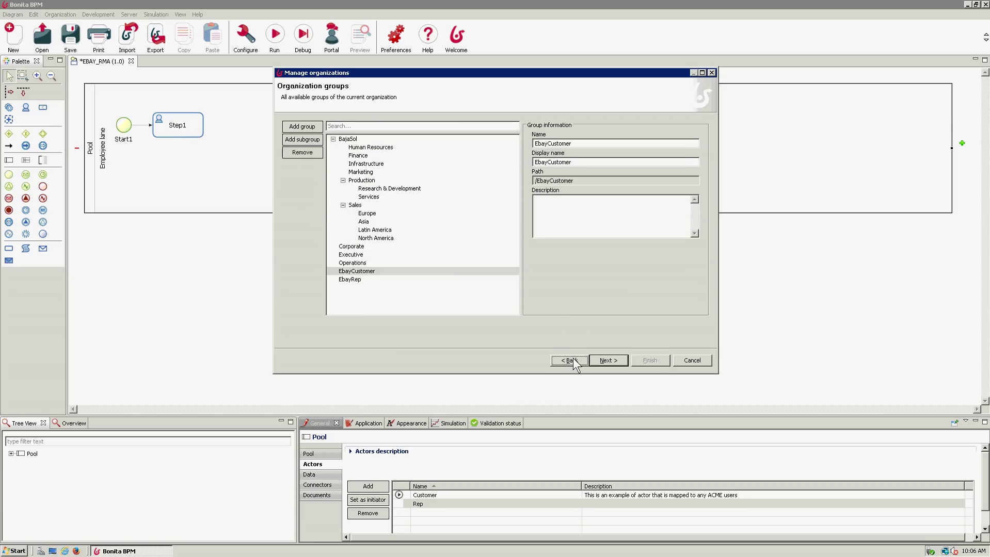
{"action": "left_click", "coordinate": [350, 280]}
{"action": "left_click", "coordinate": [363, 272]}
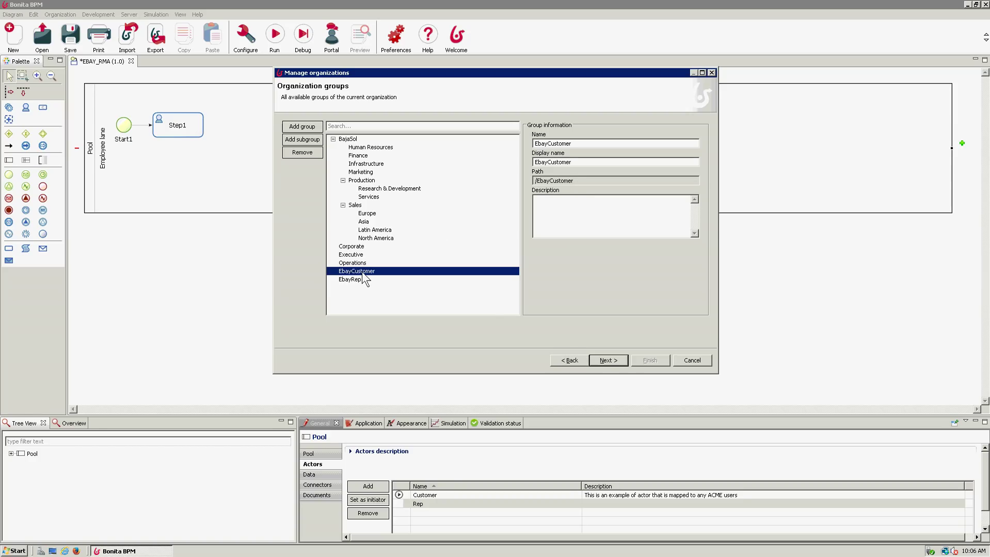
{"action": "left_click", "coordinate": [621, 361]}
{"action": "left_click", "coordinate": [616, 360]}
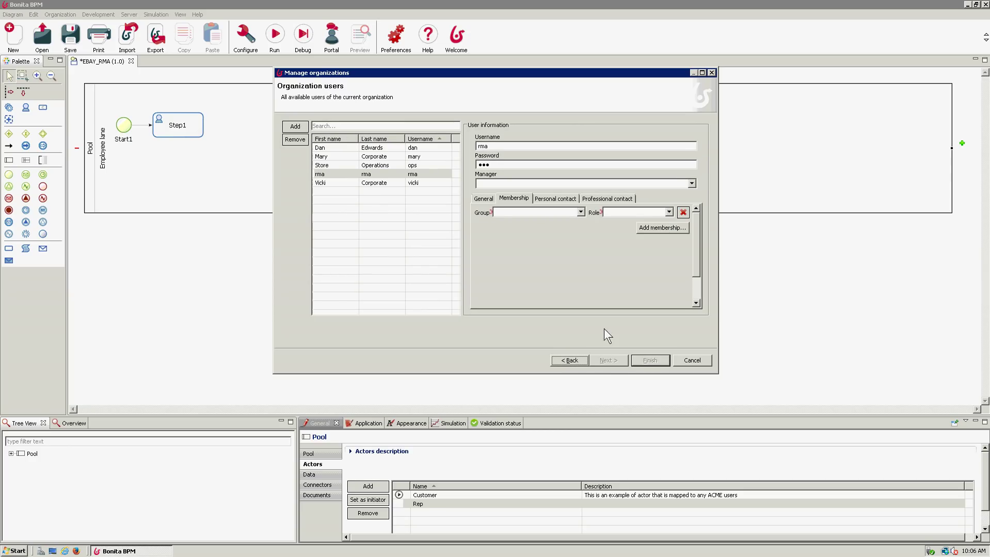
- Replace the existing customer user with a new user 'rma', setting password and name
{"action": "left_click", "coordinate": [364, 174]}
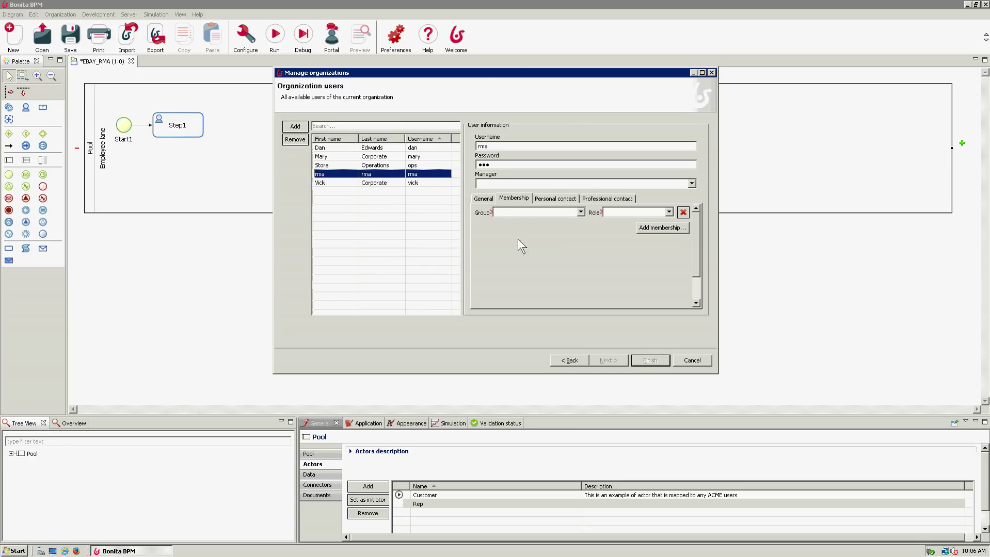
{"action": "left_click", "coordinate": [295, 139]}
{"action": "left_click", "coordinate": [294, 126]}
{"action": "left_click", "coordinate": [528, 146]}
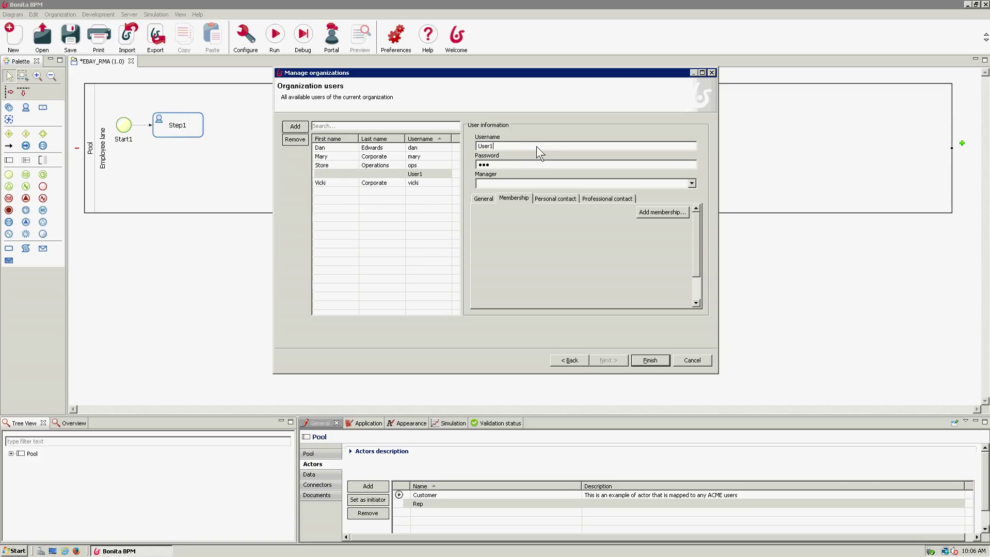
{"action": "type", "text": "rma"}
{"action": "key", "text": "Tab"}
{"action": "key", "text": "shift+Right"}
{"action": "key", "text": "shift+Right"}
{"action": "key", "text": "shift+Right"}
{"action": "type", "text": "pm"}
{"action": "left_click", "coordinate": [486, 199]}
{"action": "type", "text": "rmarma"}
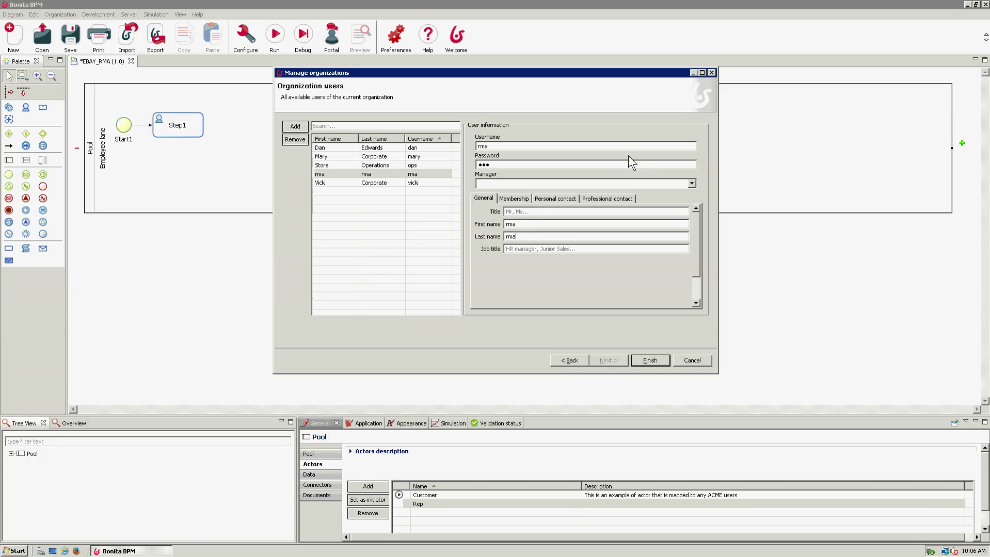
- Add a membership to /EbayCustomer with the member role for the user
{"action": "left_click", "coordinate": [523, 200]}
{"action": "left_click", "coordinate": [675, 215]}
{"action": "left_click", "coordinate": [674, 217]}
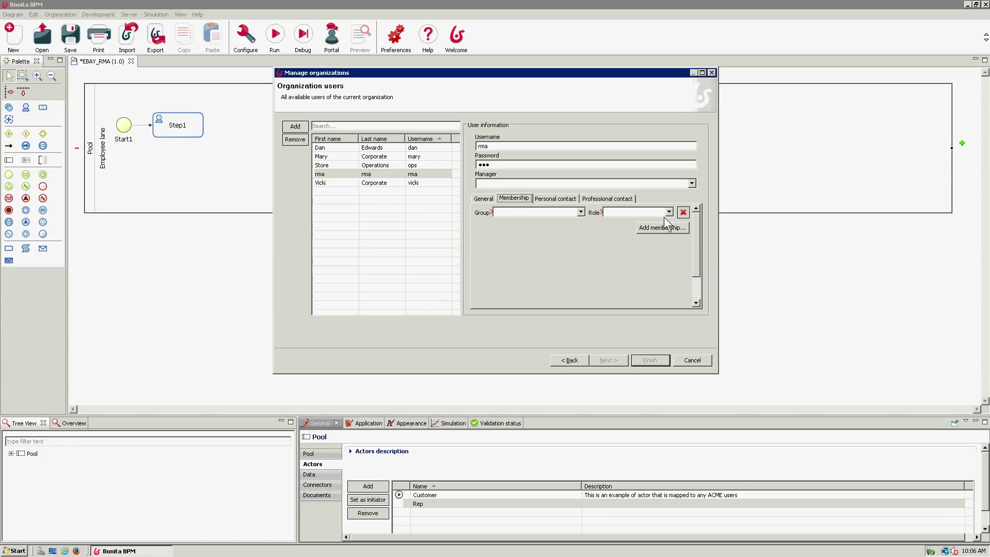
{"action": "left_click", "coordinate": [580, 213]}
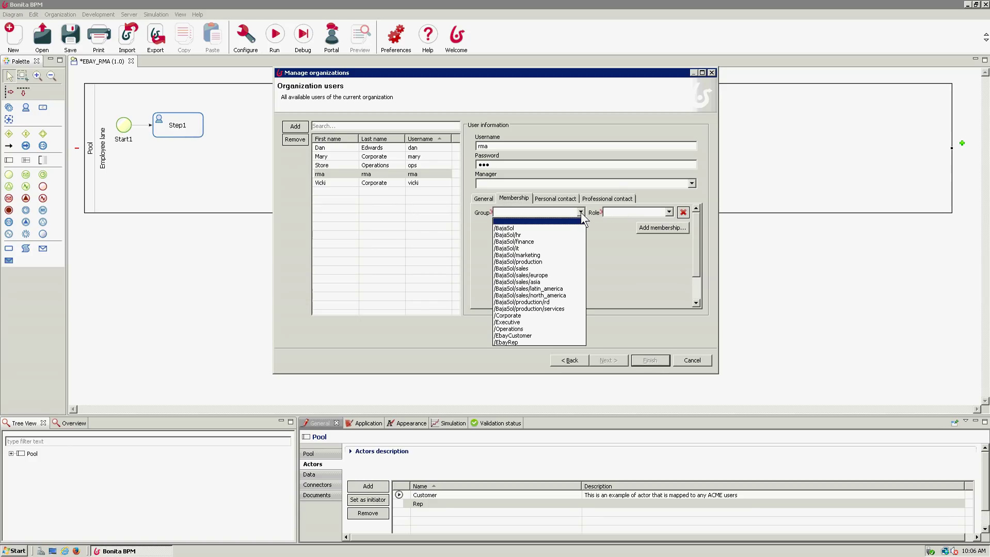
{"action": "left_click", "coordinate": [539, 335]}
{"action": "left_click", "coordinate": [668, 211]}
{"action": "left_click", "coordinate": [608, 228]}
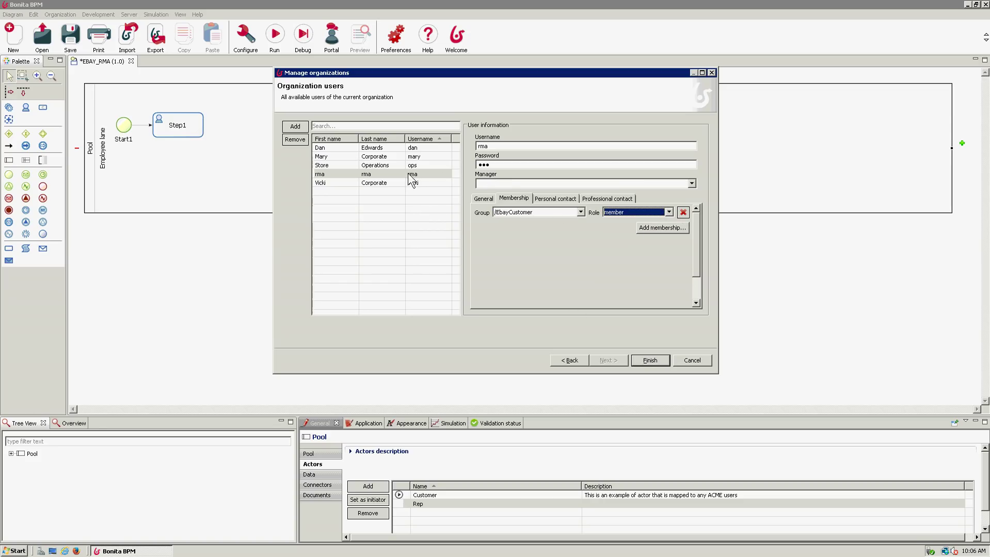
{"action": "left_click", "coordinate": [295, 126]}
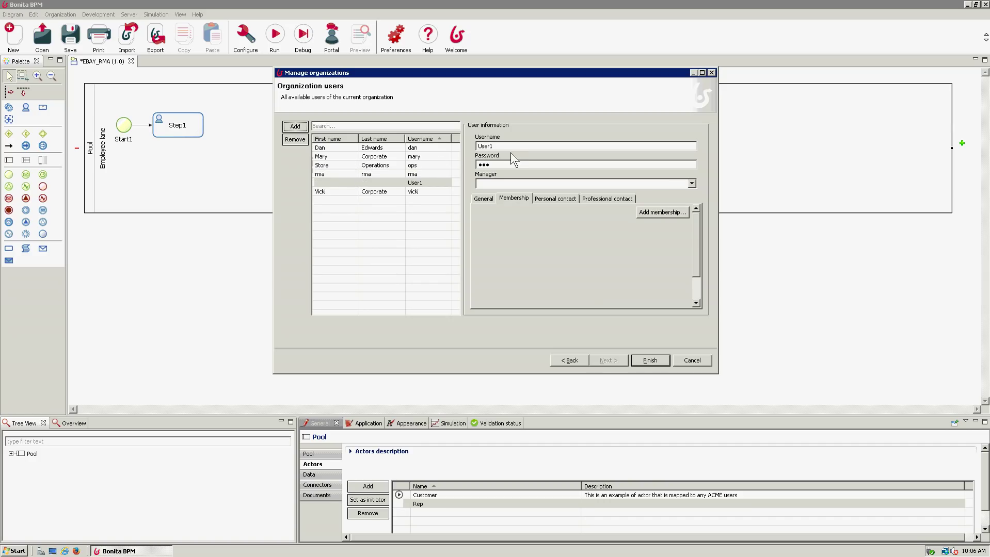
- Set the new user's username to 'rep' and fill in its password and last name
{"action": "left_click", "coordinate": [525, 147]}
{"action": "type", "text": "rep"}
{"action": "key", "text": "Tab"}
{"action": "type", "text": "rep"}
{"action": "left_click", "coordinate": [484, 200]}
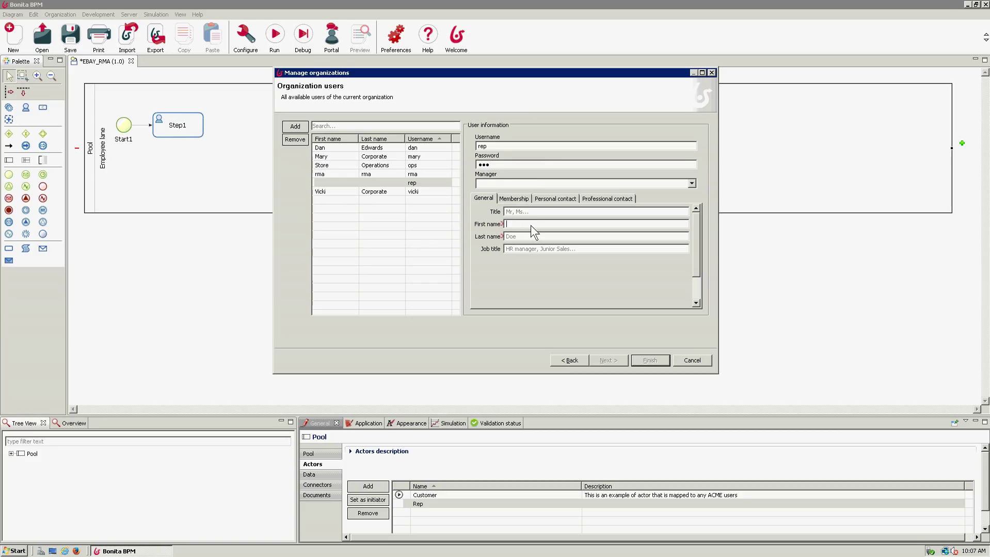
{"action": "type", "text": "rep"}
- Add a membership to /EbayRep with the member role for the rep user
{"action": "left_click", "coordinate": [512, 199]}
{"action": "left_click", "coordinate": [654, 221]}
{"action": "left_click", "coordinate": [578, 211]}
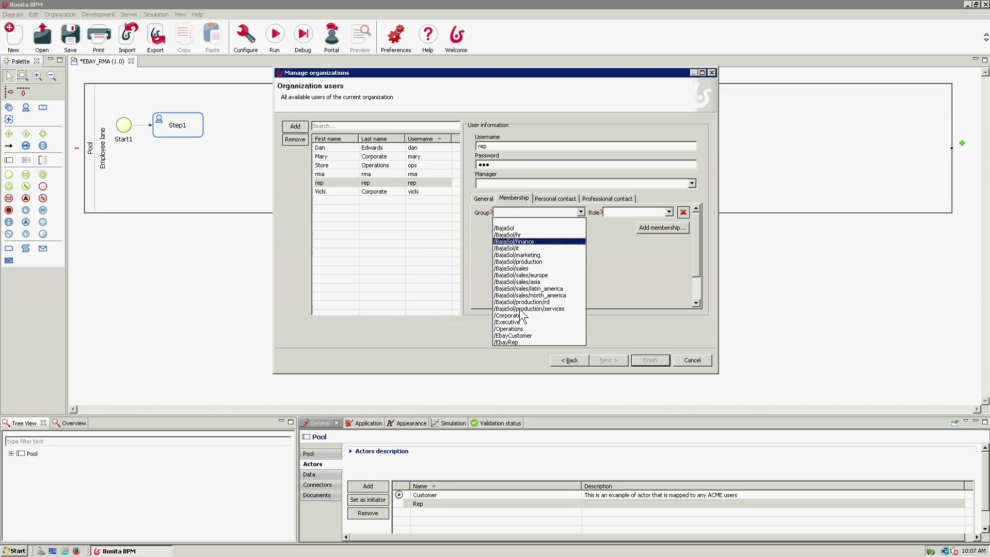
{"action": "left_click", "coordinate": [519, 343]}
{"action": "left_click", "coordinate": [669, 212]}
{"action": "left_click", "coordinate": [635, 228]}
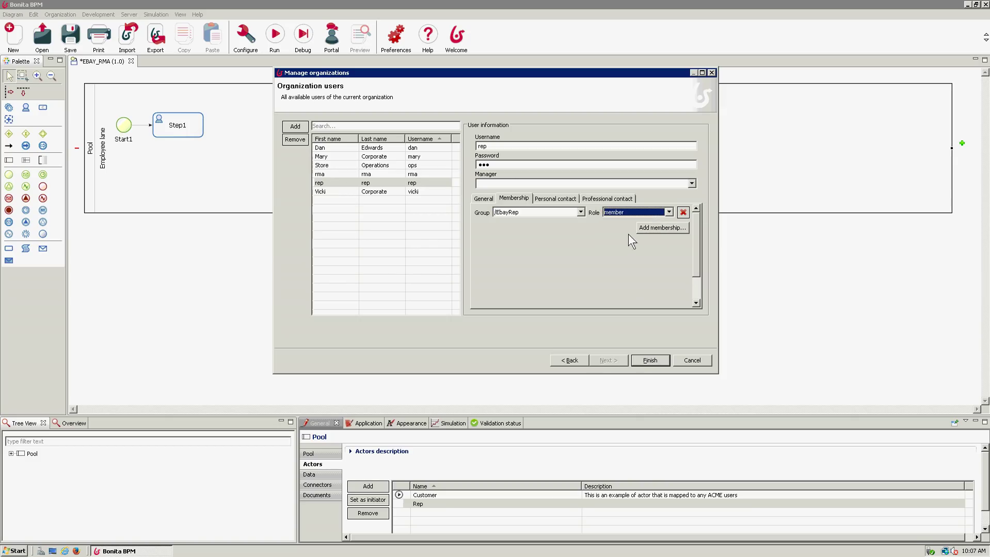
- Finish the organization wizard and edit the Customer actor's name and description cells
{"action": "left_click", "coordinate": [655, 362]}
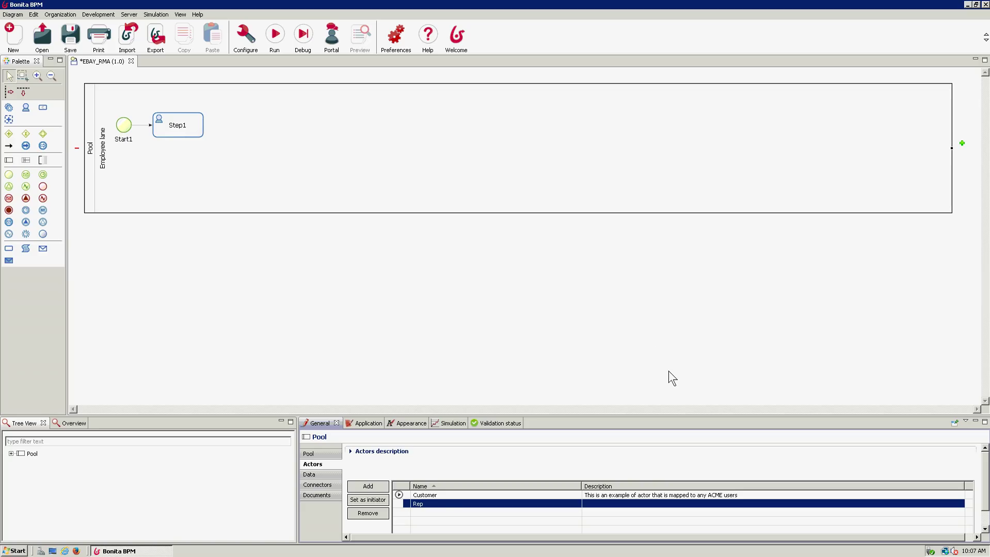
{"action": "left_click", "coordinate": [446, 495]}
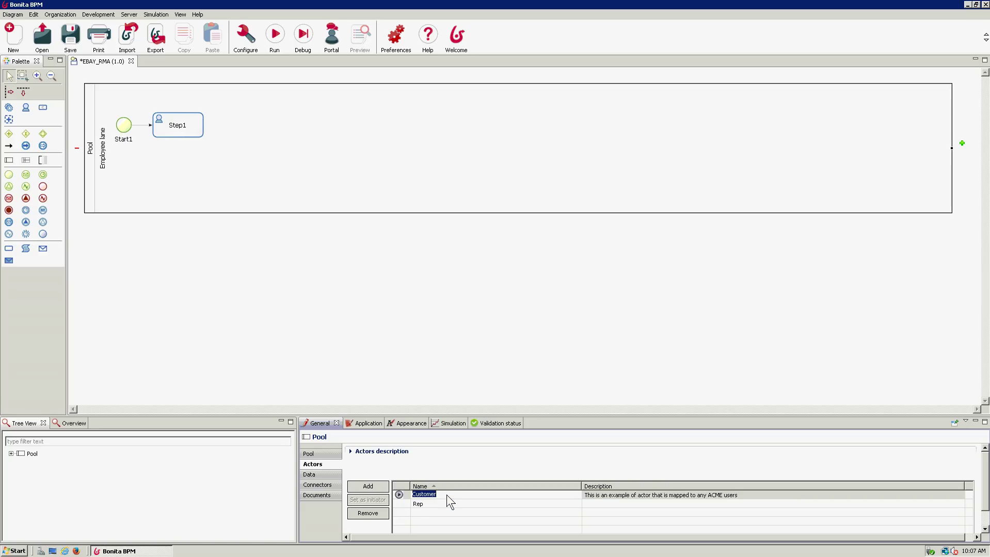
{"action": "left_click", "coordinate": [628, 495]}
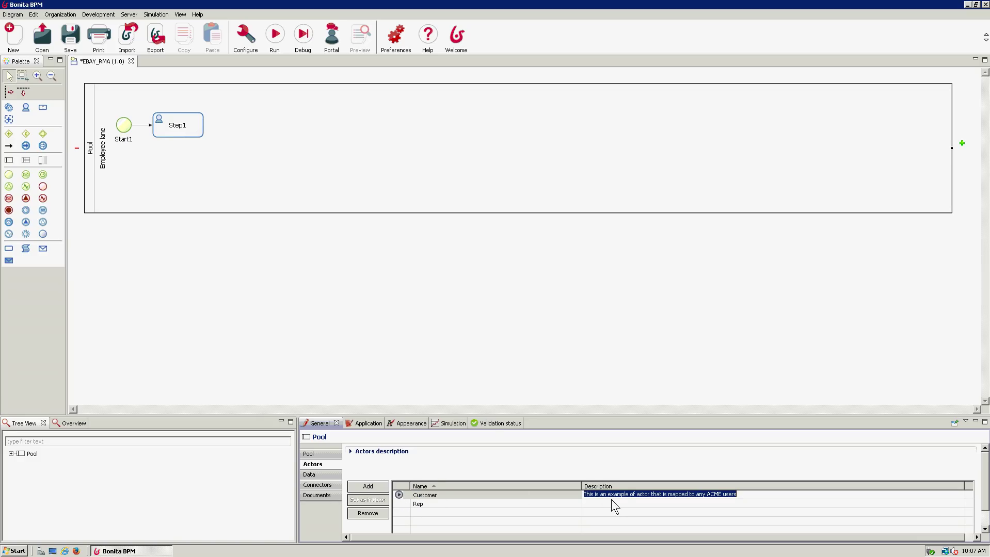
- Commit the Customer description, select the pool and open its rename dialog
{"action": "key", "text": "Return"}
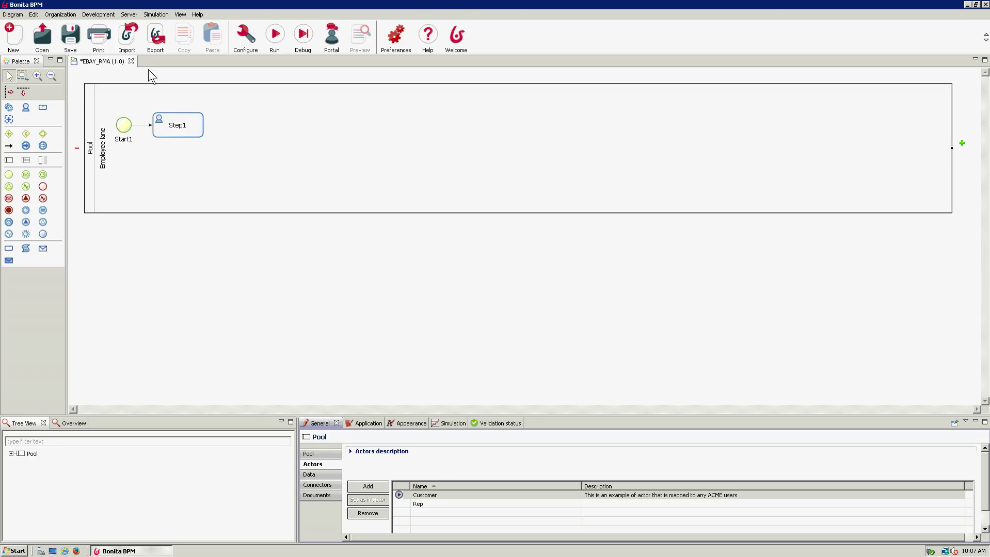
{"action": "left_click", "coordinate": [118, 173]}
{"action": "left_click", "coordinate": [85, 170]}
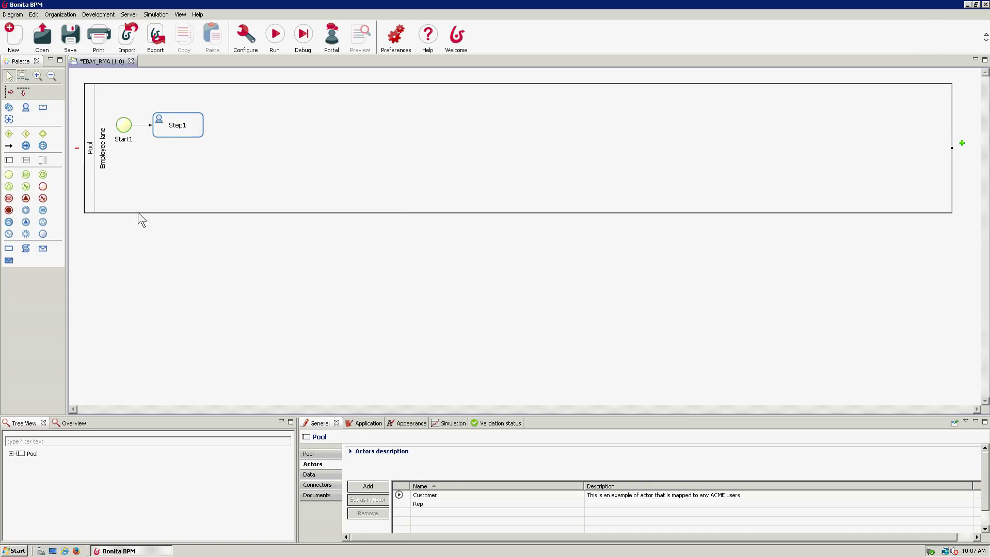
{"action": "left_click", "coordinate": [318, 456]}
{"action": "left_click", "coordinate": [532, 476]}
- Rename the pool to RMA
{"action": "double_click", "coordinate": [453, 246]}
{"action": "type", "text": "RMA"}
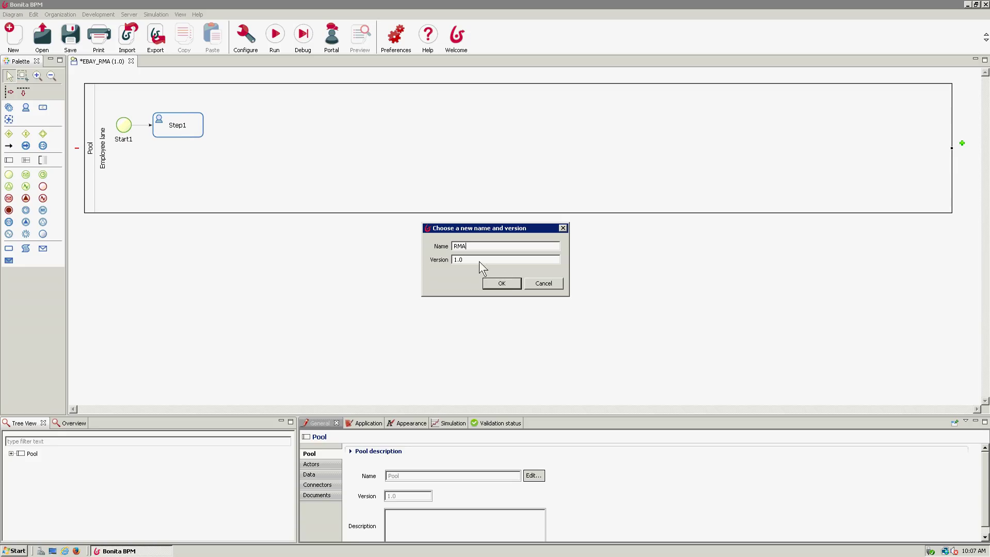
{"action": "left_click", "coordinate": [510, 286]}
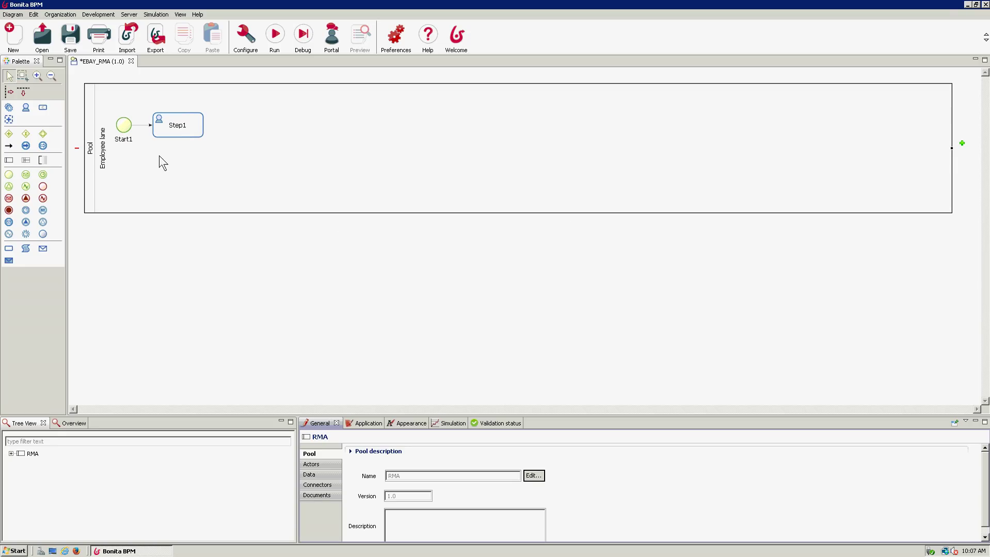
- Rename the Employee lane to Customer in the Lane properties
{"action": "left_click", "coordinate": [166, 187]}
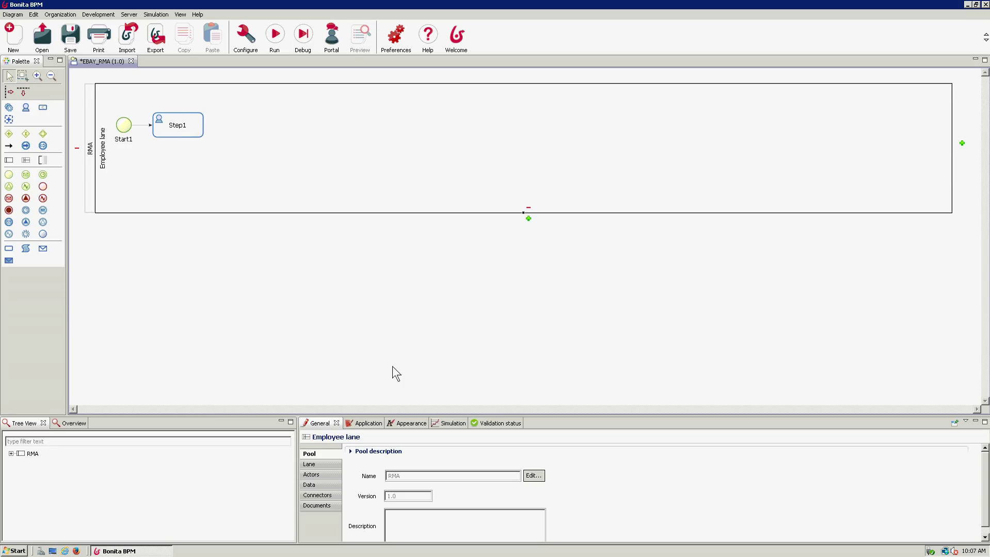
{"action": "left_click", "coordinate": [326, 467]}
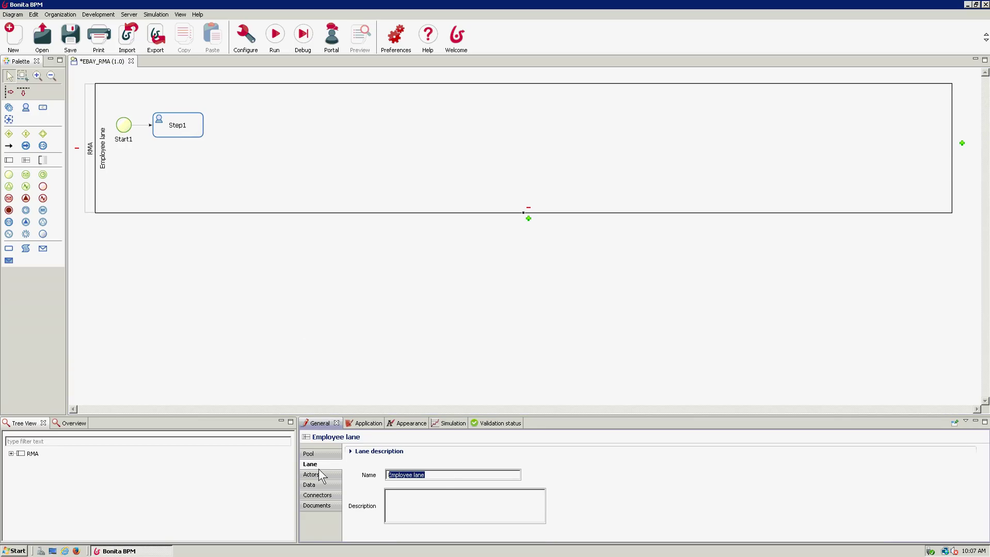
{"action": "type", "text": "Requ"}
{"action": "key", "text": "BackSpace"}
{"action": "key", "text": "BackSpace"}
{"action": "key", "text": "BackSpace"}
{"action": "type", "text": "Customer"}
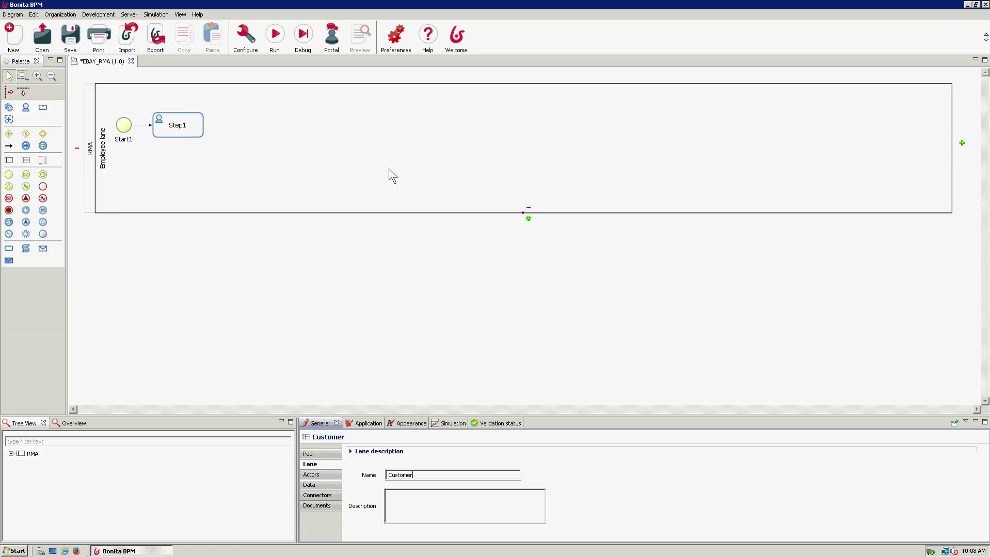
{"action": "left_click", "coordinate": [422, 509]}
{"action": "left_click", "coordinate": [237, 289]}
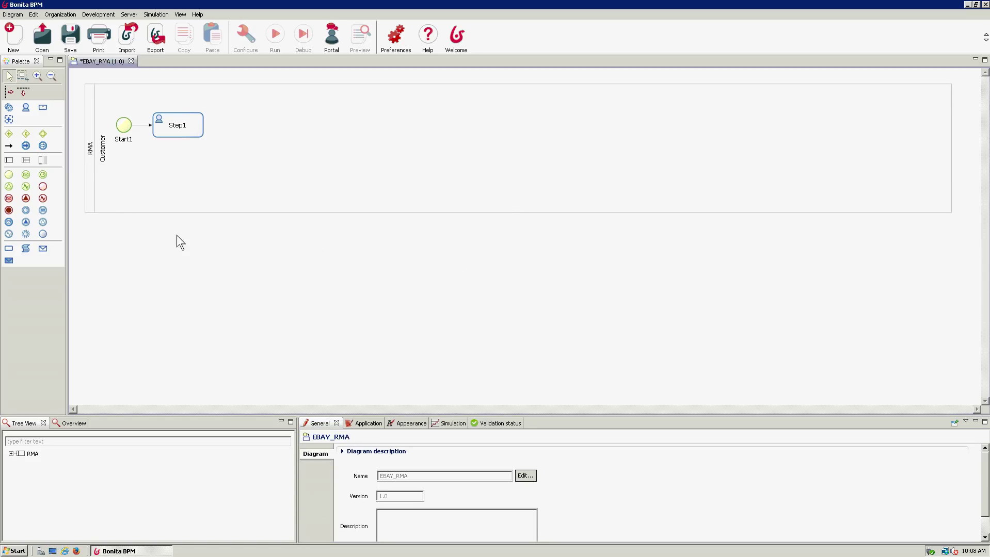
- Add a new lane to the RMA pool from the Palette and name it Rep
{"action": "left_click", "coordinate": [29, 160]}
{"action": "left_click", "coordinate": [145, 201]}
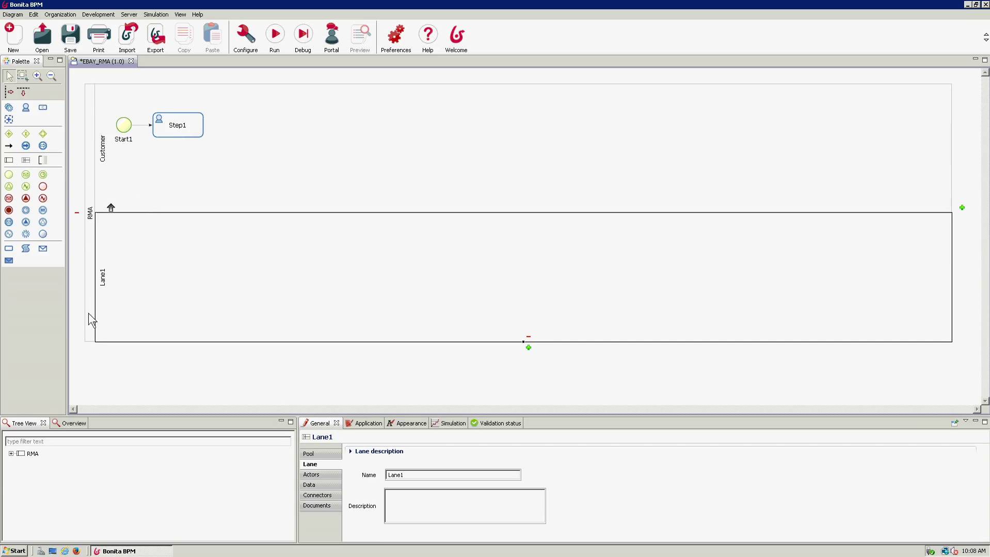
{"action": "double_click", "coordinate": [423, 476]}
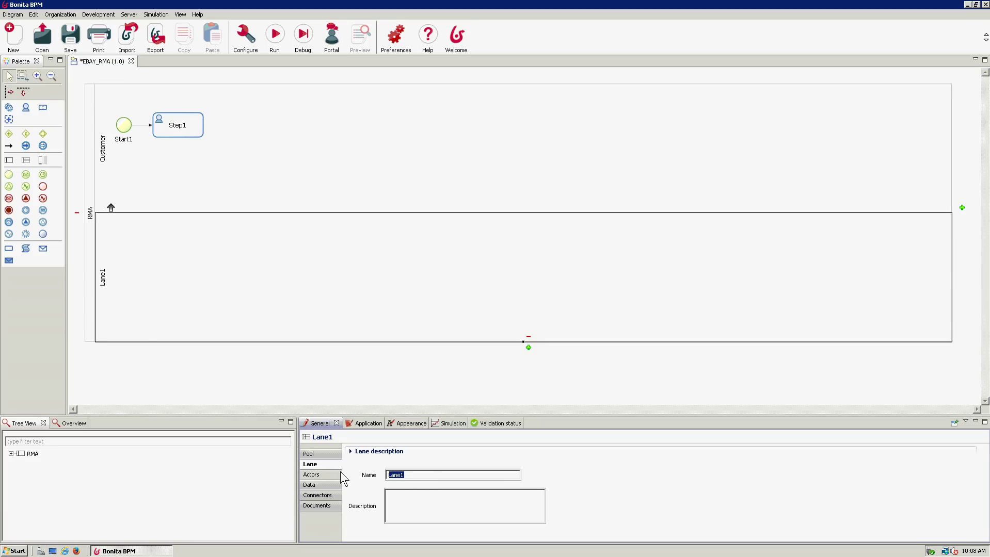
{"action": "type", "text": "Rep"}
{"action": "left_click", "coordinate": [255, 381]}
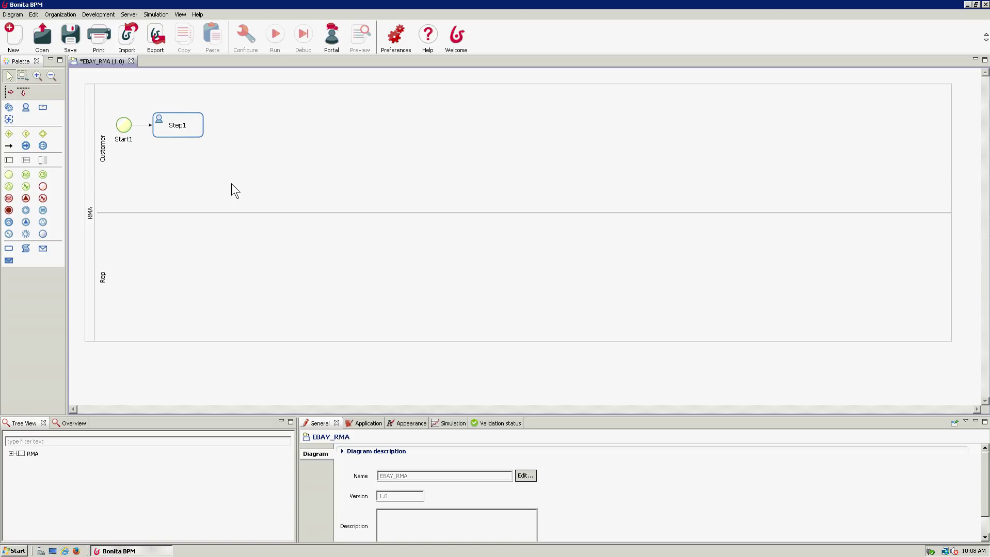
{"action": "left_click", "coordinate": [86, 175]}
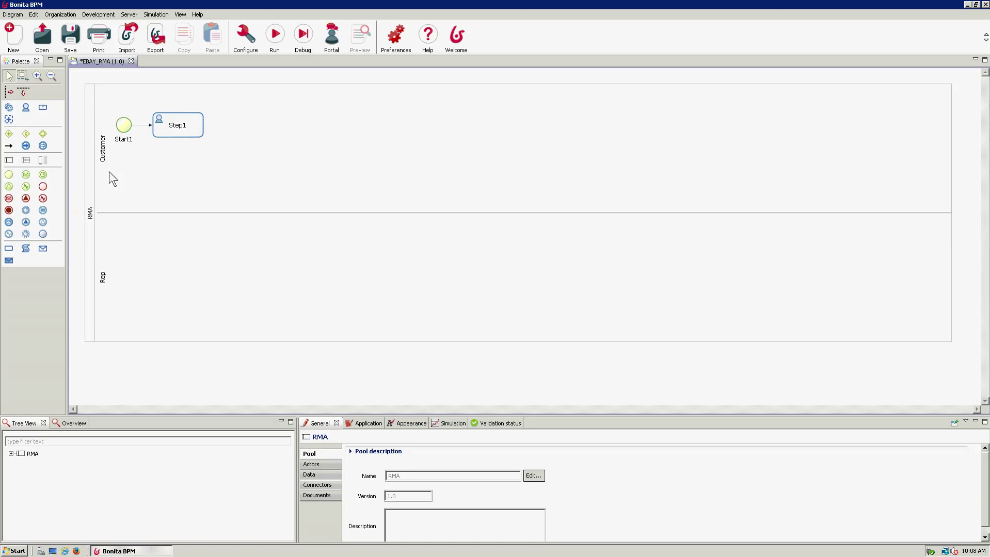
{"action": "left_click", "coordinate": [122, 127]}
{"action": "left_click", "coordinate": [184, 130]}
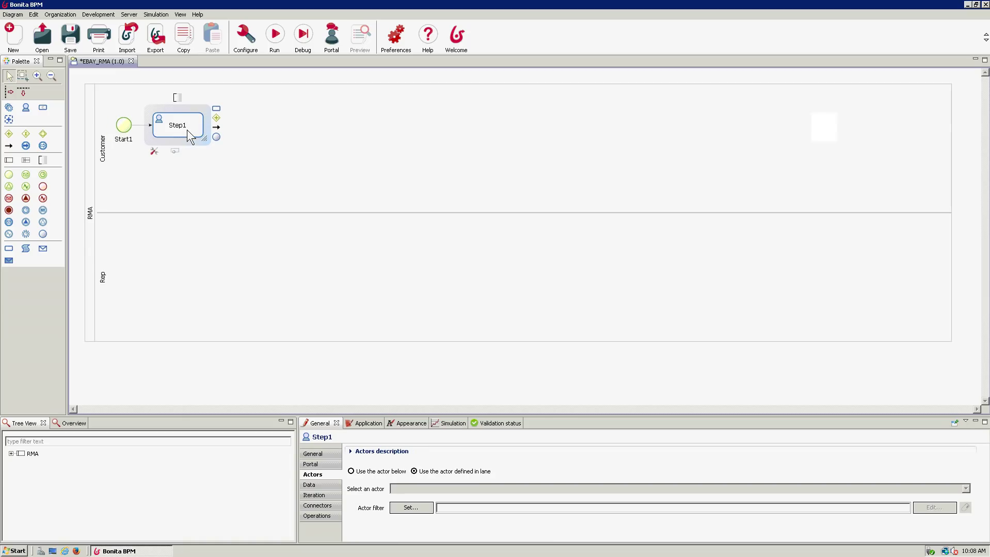
{"action": "left_click", "coordinate": [95, 144]}
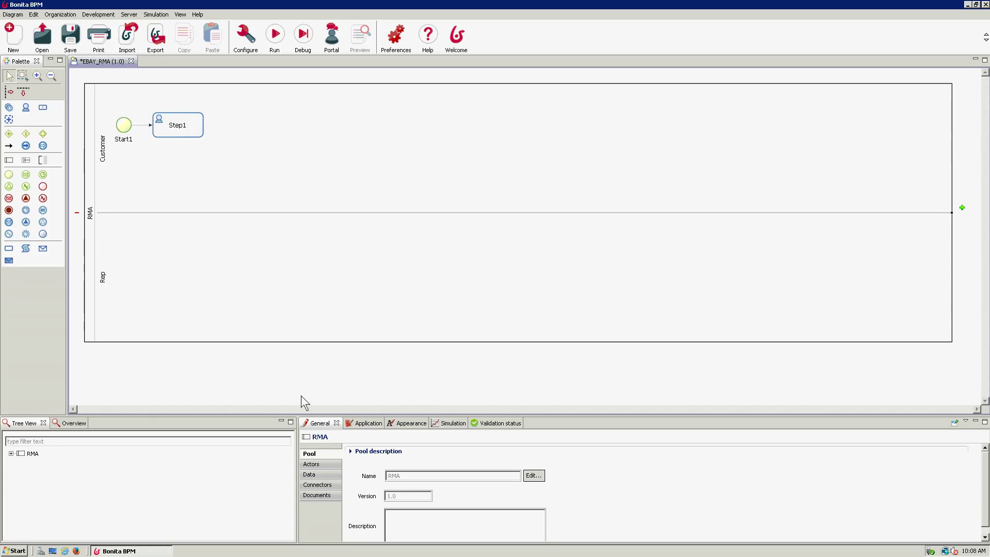
{"action": "left_click", "coordinate": [362, 423]}
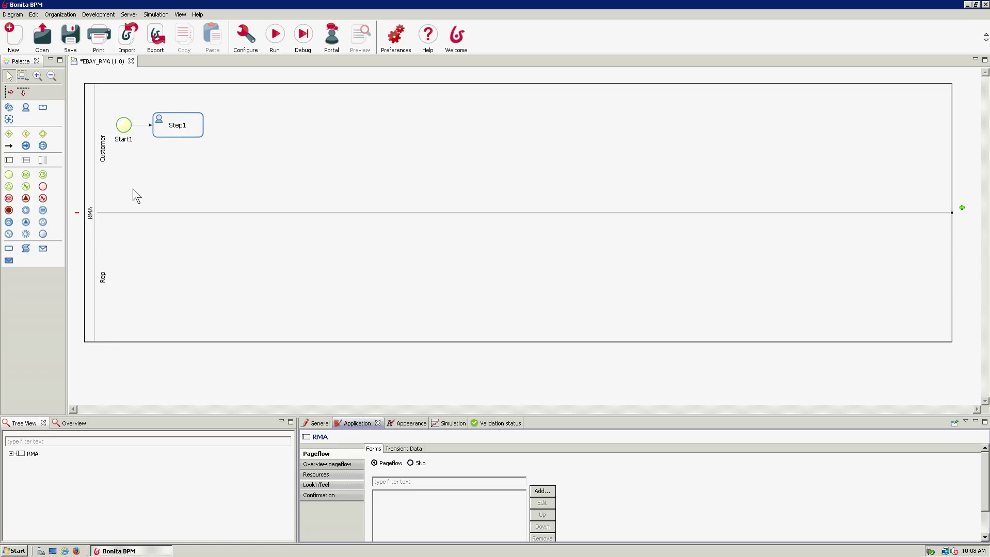
{"action": "left_click", "coordinate": [138, 357]}
{"action": "left_click", "coordinate": [95, 201]}
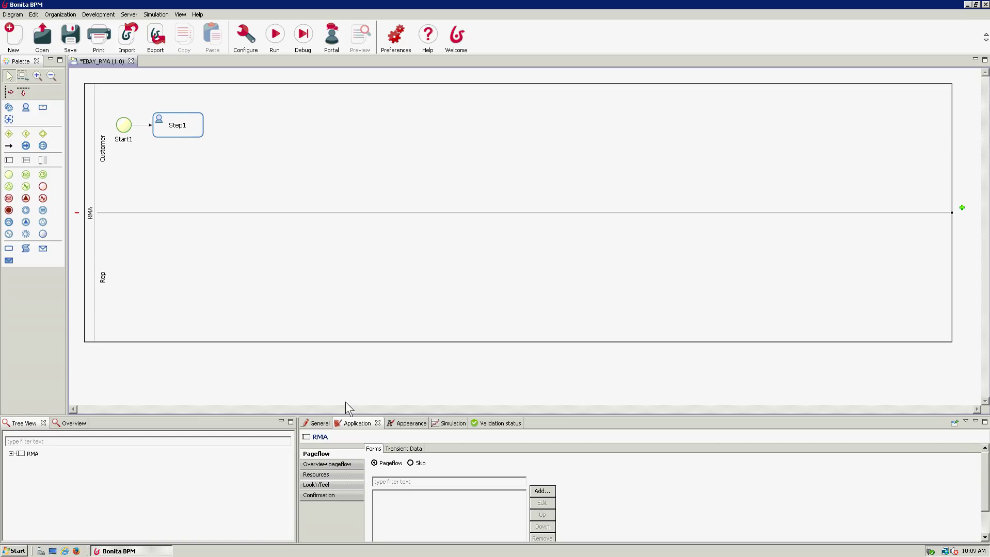
{"action": "left_click", "coordinate": [320, 423]}
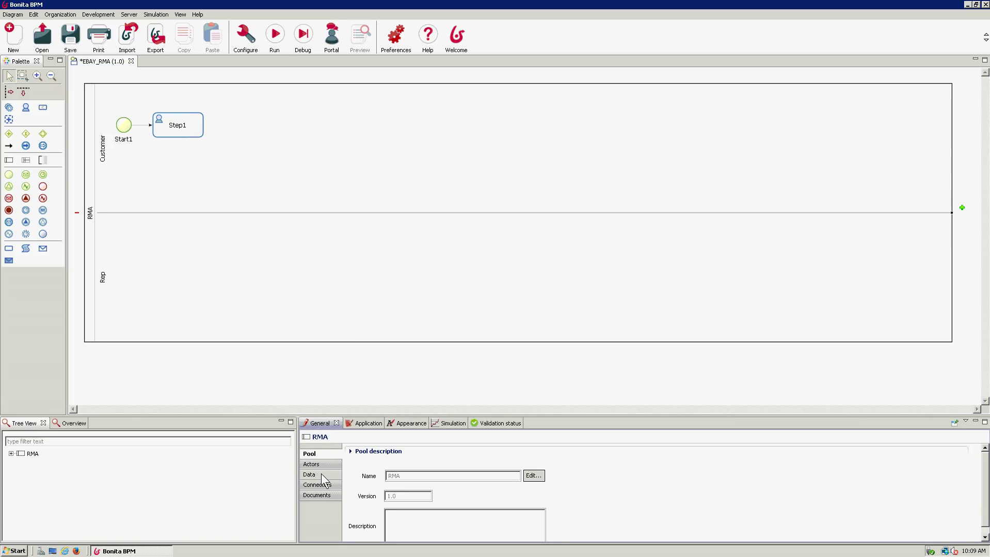
{"action": "left_click", "coordinate": [82, 229]}
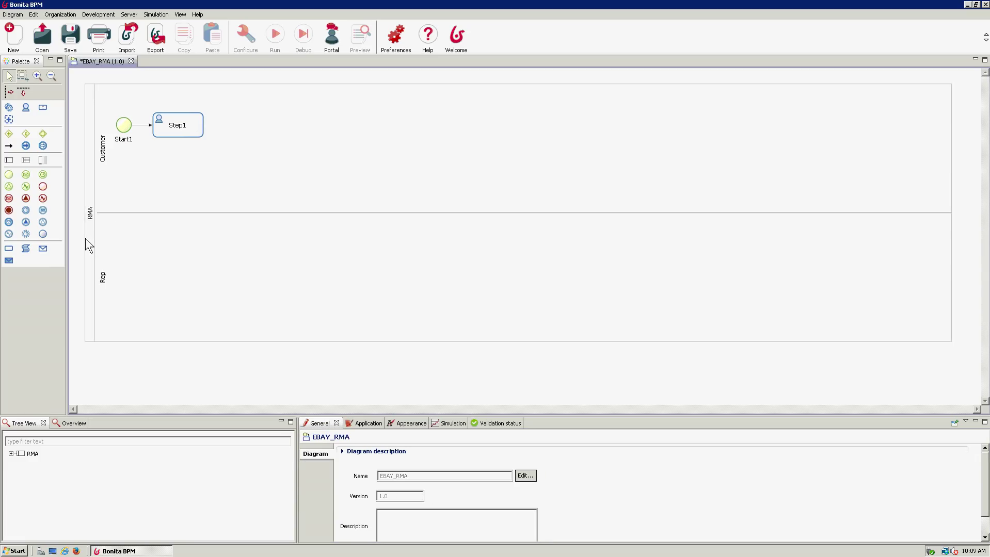
{"action": "left_click", "coordinate": [85, 238]}
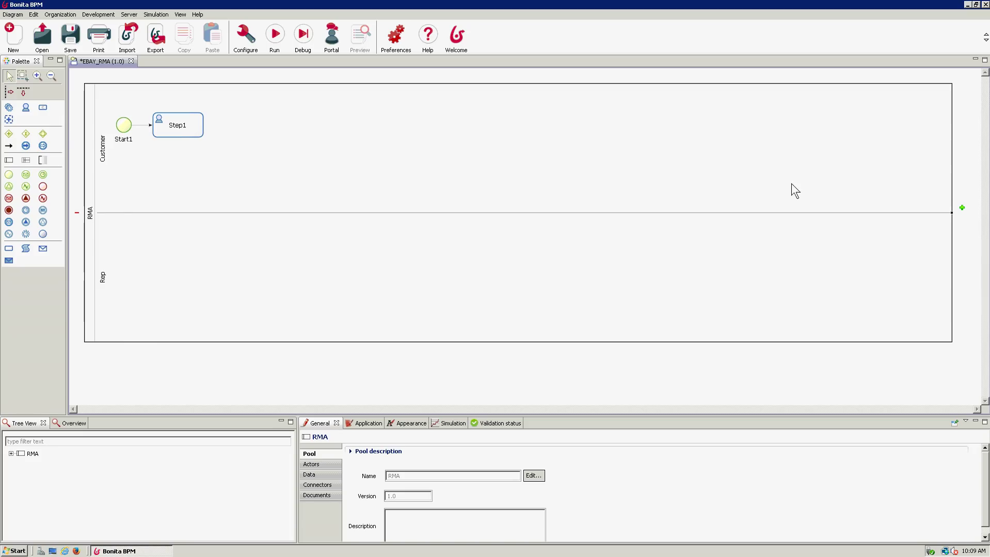
- Add the pool variable ebayItemNumber with data type Text
{"action": "left_click", "coordinate": [324, 476]}
{"action": "left_click", "coordinate": [391, 477]}
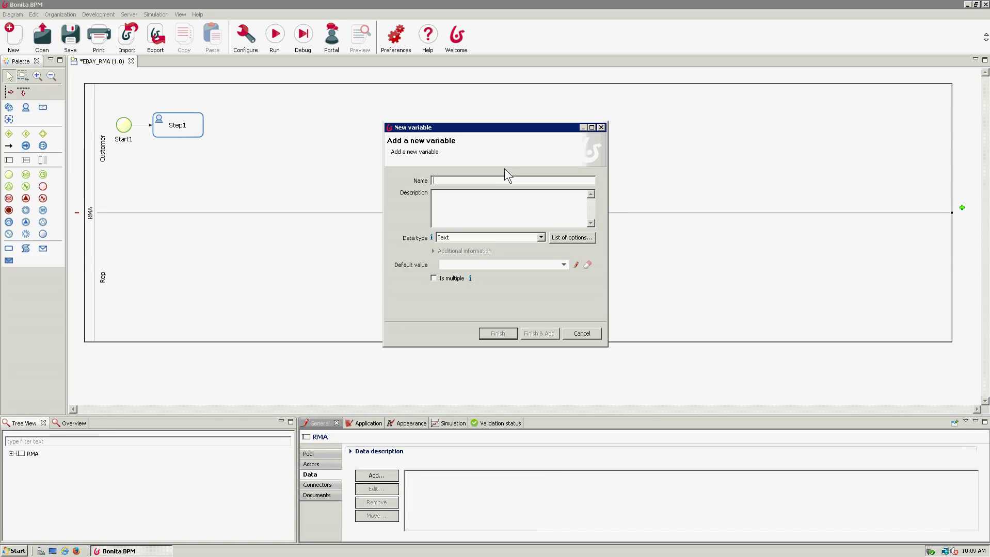
{"action": "type", "text": "ebayItemNumber"}
{"action": "left_click", "coordinate": [501, 238]}
{"action": "left_click", "coordinate": [481, 259]}
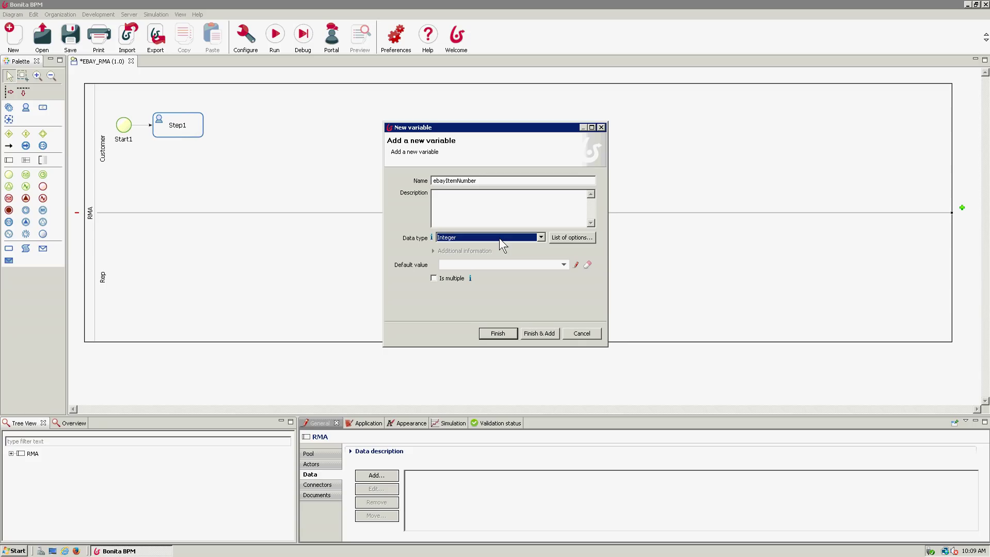
{"action": "left_click", "coordinate": [498, 238]}
{"action": "left_click", "coordinate": [481, 280]}
{"action": "left_click", "coordinate": [539, 333]}
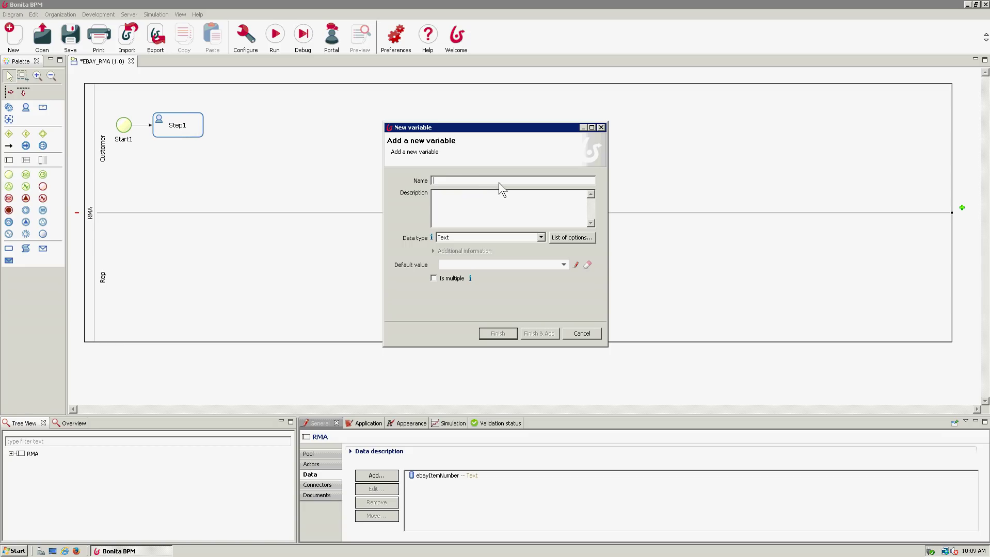
- Add paypalEmail and paypalTransactionID as Text variables, then begin naming rmaReason
{"action": "type", "text": "paypalEmail"}
{"action": "left_click", "coordinate": [538, 331]}
{"action": "type", "text": "paypalTransactionID"}
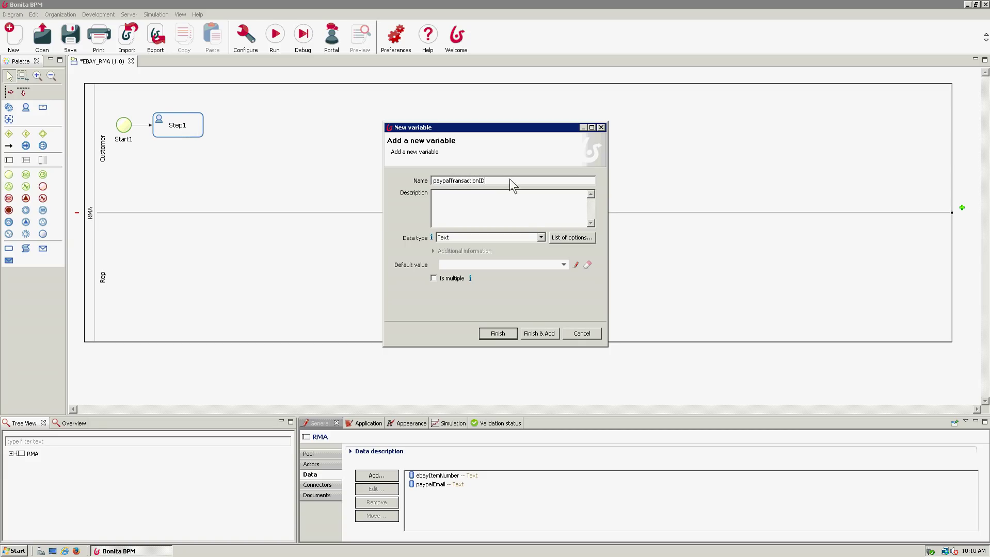
{"action": "left_click", "coordinate": [539, 334]}
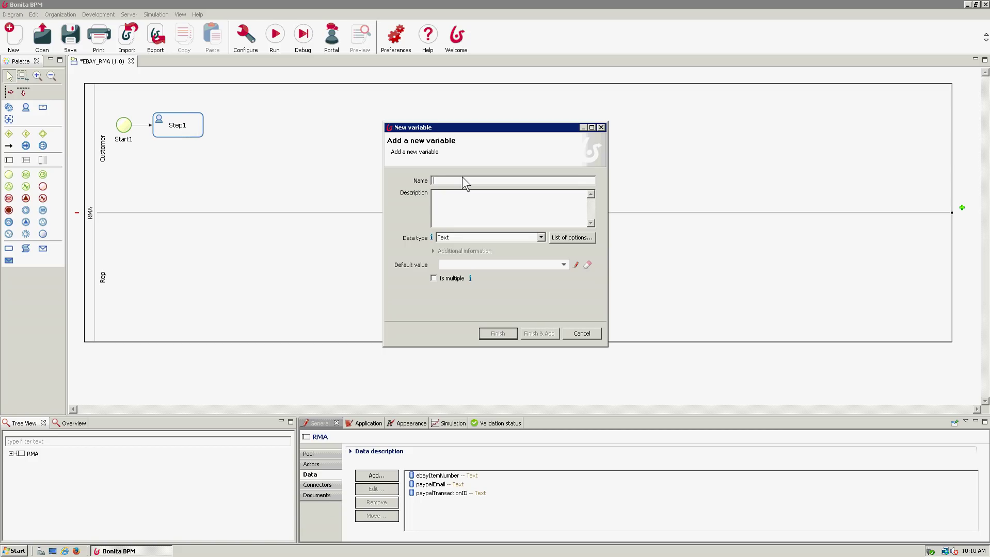
{"action": "type", "text": "problemD"}
{"action": "key", "text": "BackSpace"}
{"action": "key", "text": "BackSpace"}
{"action": "key", "text": "BackSpace"}
{"action": "key", "text": "BackSpace"}
{"action": "key", "text": "BackSpace"}
{"action": "key", "text": "BackSpace"}
{"action": "key", "text": "BackSpace"}
{"action": "key", "text": "BackSpace"}
{"action": "type", "text": "rma"}
- Save rmaReason, add amountPaid as a Double variable, and close the New variable dialog
{"action": "left_click", "coordinate": [539, 334]}
{"action": "type", "text": "amou"}
{"action": "left_click", "coordinate": [503, 236]}
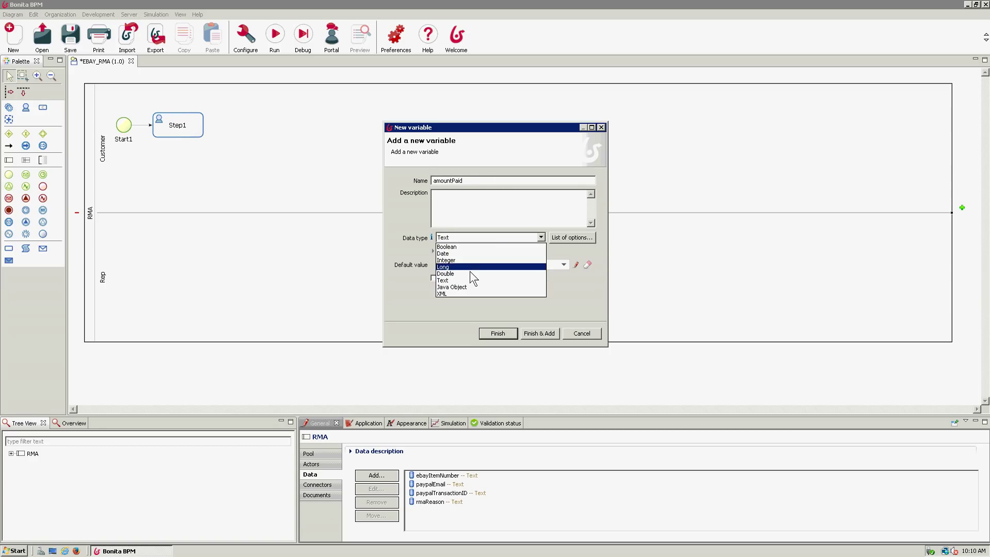
{"action": "left_click", "coordinate": [509, 274]}
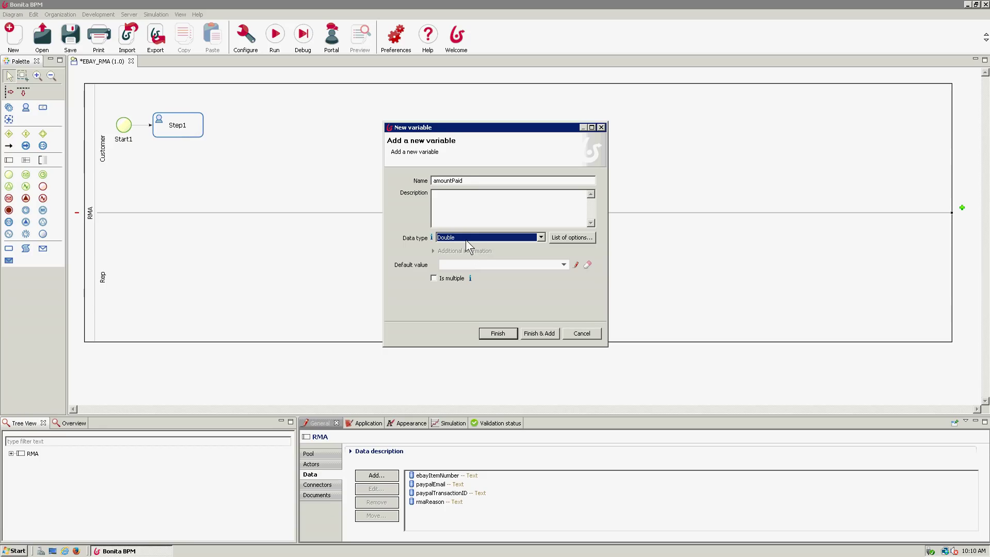
{"action": "left_click", "coordinate": [452, 239]}
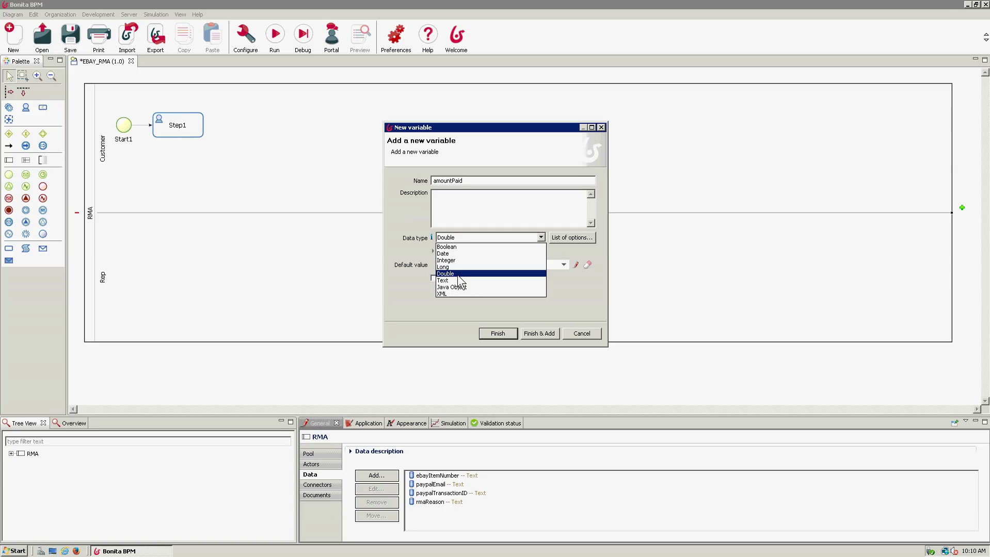
{"action": "left_click", "coordinate": [457, 275]}
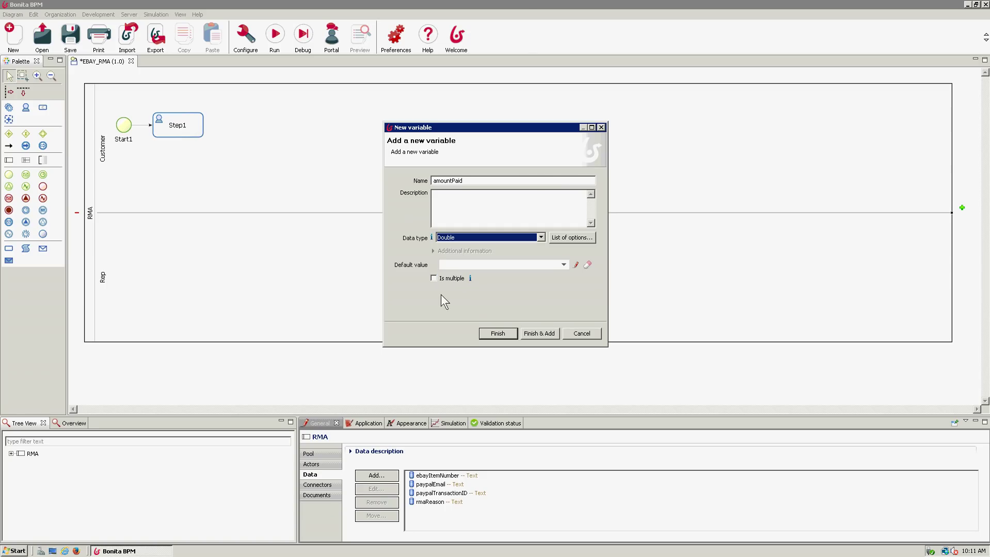
{"action": "left_click", "coordinate": [550, 334]}
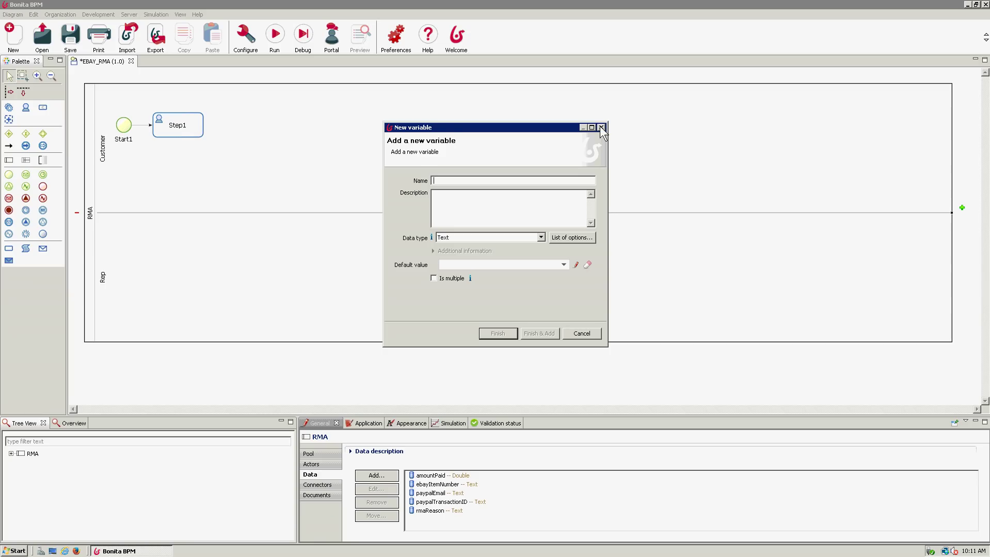
{"action": "left_click", "coordinate": [601, 127]}
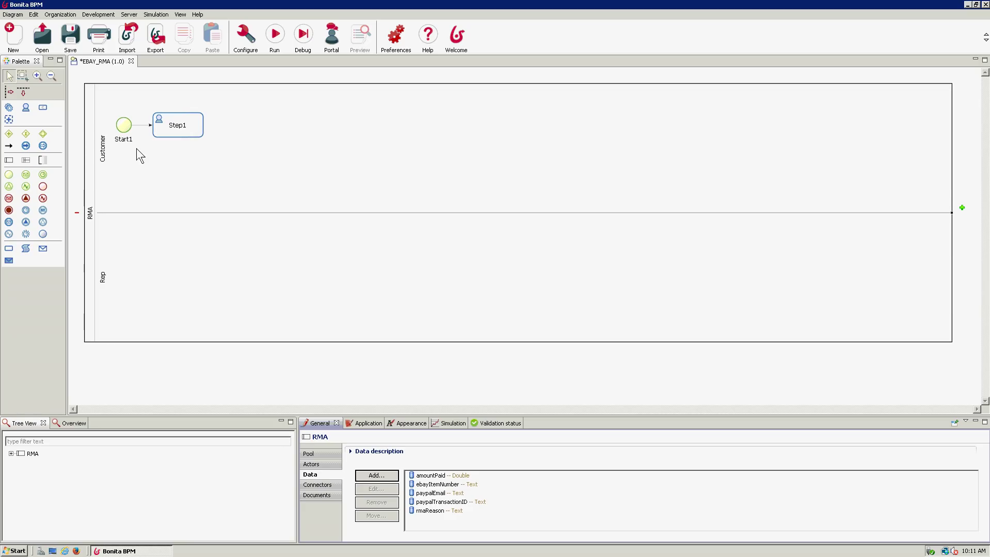
- Start adding a new form in the RMA pool's Application Pageflow > Forms
{"action": "left_click", "coordinate": [371, 425]}
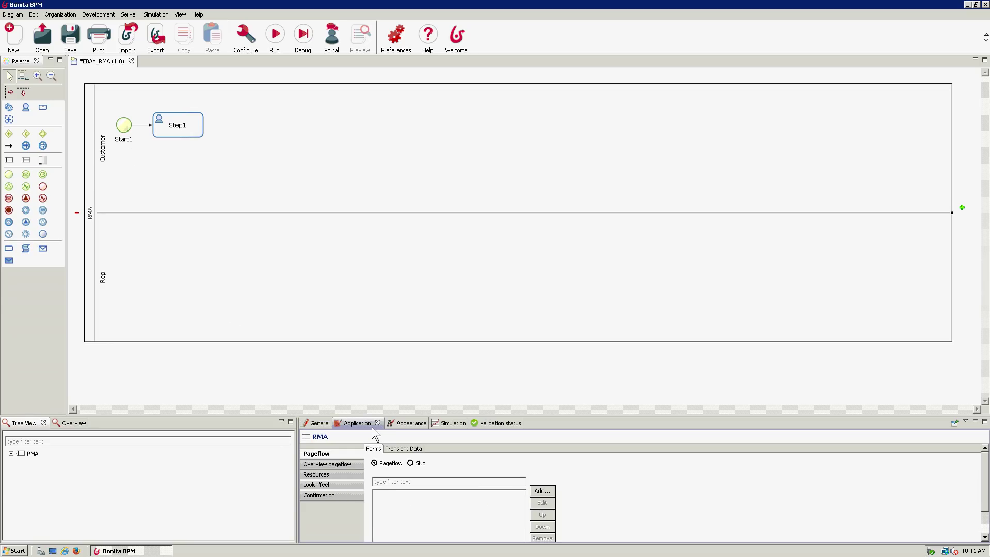
{"action": "left_click", "coordinate": [190, 127]}
{"action": "left_click", "coordinate": [443, 511]}
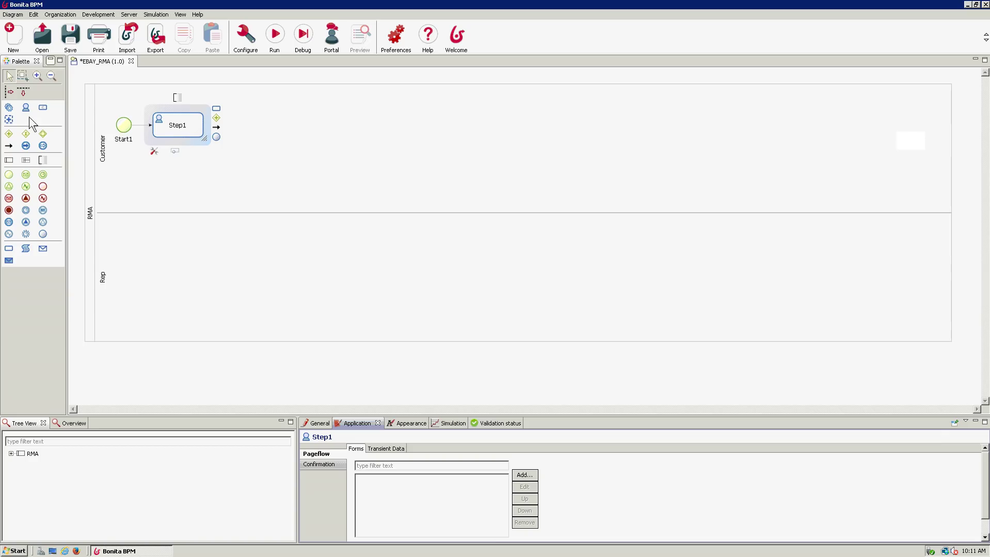
{"action": "left_click", "coordinate": [122, 127]}
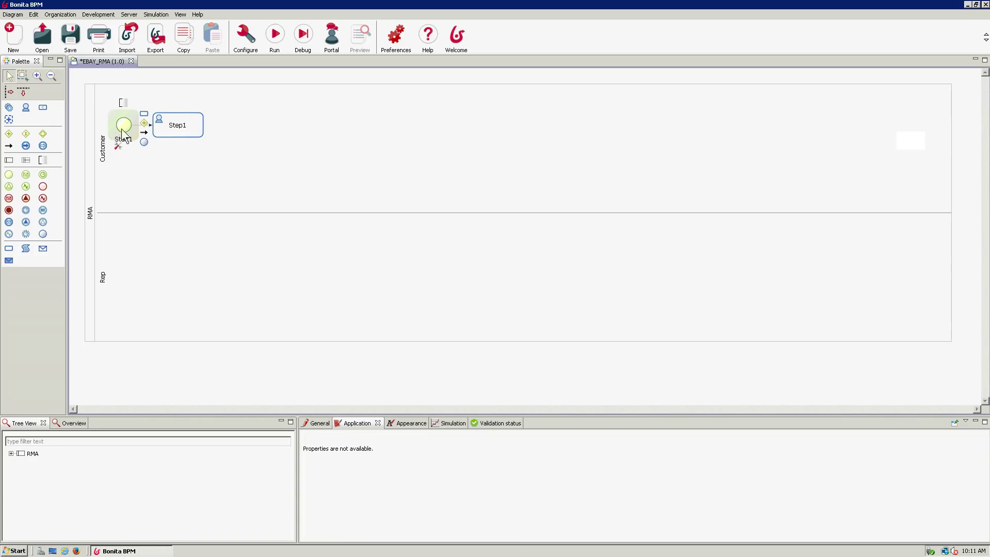
{"action": "left_click", "coordinate": [84, 135]}
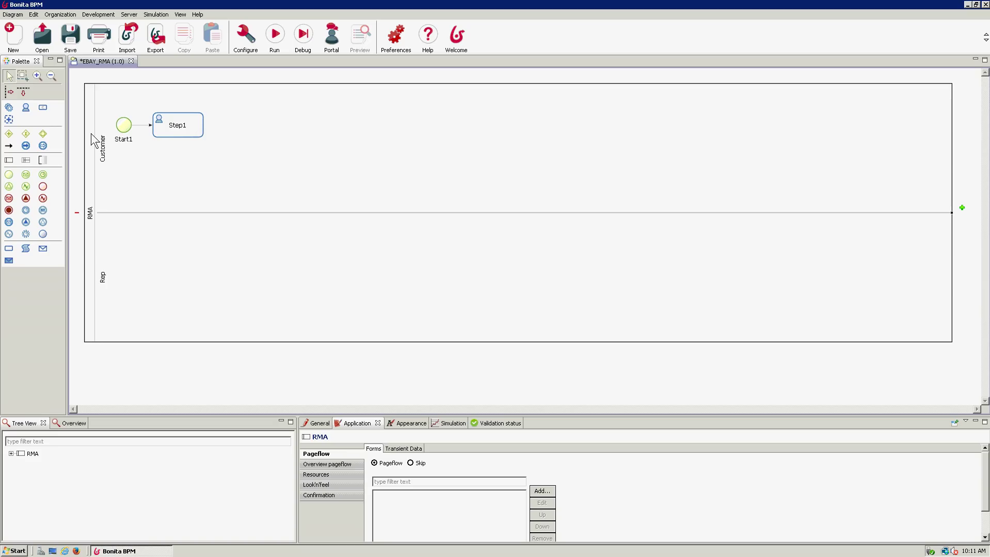
{"action": "left_click", "coordinate": [543, 493]}
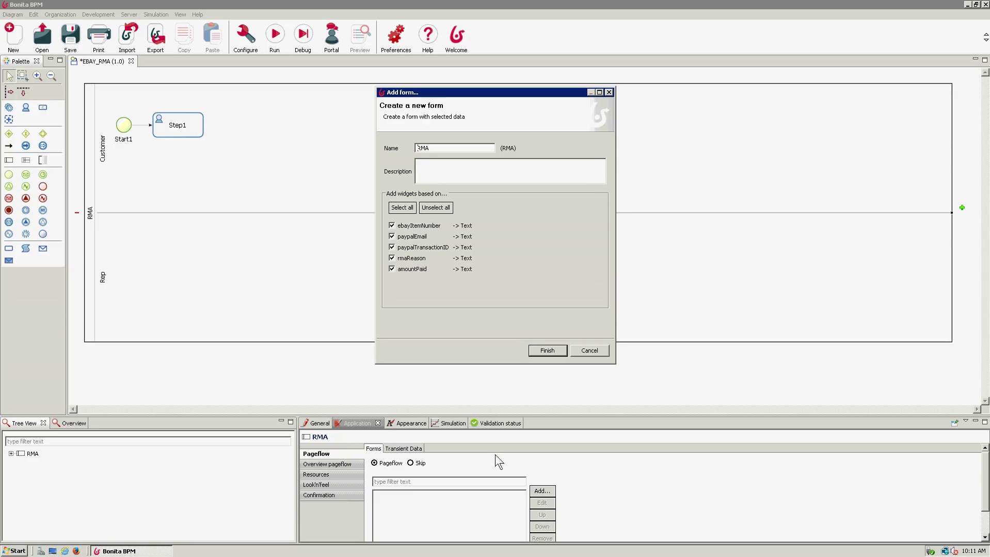
- Generate the RMA form and move paypalTransactionID beside ebayItemNumber in the first row
{"action": "left_click", "coordinate": [546, 351]}
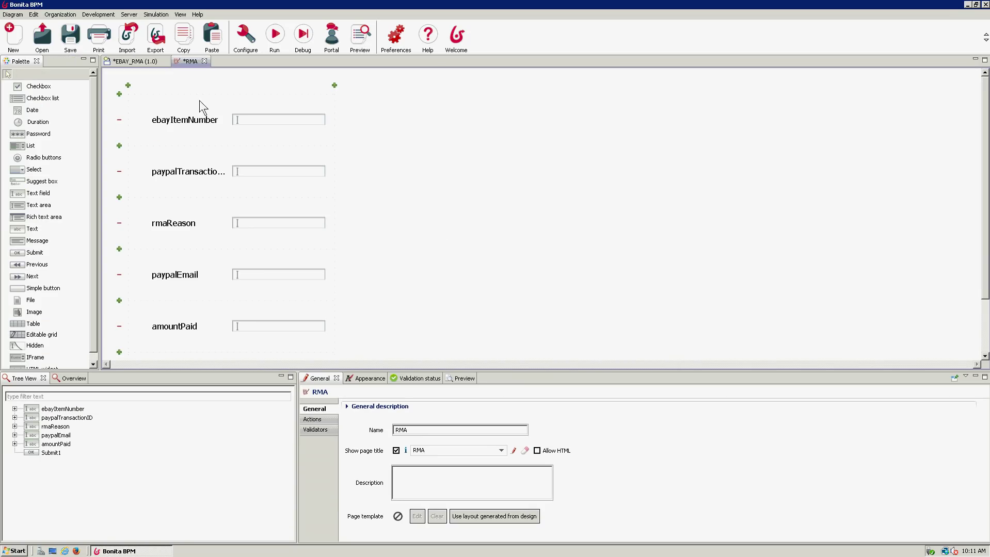
{"action": "left_click", "coordinate": [190, 122]}
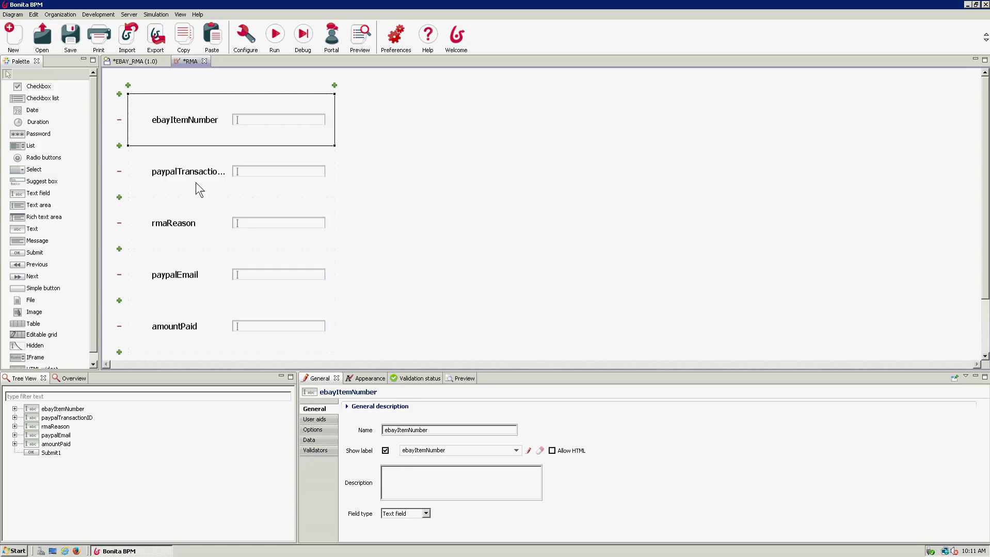
{"action": "left_click_drag", "start_coordinate": [180, 189], "coordinate": [406, 123]}
- Relabel the fields as 'Item Number' and 'Paypal Transaction ID'
{"action": "left_click", "coordinate": [187, 126]}
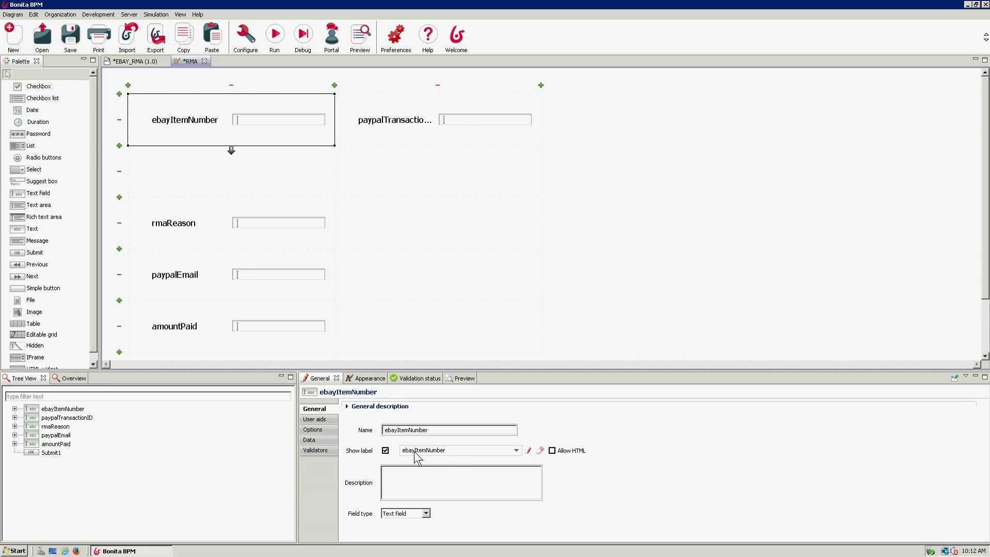
{"action": "left_click", "coordinate": [458, 450]}
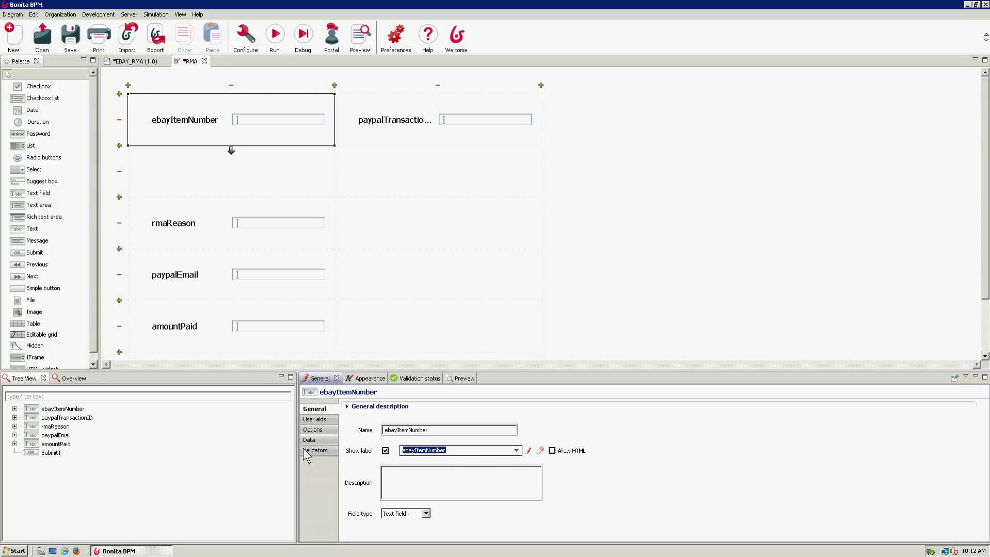
{"action": "type", "text": "Item "}
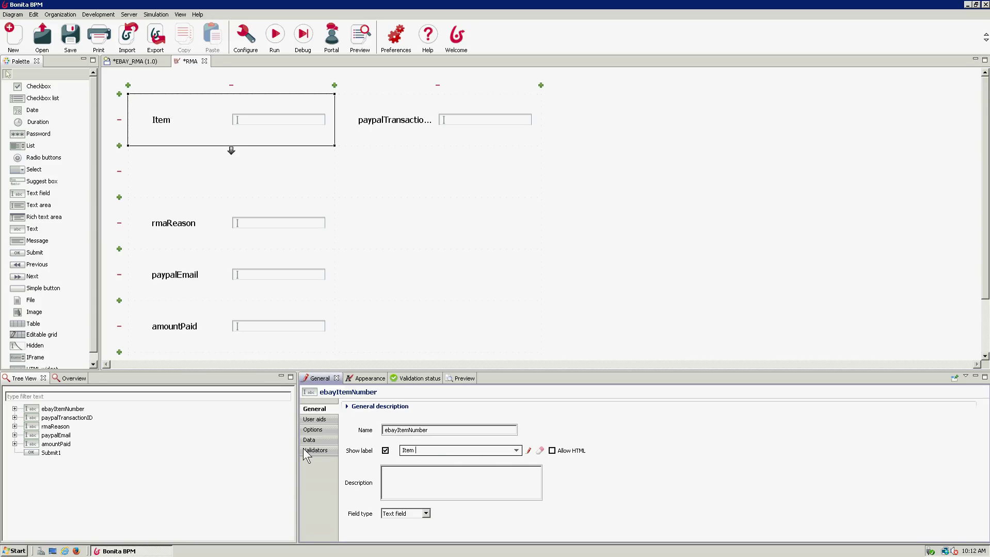
{"action": "type", "text": "Number"}
{"action": "left_click", "coordinate": [371, 133]}
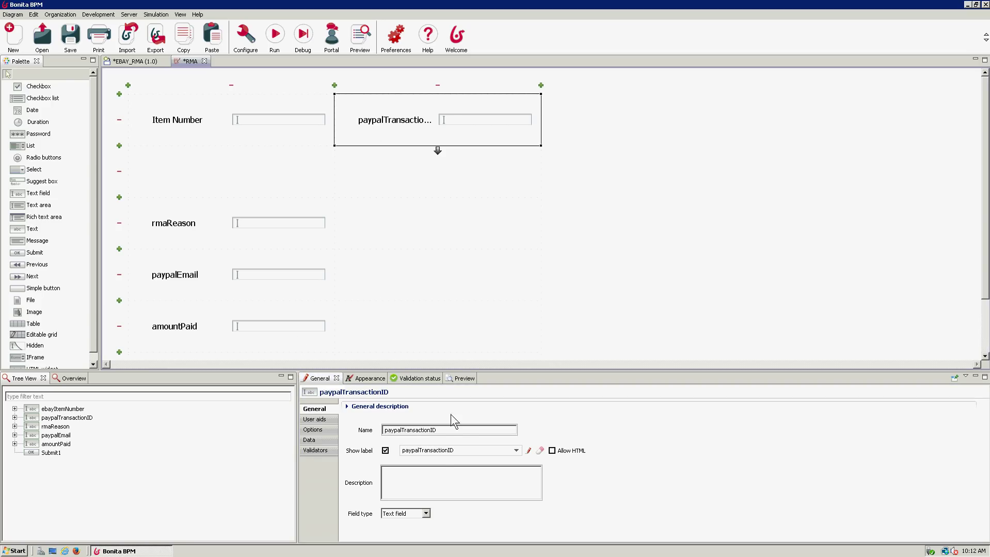
{"action": "left_click_drag", "start_coordinate": [460, 451], "coordinate": [369, 459]}
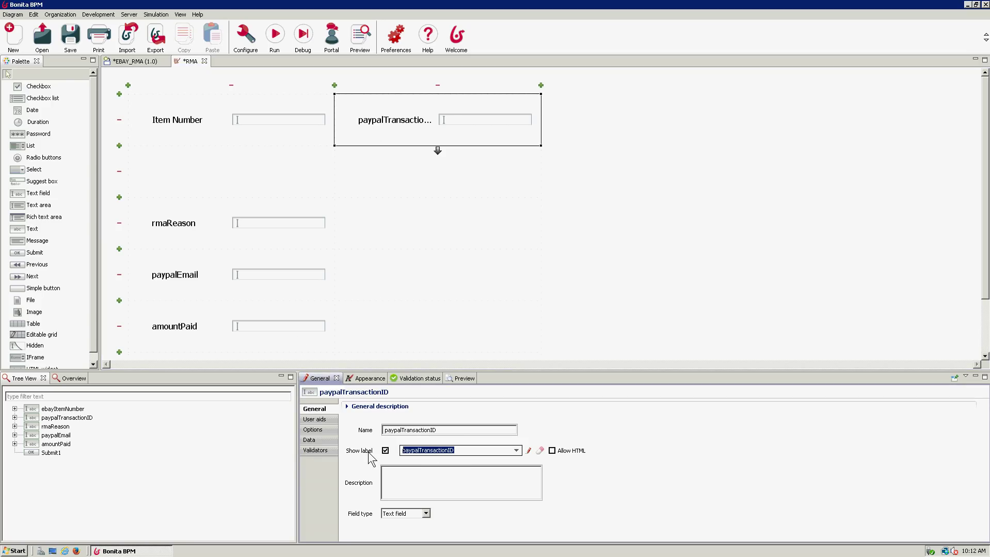
{"action": "type", "text": "Paypa"}
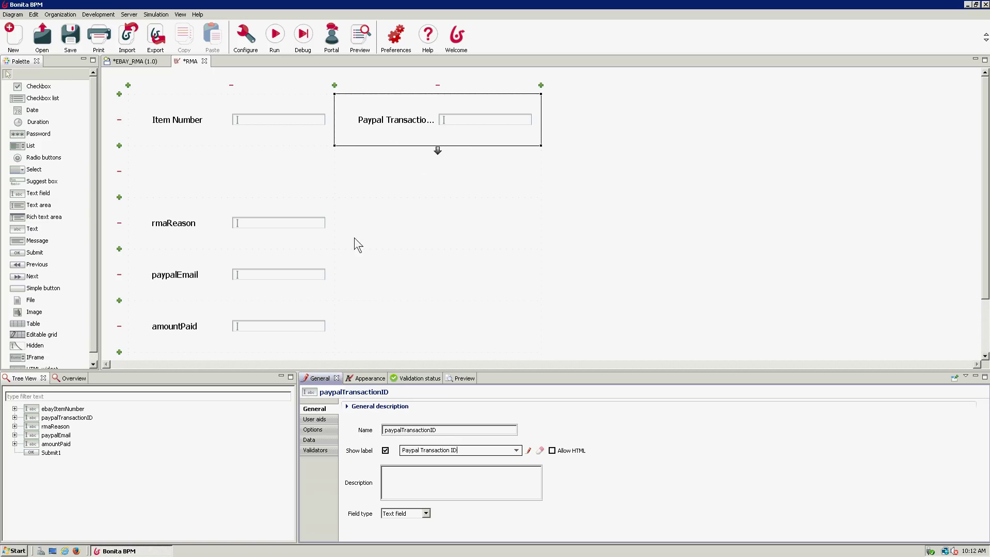
- Try widening the rmaReason field to two columns, then return it to one column
{"action": "left_click", "coordinate": [187, 229]}
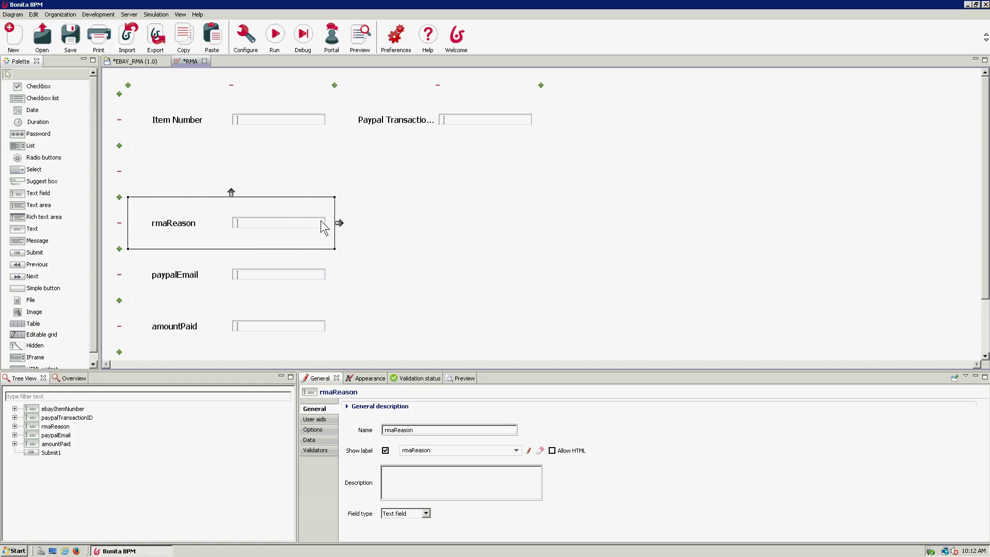
{"action": "left_click_drag", "start_coordinate": [339, 223], "coordinate": [506, 226]}
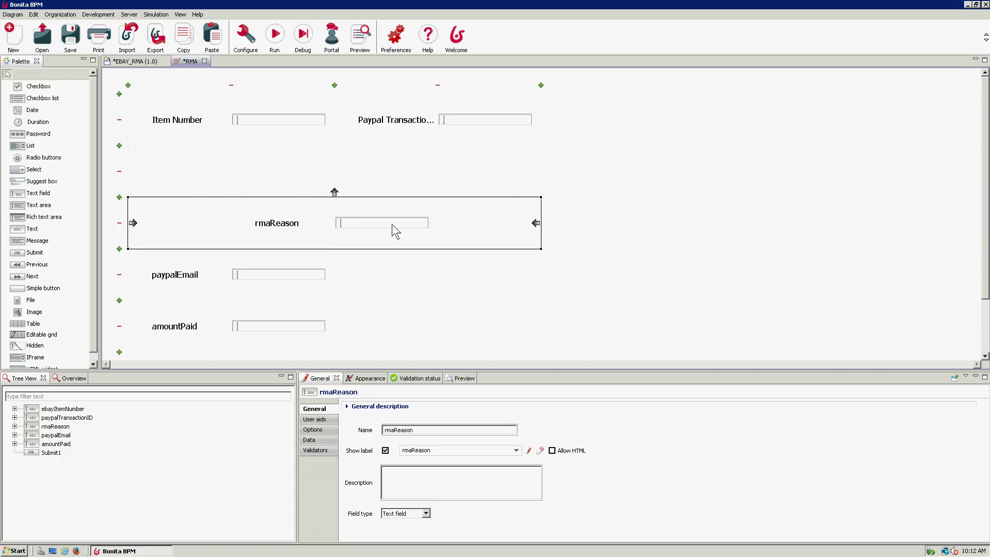
{"action": "left_click_drag", "start_coordinate": [535, 223], "coordinate": [474, 222]}
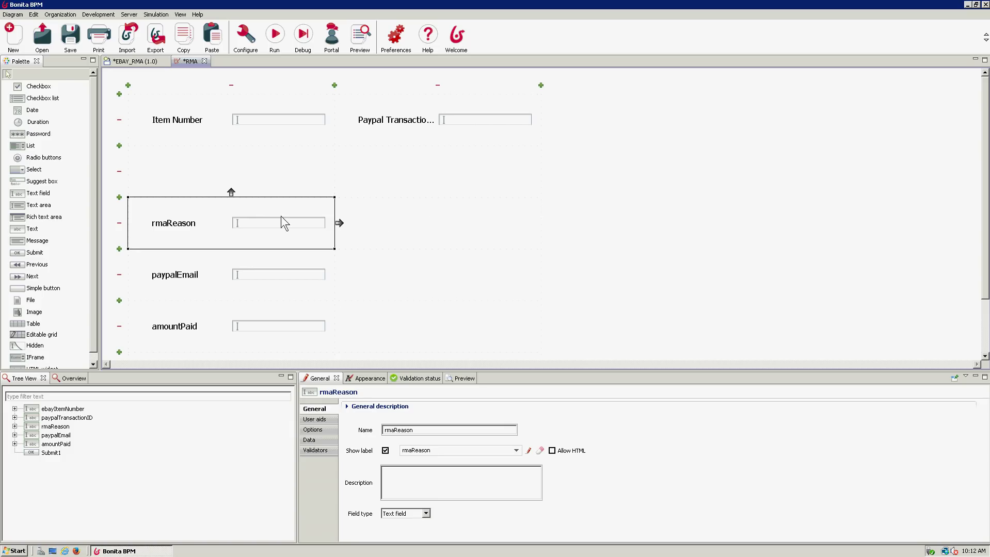
- Check the rmaReason field's data settings, then delete the field from the form
{"action": "double_click", "coordinate": [194, 227]}
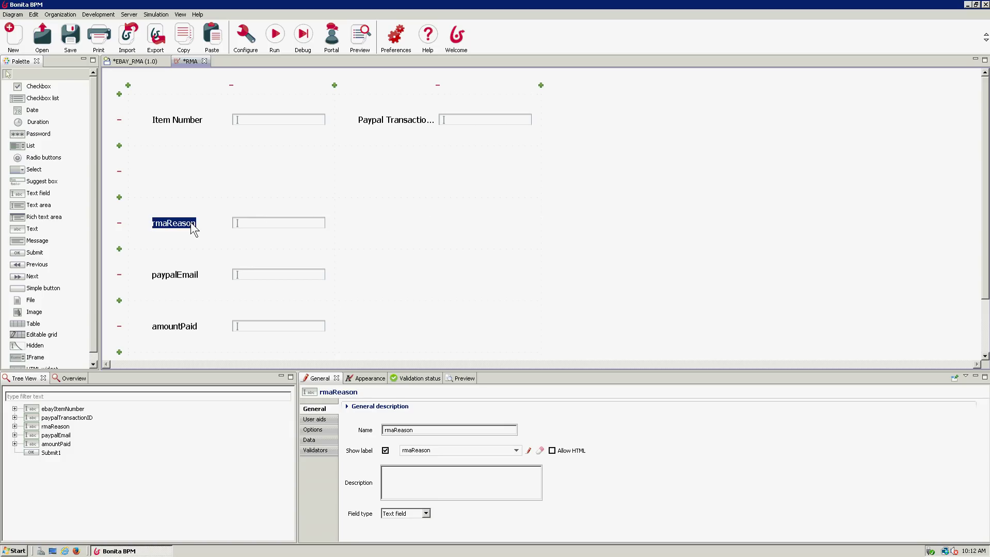
{"action": "left_click", "coordinate": [205, 217]}
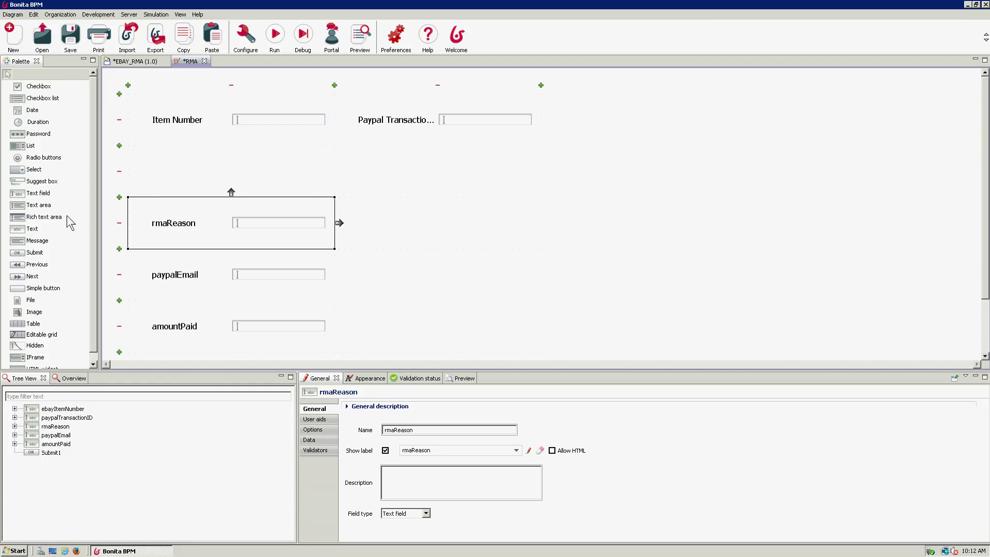
{"action": "left_click", "coordinate": [314, 441]}
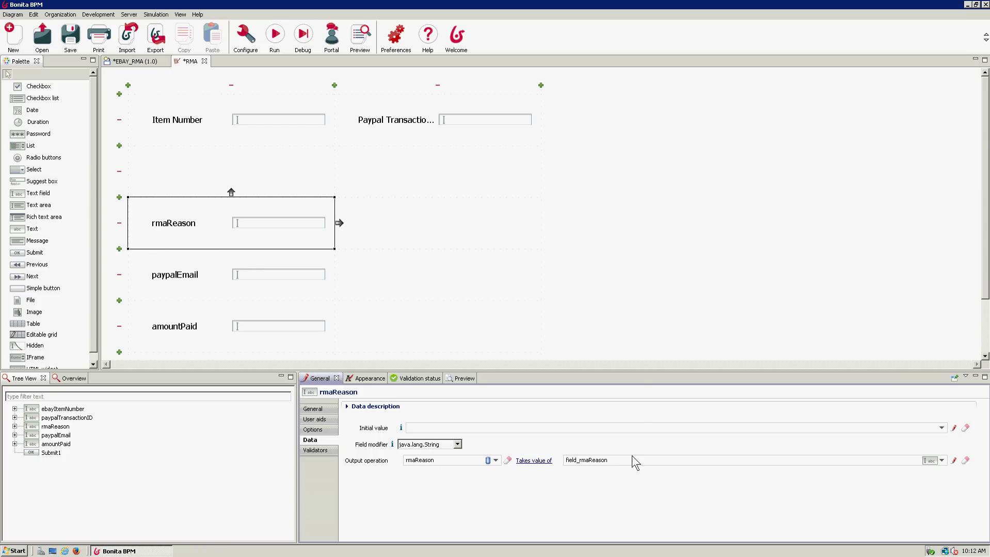
{"action": "left_click", "coordinate": [495, 461]}
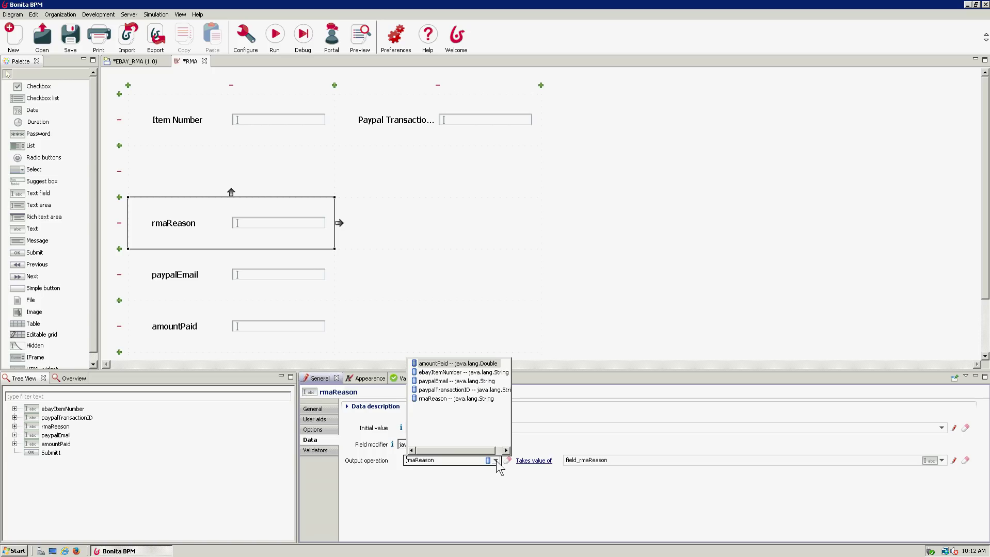
{"action": "left_click", "coordinate": [467, 399]}
{"action": "left_click", "coordinate": [185, 218]}
{"action": "key", "text": "Delete"}
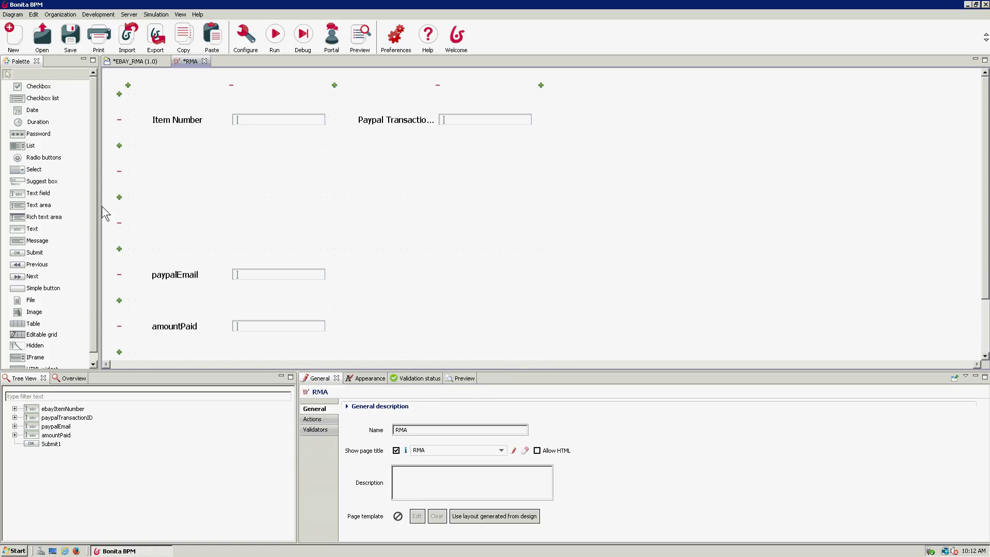
- Add a two-column text area in row 2 saving field_Text_area1 into rmaReason
{"action": "left_click_drag", "start_coordinate": [39, 205], "coordinate": [180, 172]}
{"action": "left_click_drag", "start_coordinate": [339, 171], "coordinate": [377, 197]}
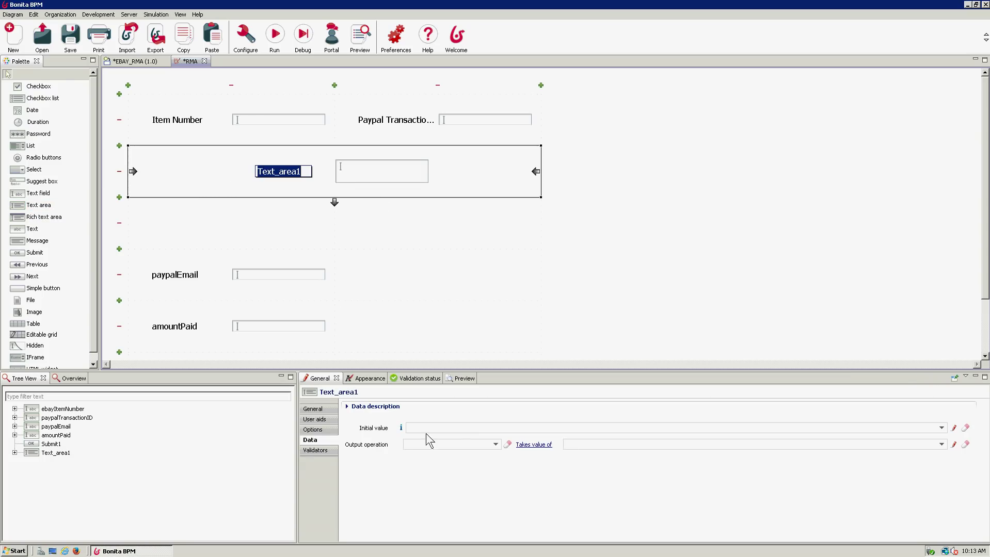
{"action": "left_click", "coordinate": [495, 445]}
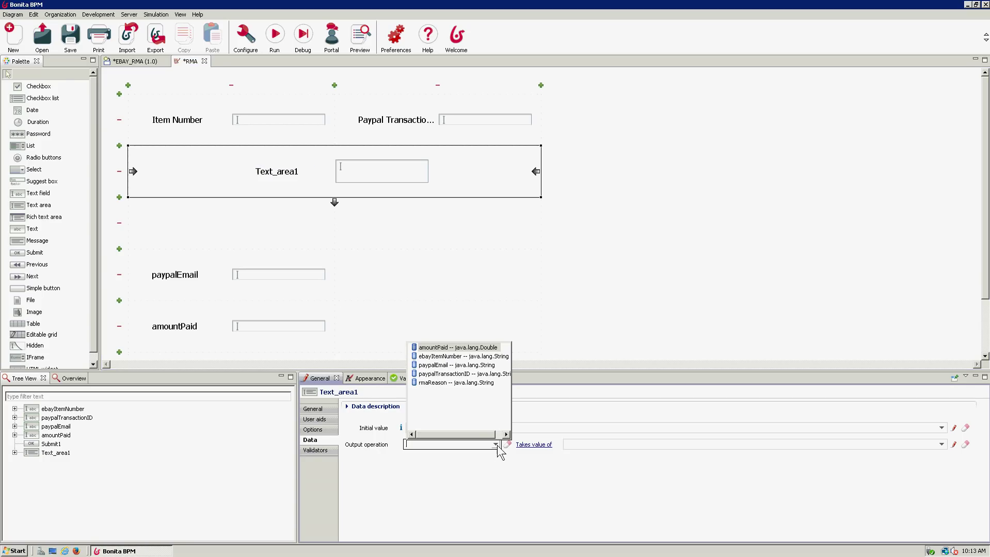
{"action": "left_click", "coordinate": [450, 383]}
{"action": "left_click", "coordinate": [940, 446]}
{"action": "left_click", "coordinate": [619, 349]}
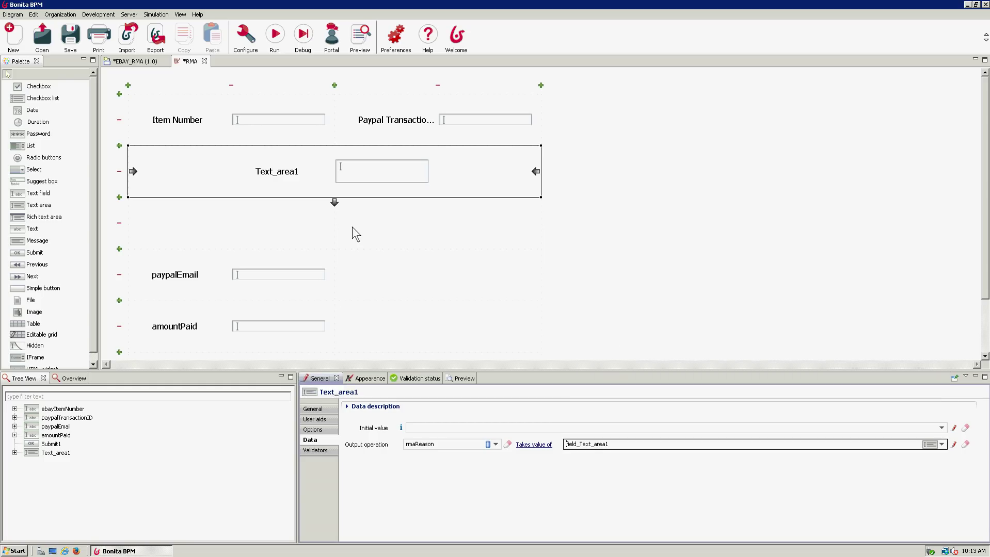
- Label the text area 'Reason for Return'
{"action": "left_click", "coordinate": [294, 176]}
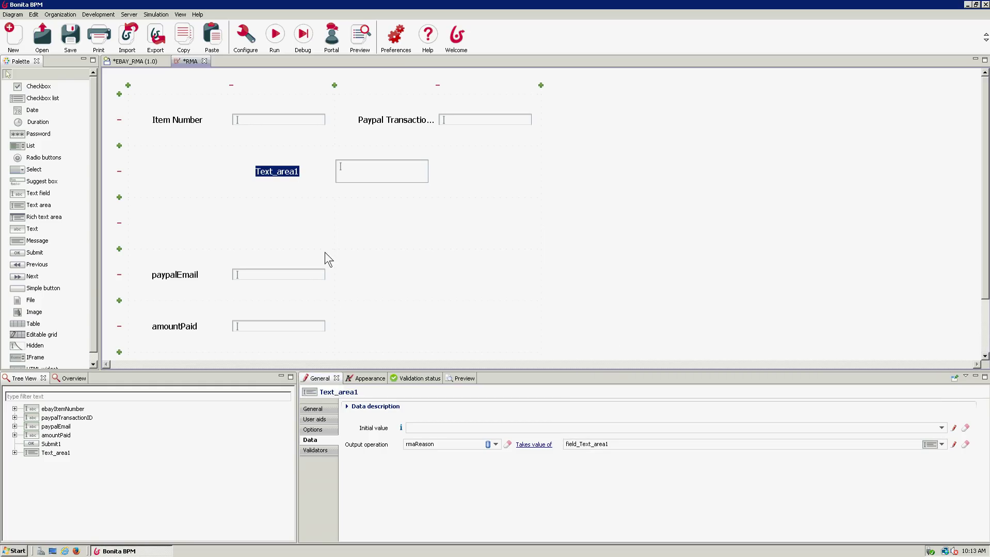
{"action": "left_click", "coordinate": [322, 409]}
{"action": "left_click", "coordinate": [451, 453]}
{"action": "type", "text": "Reas"}
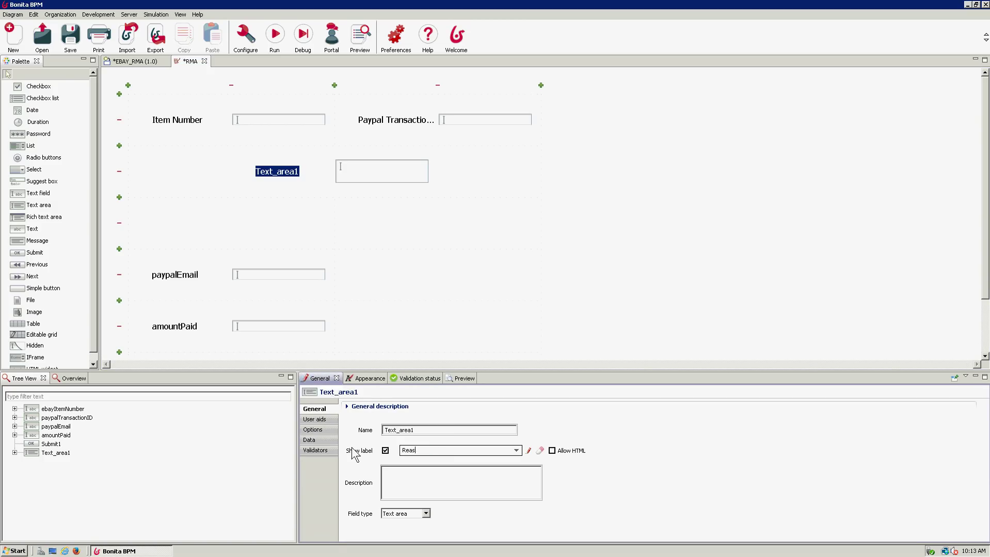
{"action": "type", "text": "on for Return"}
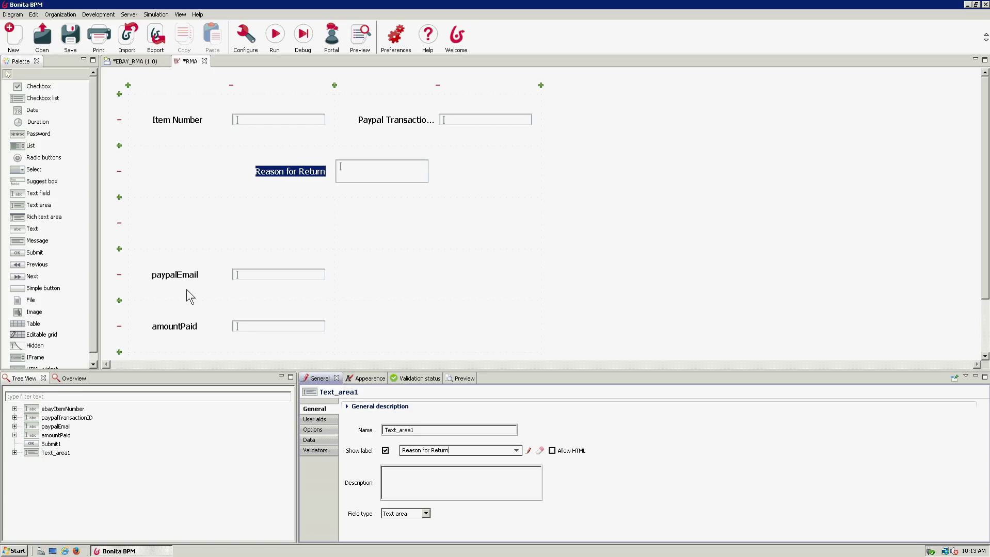
{"action": "left_click", "coordinate": [212, 287]}
- Move Reason for Return down a row, put paypalEmail in row 2, and label it 'PayPal Email'
{"action": "left_click_drag", "start_coordinate": [328, 173], "coordinate": [323, 227]}
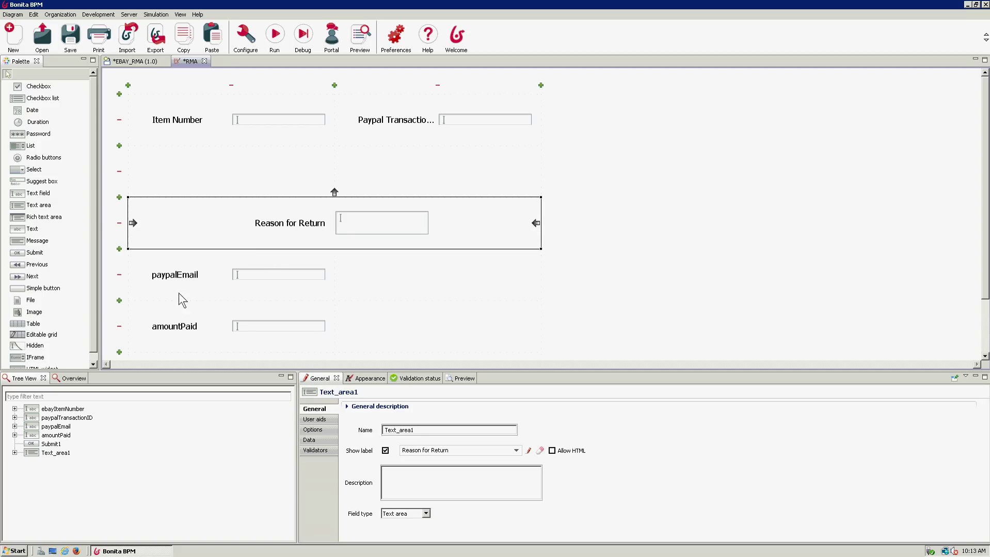
{"action": "left_click_drag", "start_coordinate": [190, 259], "coordinate": [402, 174]}
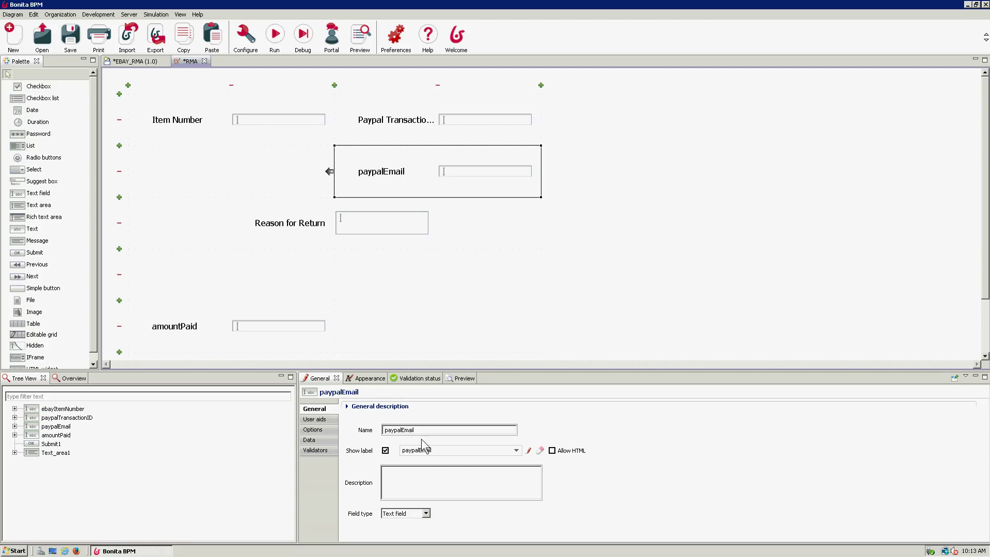
{"action": "left_click", "coordinate": [459, 450]}
{"action": "type", "text": "PayPal Email"}
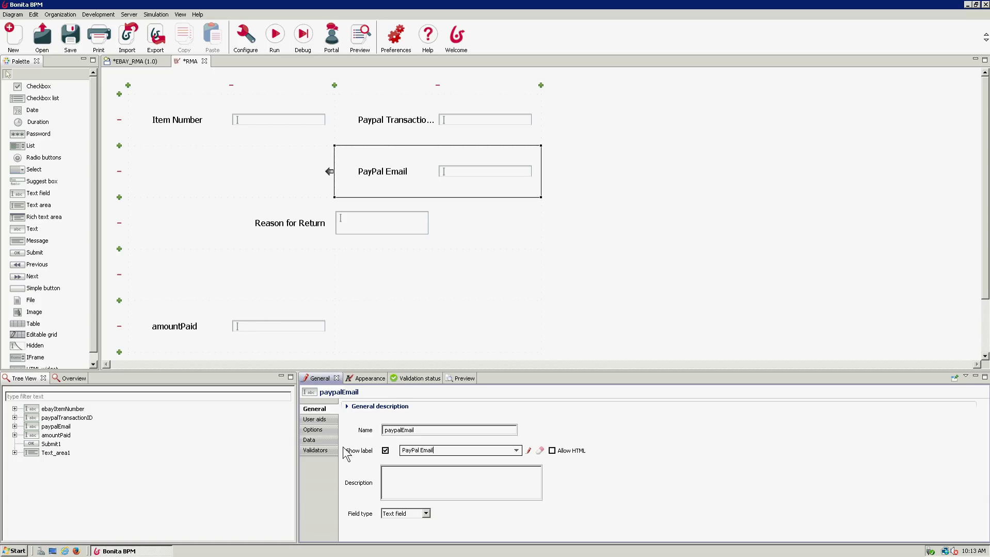
- Move amountPaid left of PayPal Email and label it 'Purchase Price'
{"action": "left_click", "coordinate": [191, 330]}
{"action": "left_click_drag", "start_coordinate": [190, 332], "coordinate": [189, 176]}
{"action": "left_click", "coordinate": [435, 451]}
{"action": "type", "text": "Purc"}
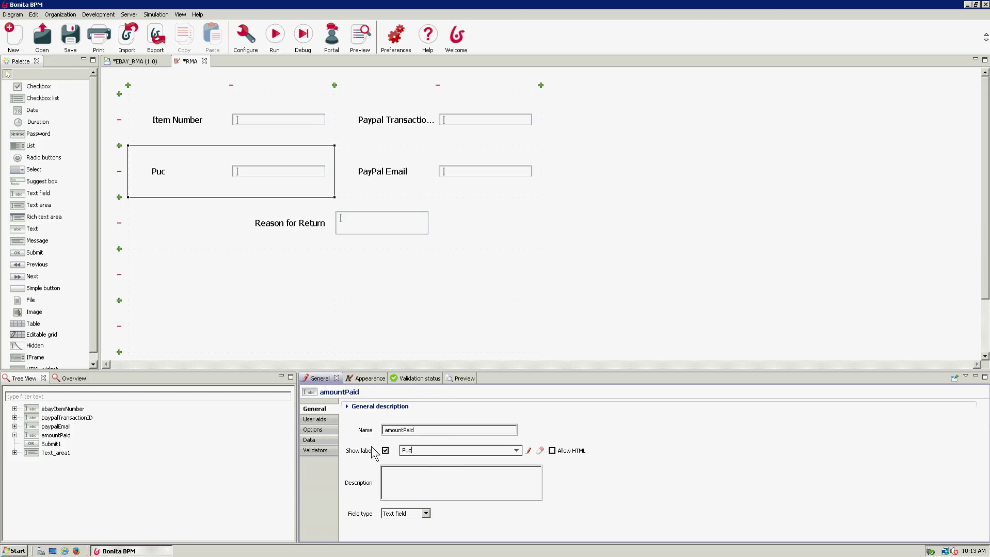
{"action": "type", "text": "hase Price"}
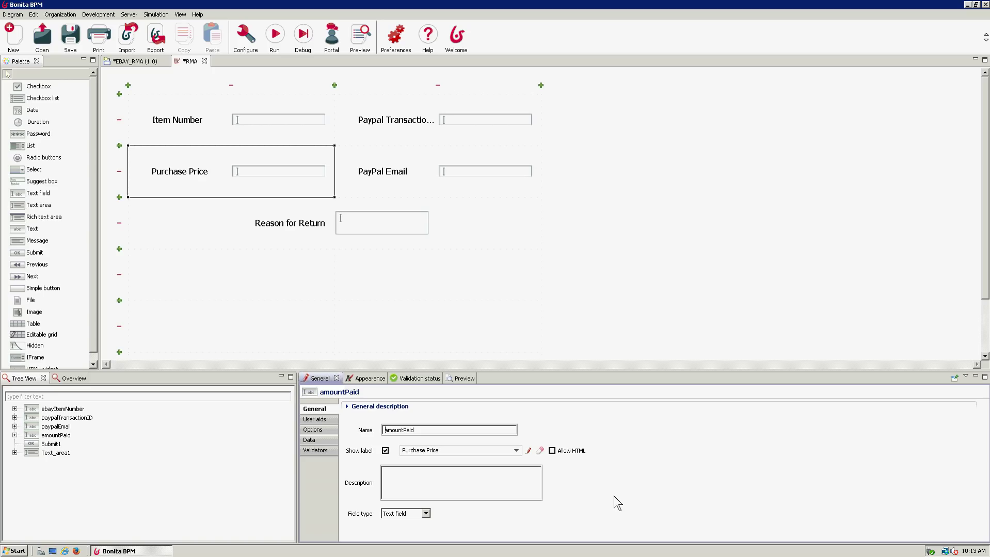
{"action": "left_click", "coordinate": [324, 451]}
{"action": "left_click", "coordinate": [377, 434]}
{"action": "left_click", "coordinate": [655, 454]}
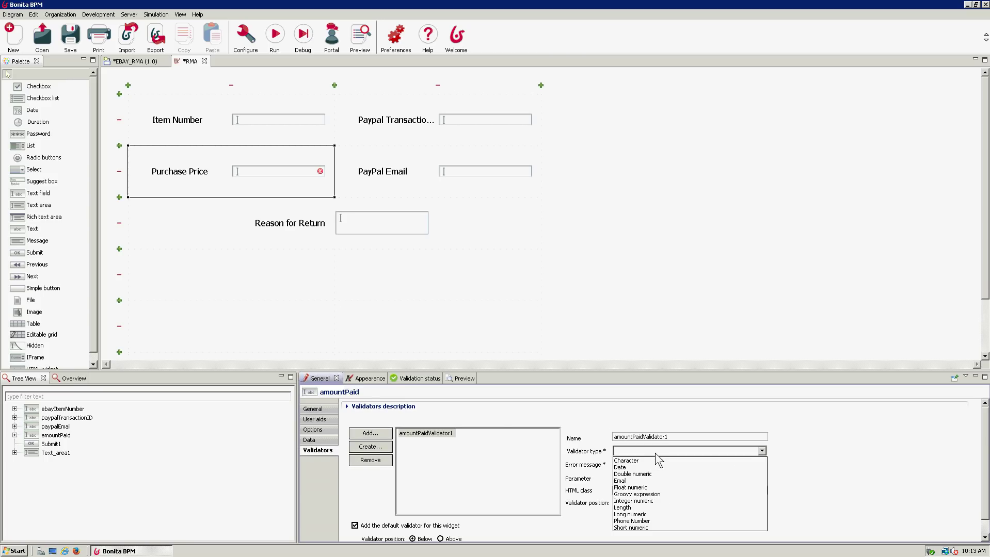
{"action": "left_click", "coordinate": [639, 477]}
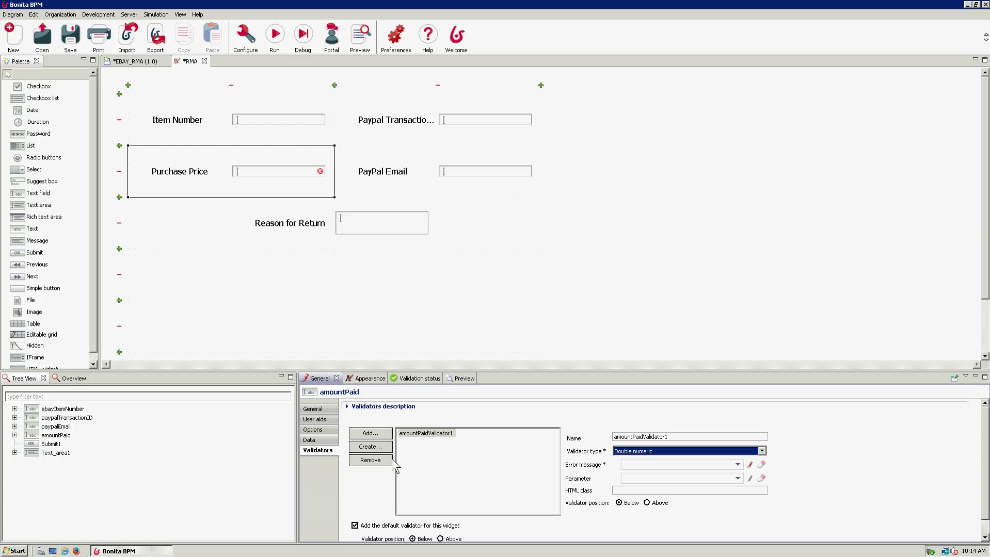
{"action": "mouse_move", "coordinate": [320, 173]}
{"action": "left_click", "coordinate": [737, 465]}
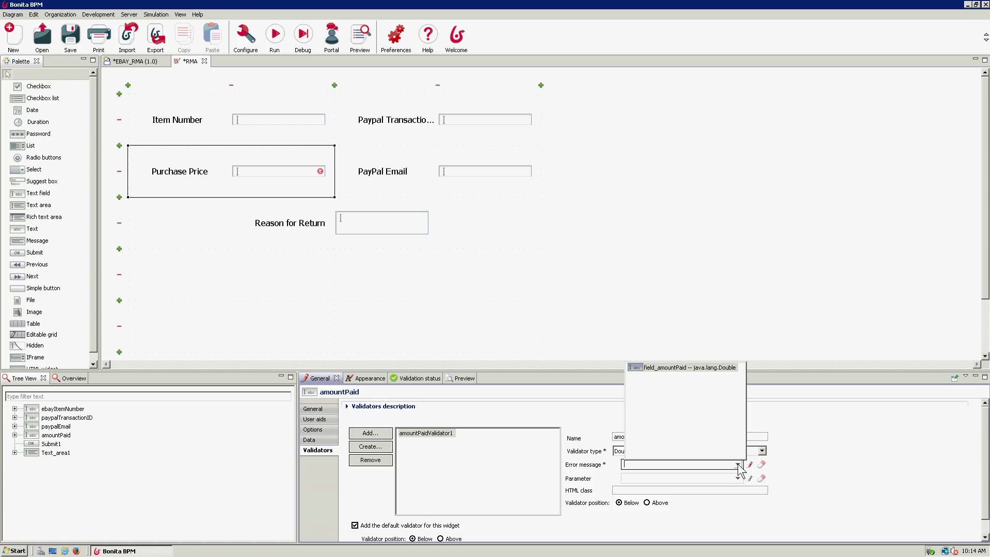
{"action": "left_click", "coordinate": [671, 368]}
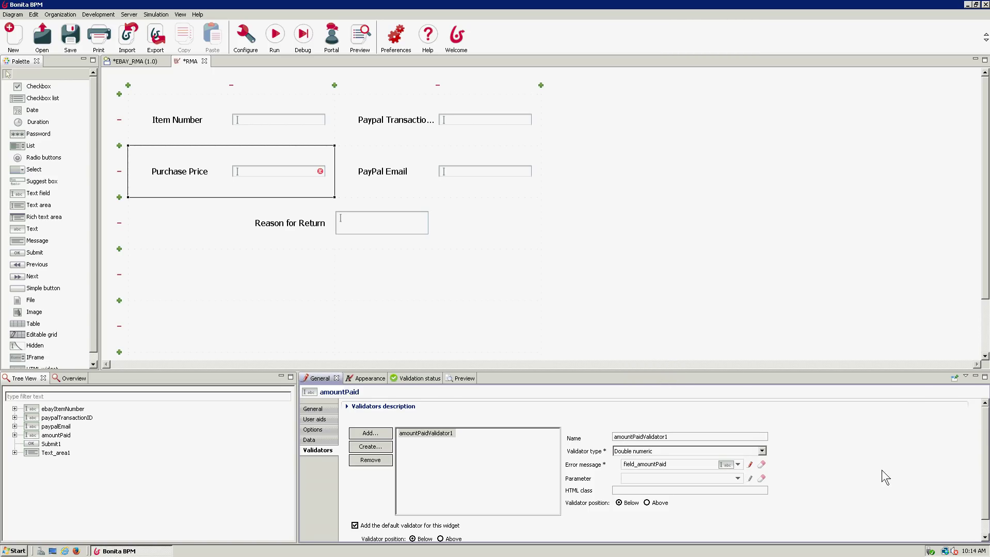
{"action": "left_click", "coordinate": [460, 271]}
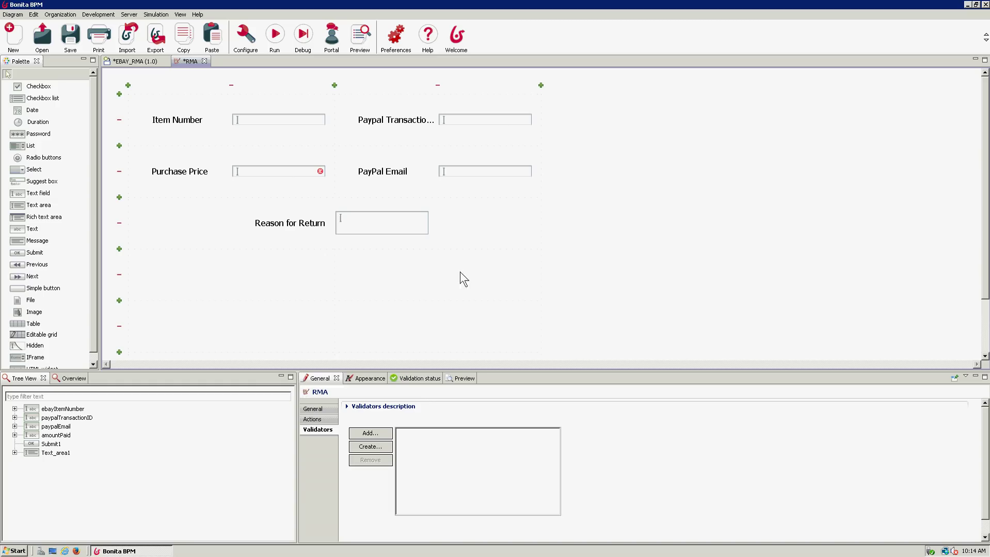
{"action": "left_click", "coordinate": [299, 173]}
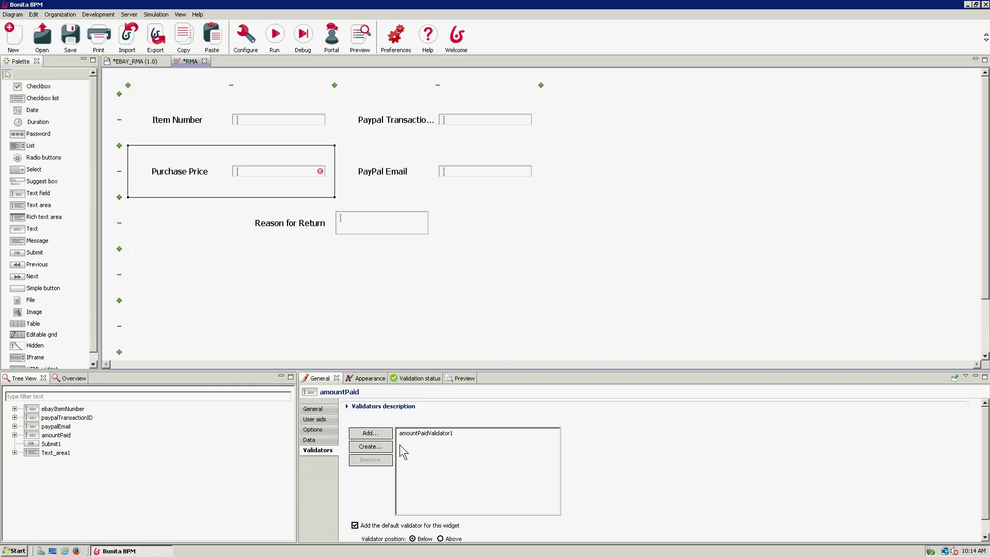
{"action": "left_click", "coordinate": [420, 434]}
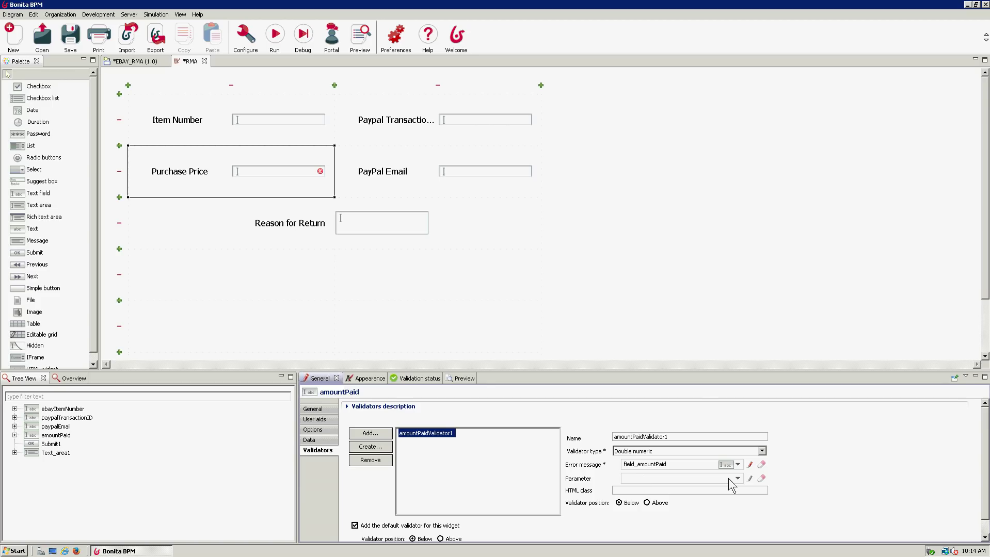
{"action": "scroll", "coordinate": [642, 525], "scroll_direction": "down", "scroll_amount": 2}
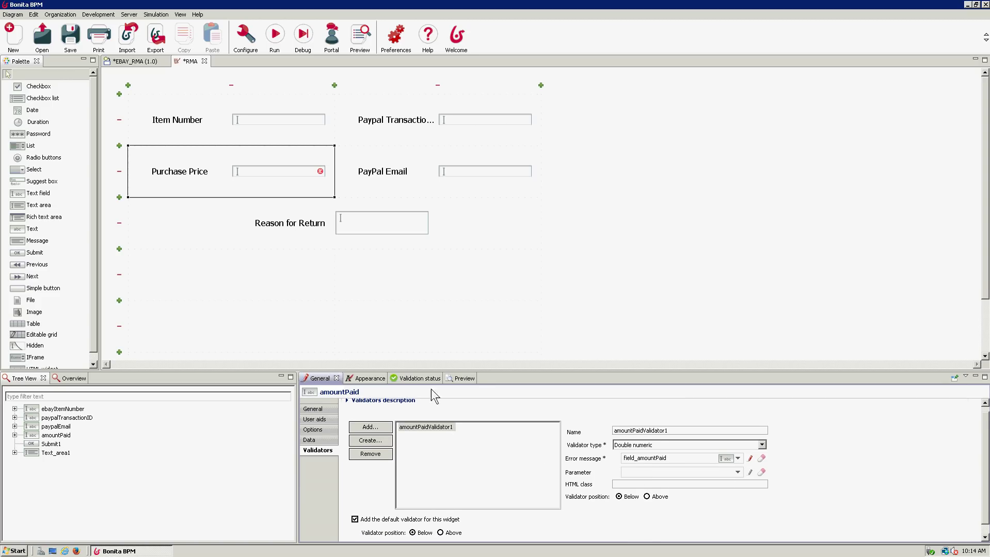
{"action": "left_click", "coordinate": [380, 453]}
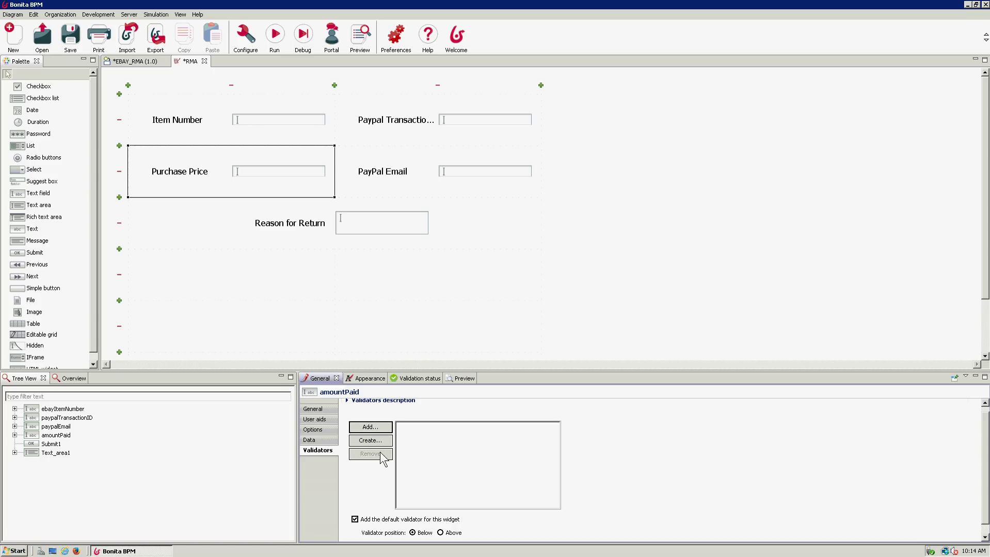
{"action": "left_click", "coordinate": [447, 303]}
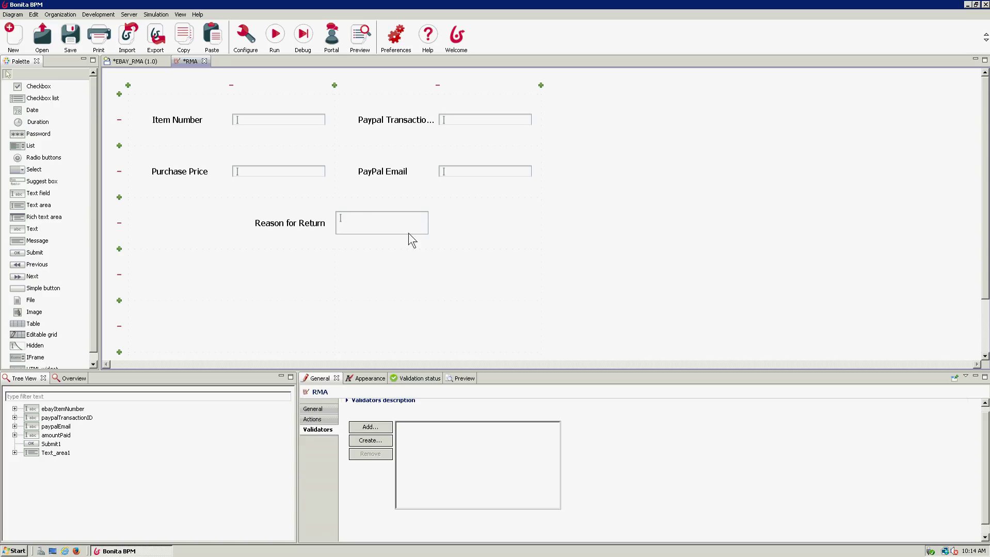
- Move Submit1 below Reason for Return and stretch it across both columns
{"action": "left_click", "coordinate": [314, 231]}
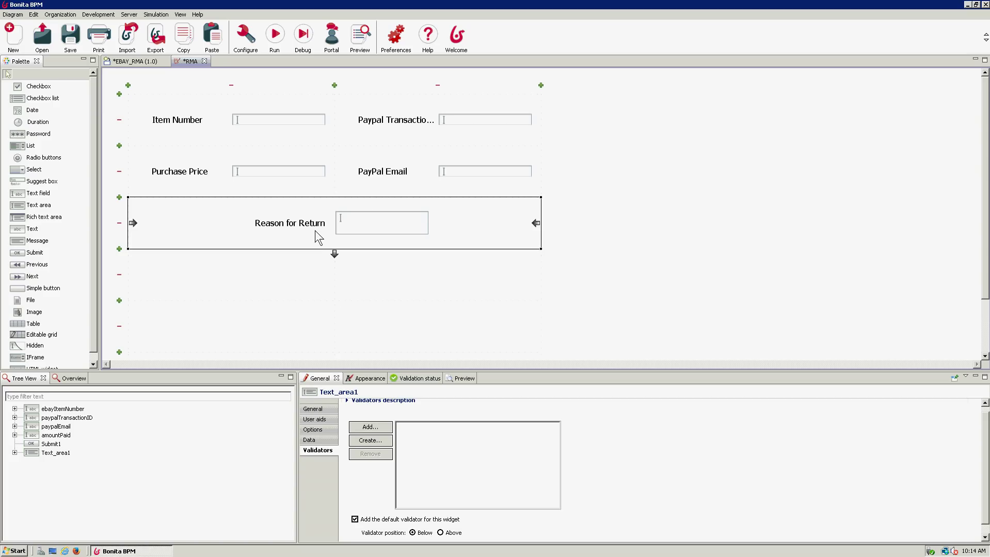
{"action": "scroll", "coordinate": [533, 267], "scroll_direction": "down", "scroll_amount": 3}
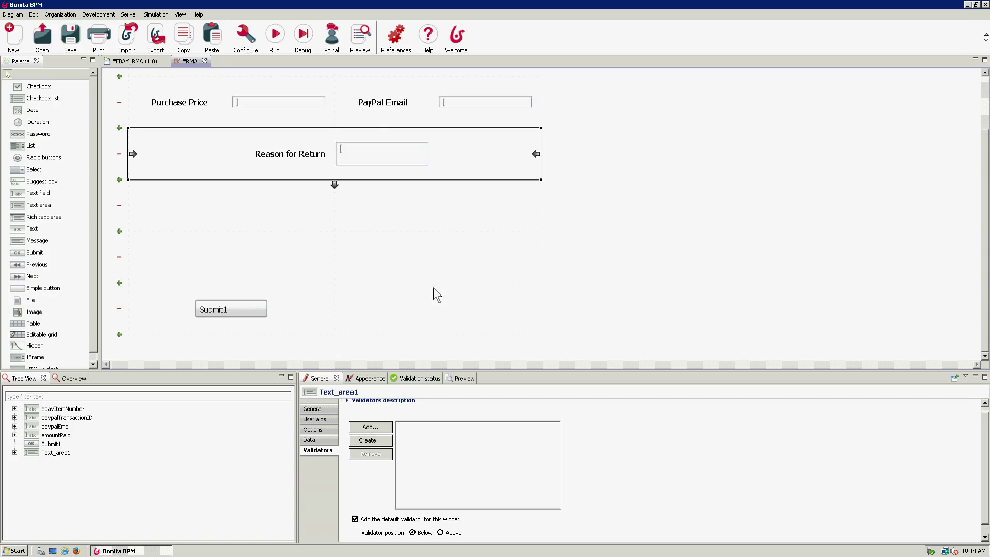
{"action": "left_click_drag", "start_coordinate": [227, 308], "coordinate": [250, 212]}
{"action": "left_click_drag", "start_coordinate": [340, 207], "coordinate": [539, 222]}
{"action": "scroll", "coordinate": [553, 211], "scroll_direction": "up", "scroll_amount": 3}
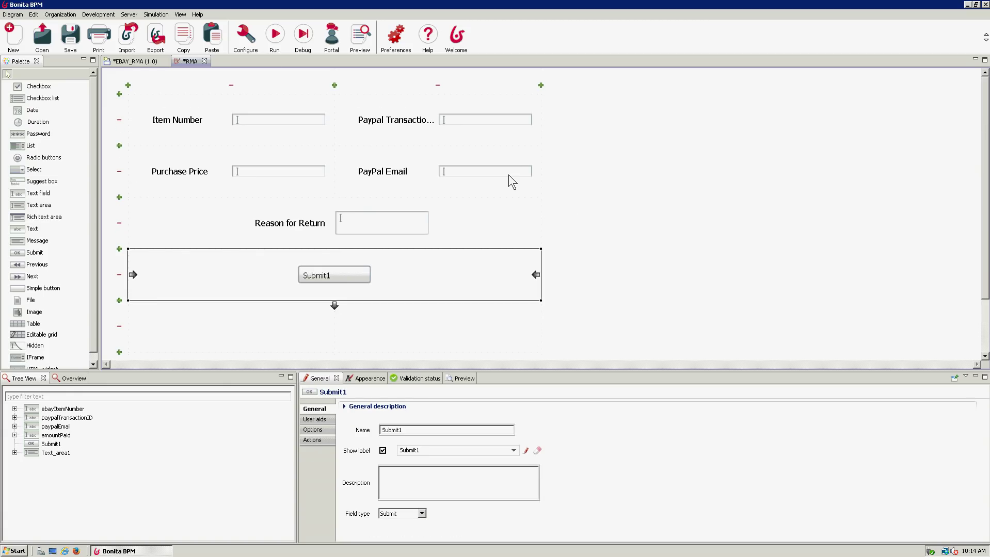
- Change the button label to 'Submit' and return to the EBAY_RMA diagram
{"action": "left_click", "coordinate": [335, 272]}
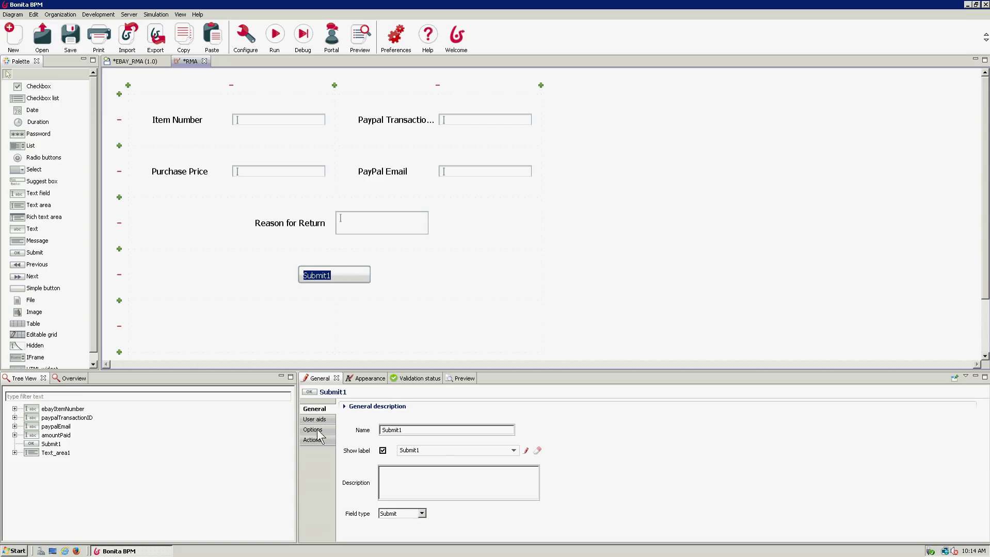
{"action": "left_click", "coordinate": [455, 451]}
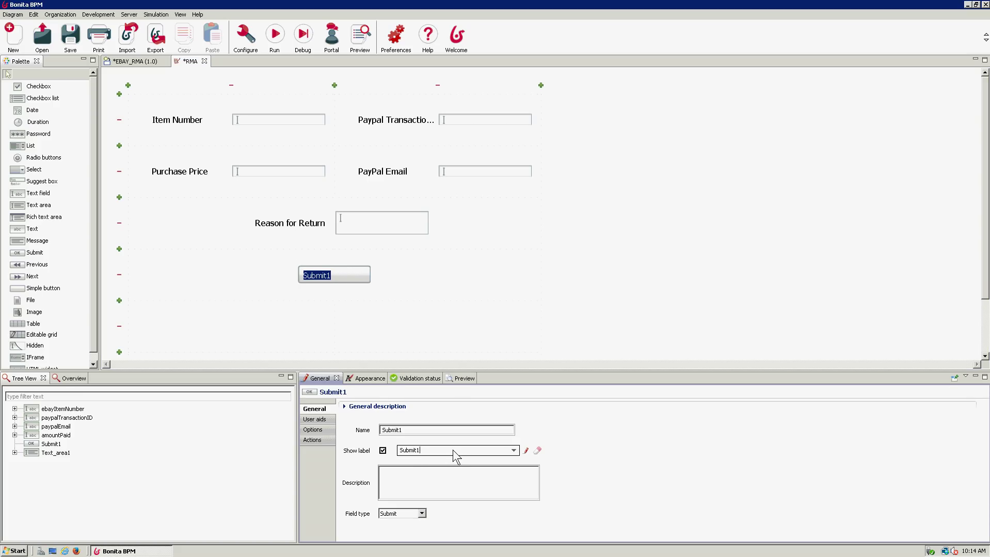
{"action": "key", "text": "BackSpace"}
{"action": "left_click", "coordinate": [387, 312]}
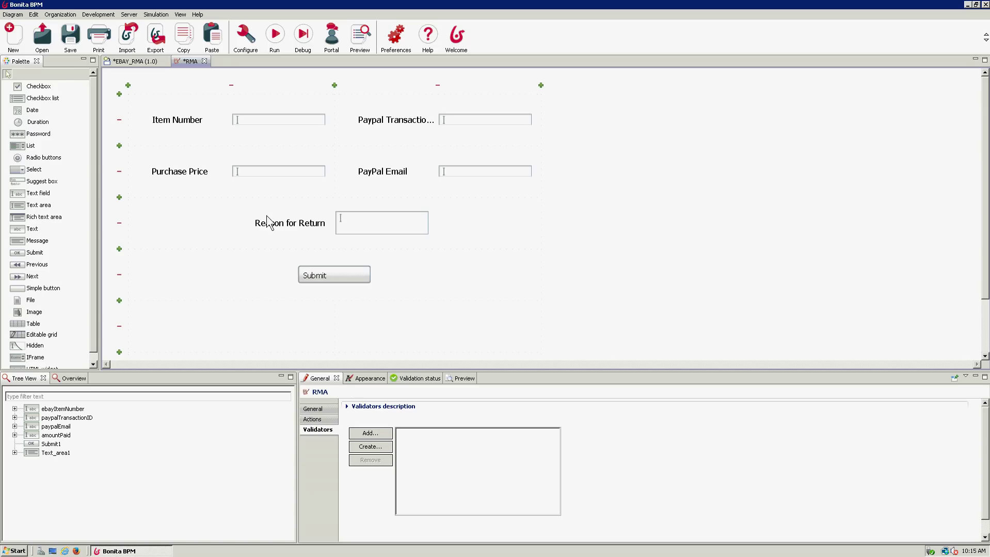
{"action": "left_click", "coordinate": [145, 64]}
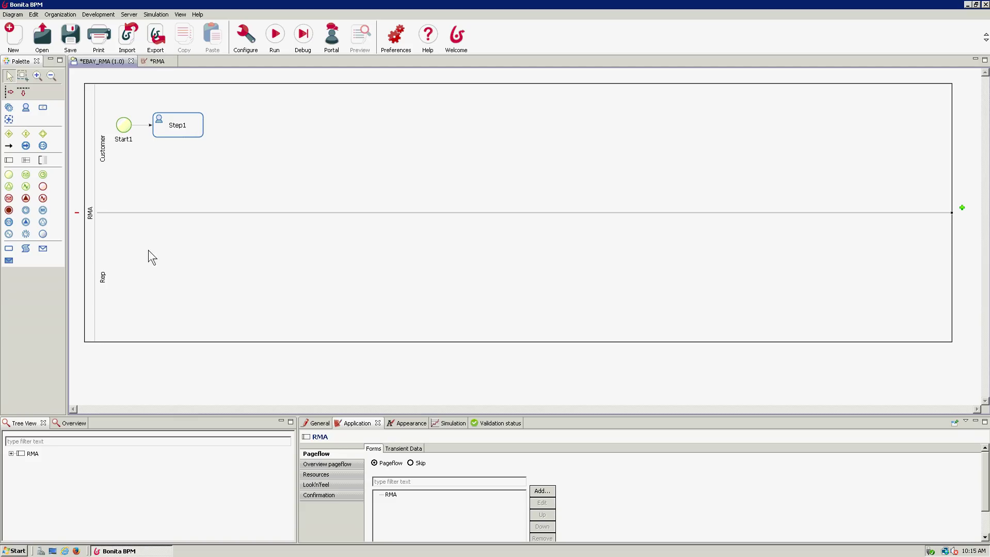
- Publish the ACME organization to the local portal via Organization > Publish
{"action": "left_click", "coordinate": [394, 495]}
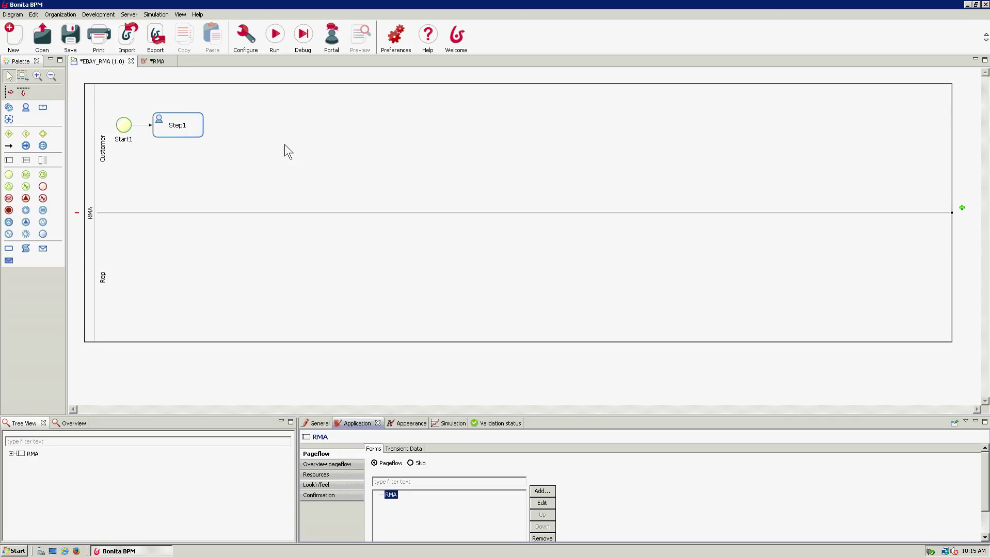
{"action": "left_click", "coordinate": [70, 15]}
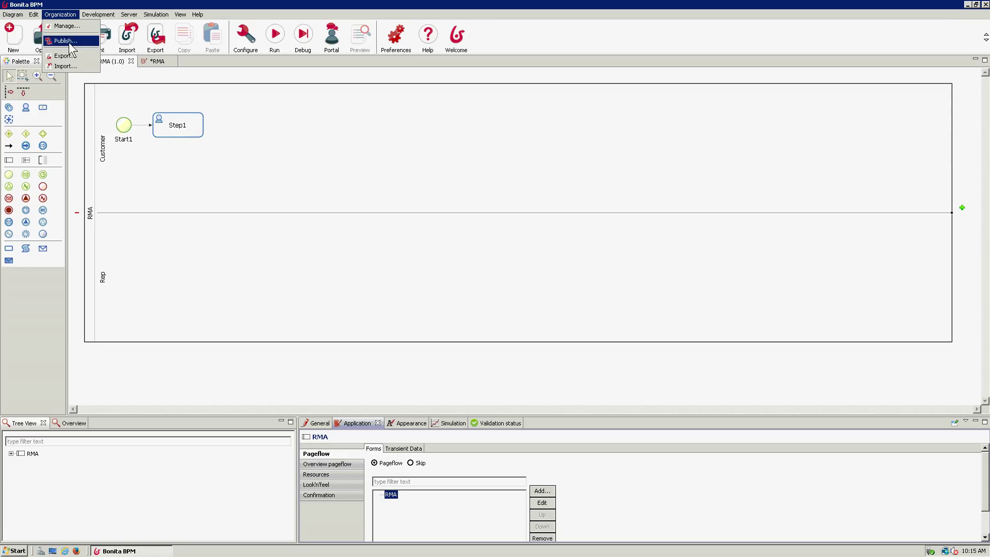
{"action": "left_click", "coordinate": [69, 42]}
{"action": "left_click", "coordinate": [466, 200]}
{"action": "left_click", "coordinate": [540, 330]}
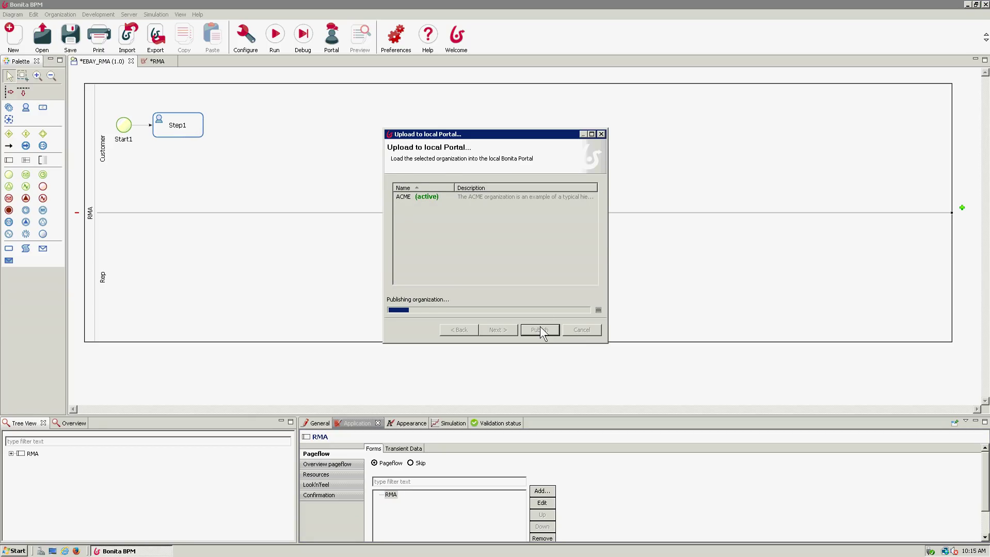
{"action": "left_click", "coordinate": [578, 244]}
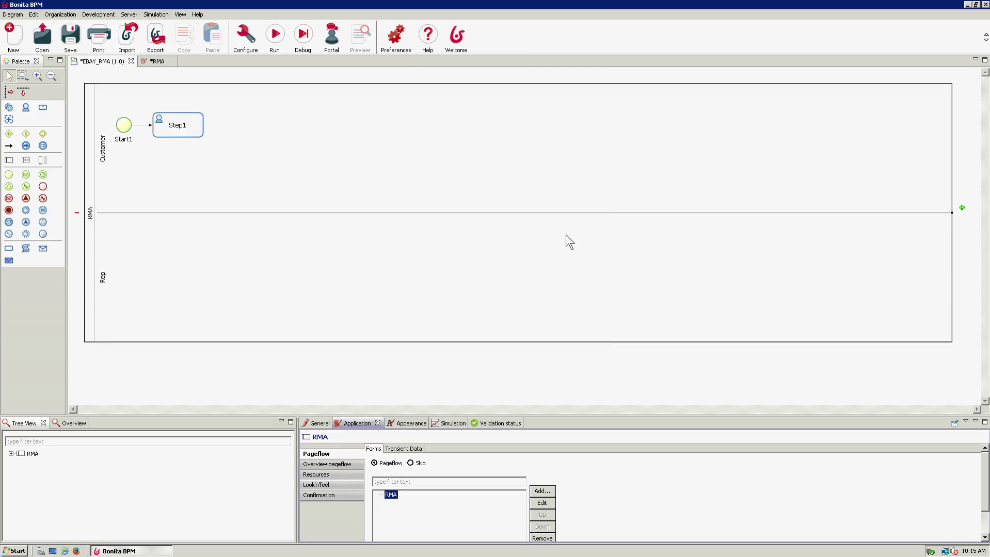
{"action": "left_click", "coordinate": [95, 16]}
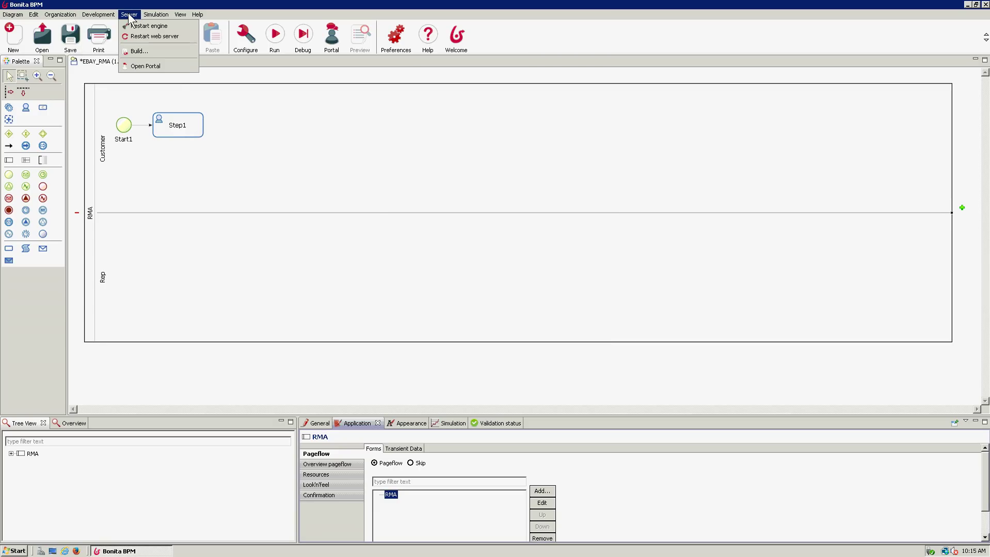
{"action": "left_click", "coordinate": [204, 28]}
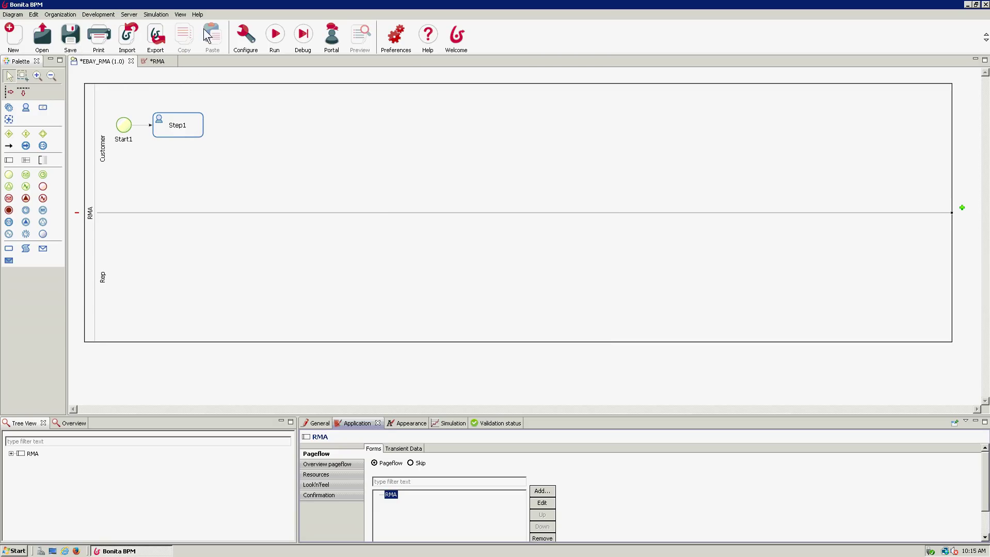
- In RMA's run configuration, map the Customer actor to the customer's user account
{"action": "left_click", "coordinate": [246, 41]}
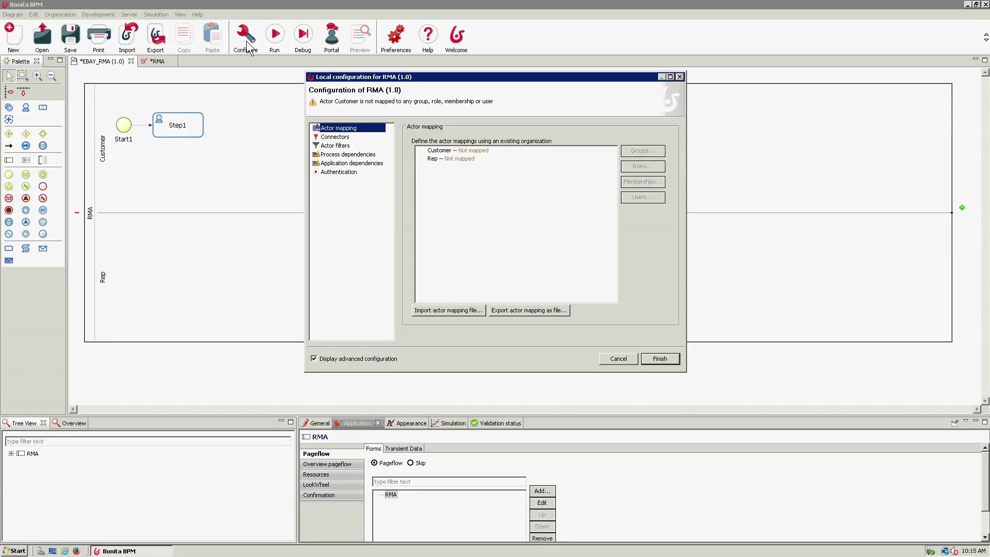
{"action": "left_click", "coordinate": [456, 152]}
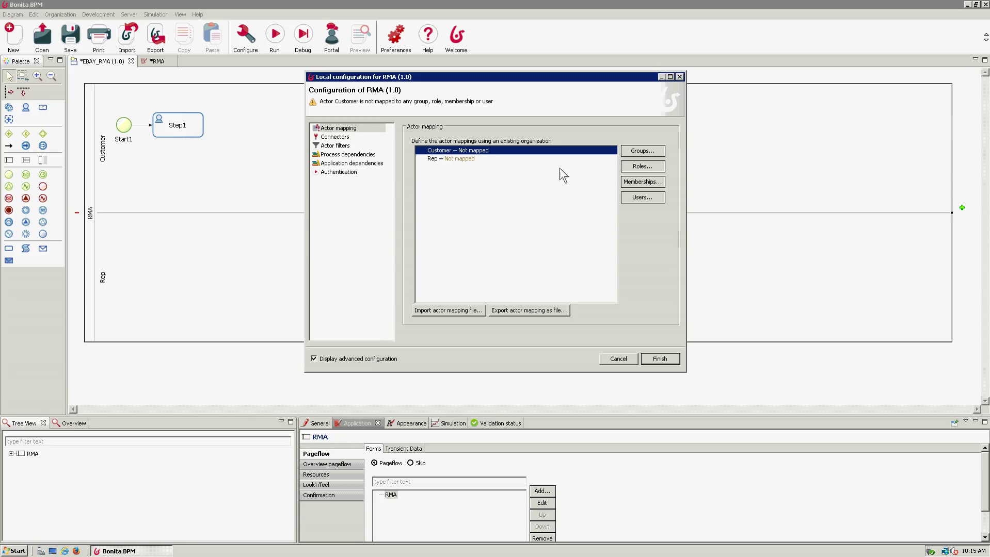
{"action": "left_click", "coordinate": [642, 197]}
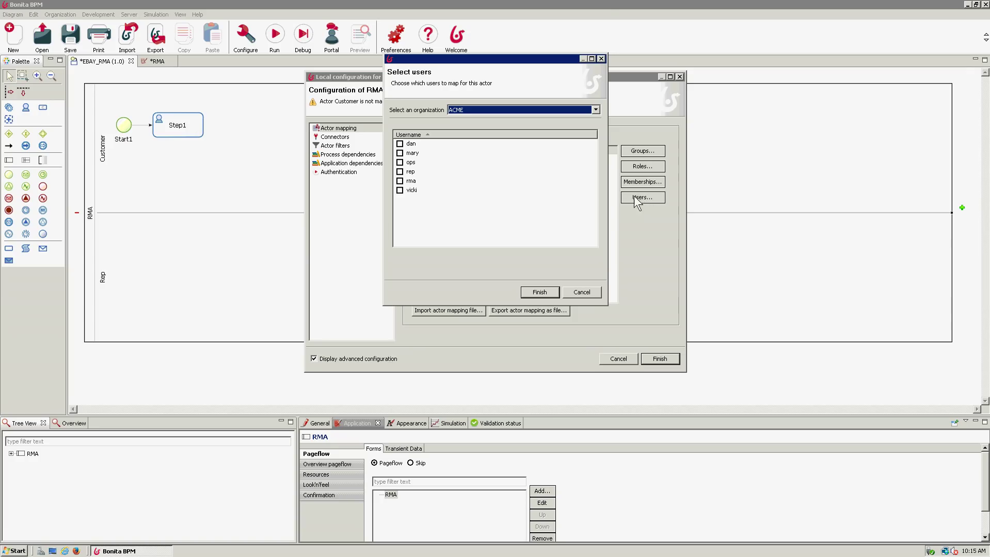
{"action": "left_click", "coordinate": [582, 292]}
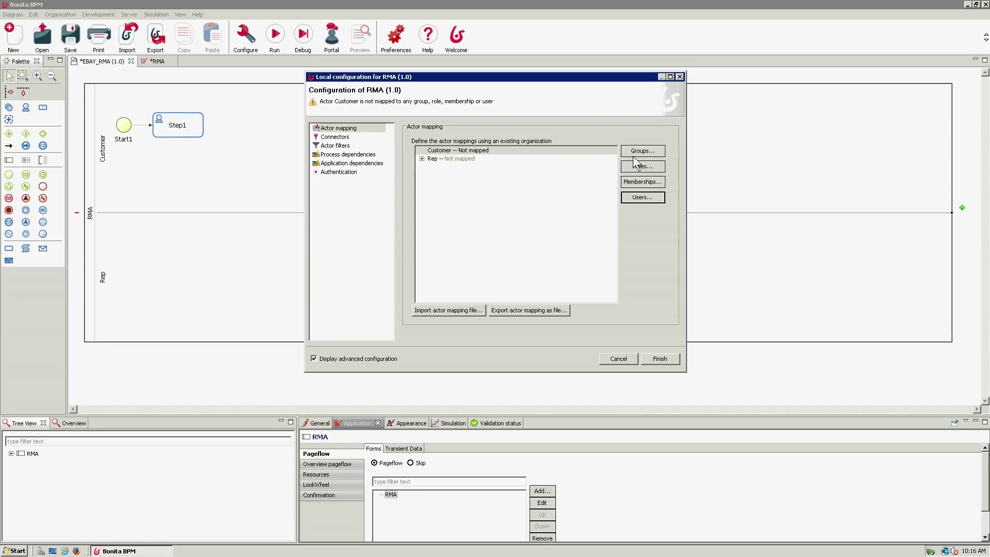
{"action": "left_click", "coordinate": [421, 159]}
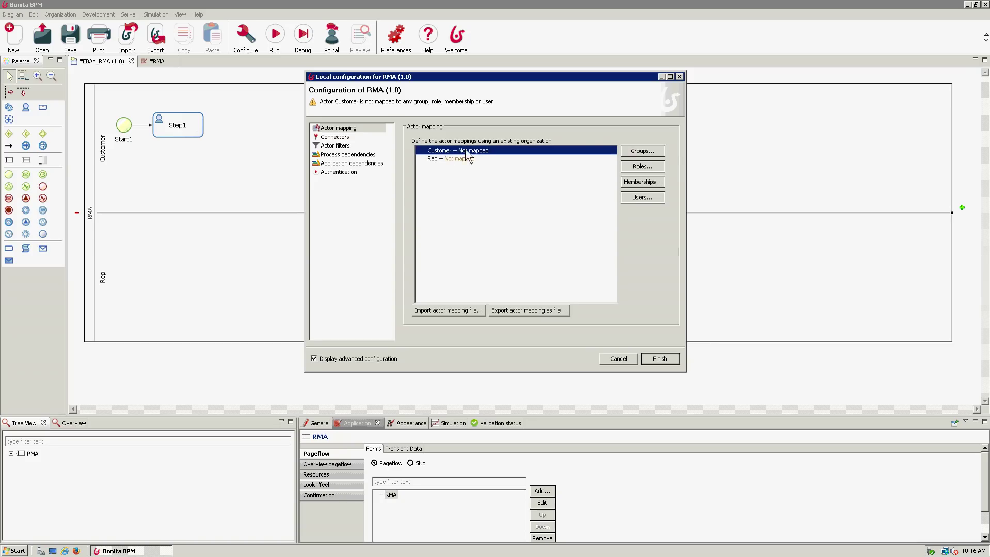
{"action": "left_click", "coordinate": [639, 199]}
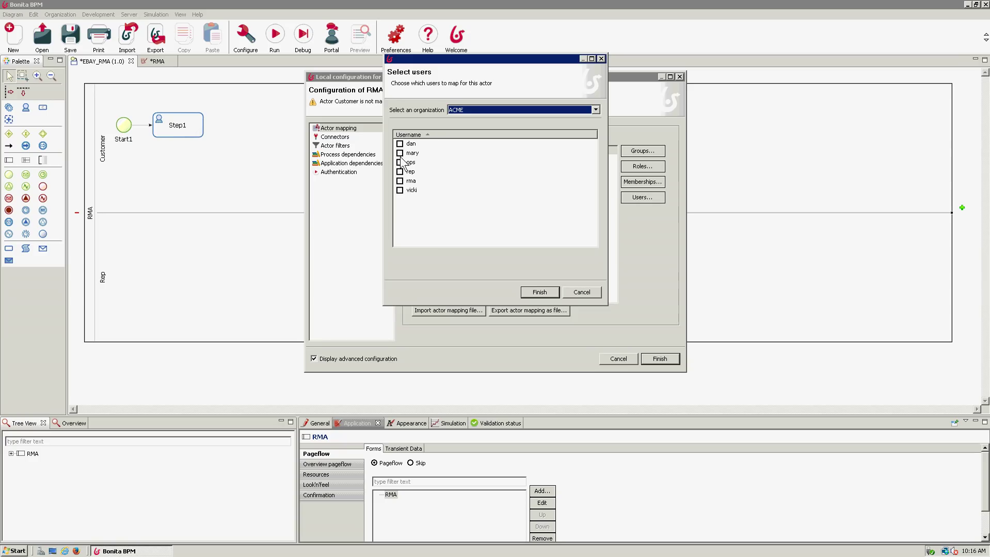
{"action": "left_click", "coordinate": [400, 180]}
{"action": "left_click", "coordinate": [539, 292]}
- Map the Rep actor to the rep user account
{"action": "left_click", "coordinate": [460, 178]}
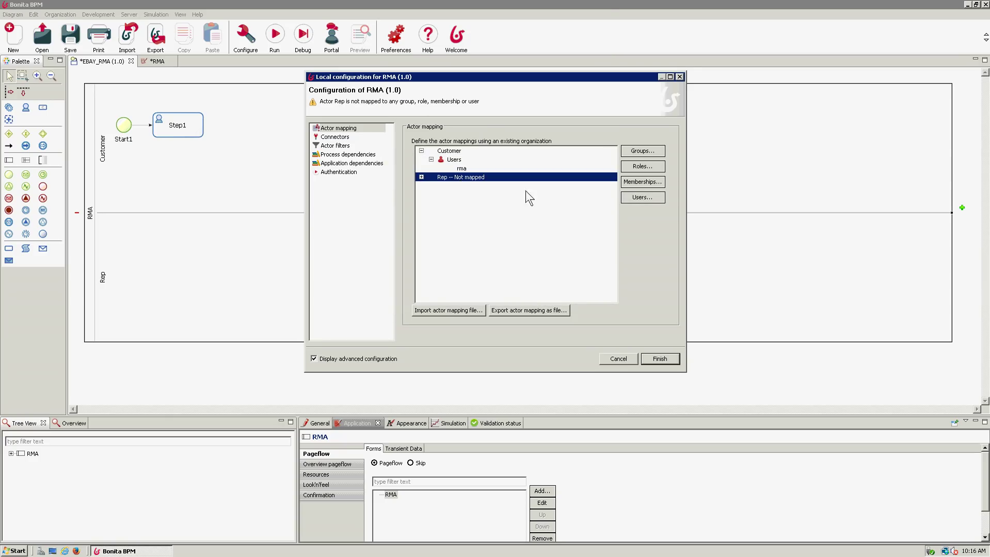
{"action": "left_click", "coordinate": [642, 198]}
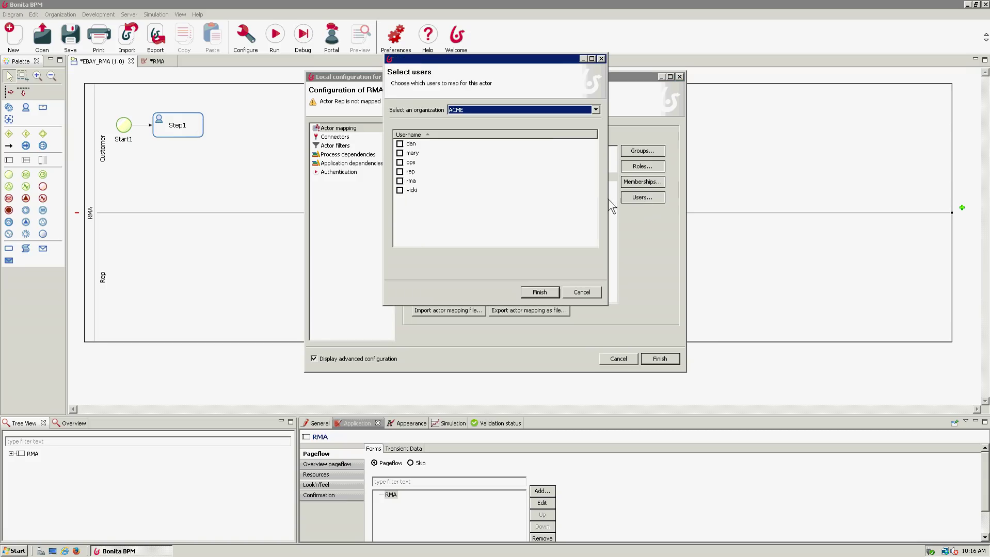
{"action": "left_click", "coordinate": [400, 171]}
{"action": "left_click", "coordinate": [539, 293]}
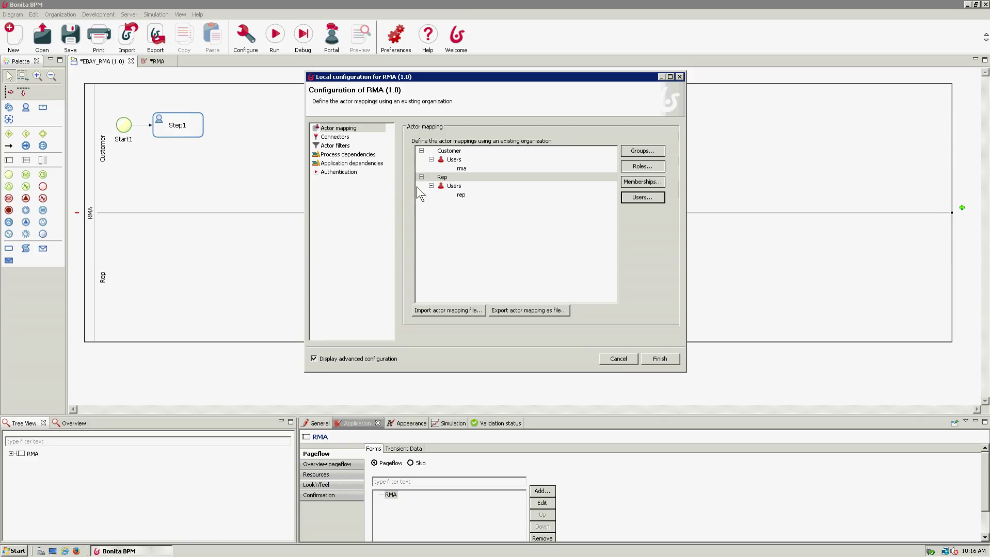
- Set the run login username to 'rma', leave the password unchanged, and save the configuration
{"action": "left_click", "coordinate": [347, 173]}
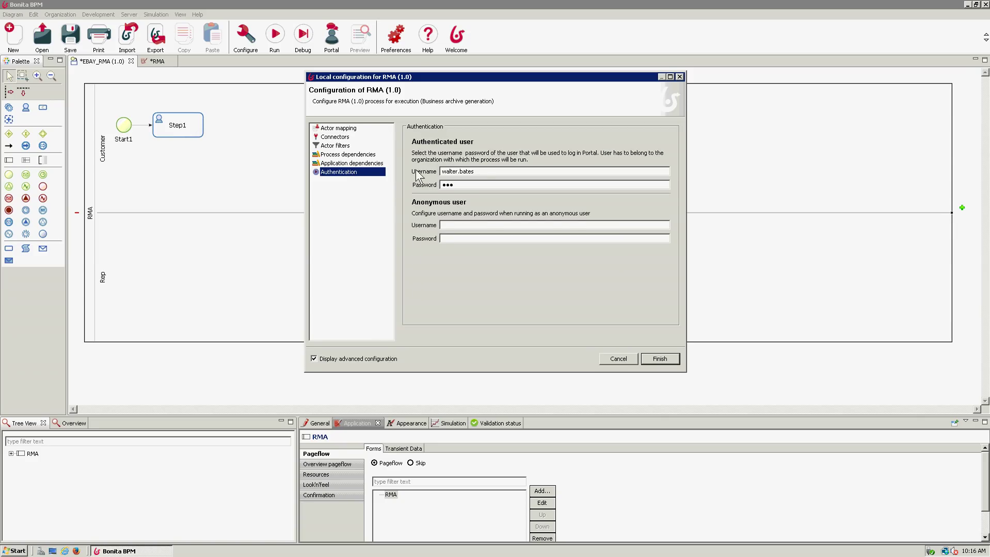
{"action": "key", "text": "Tab"}
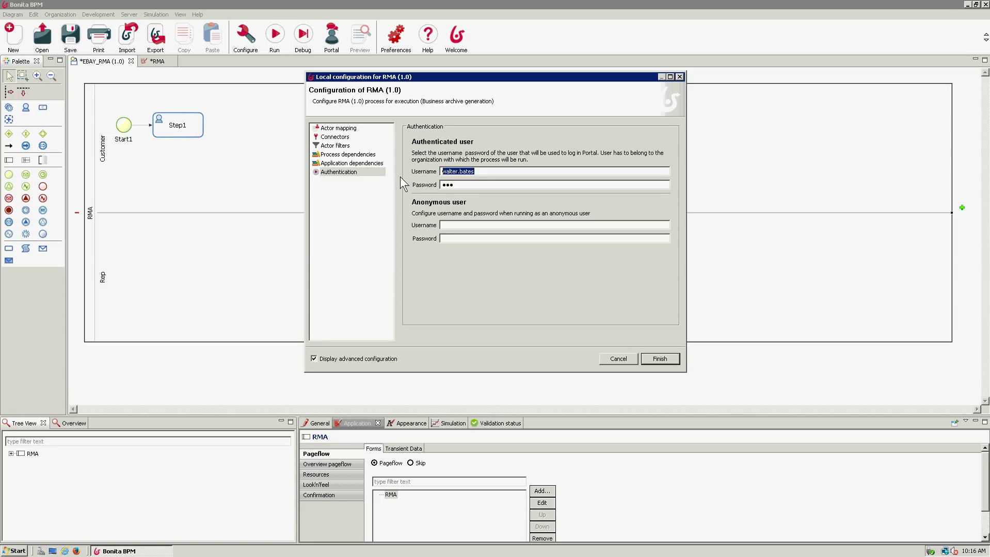
{"action": "type", "text": "rma"}
{"action": "key", "text": "Tab"}
{"action": "key", "text": "shift+Right"}
{"action": "key", "text": "shift+Right"}
{"action": "key", "text": "shift+Right"}
{"action": "key", "text": "Right"}
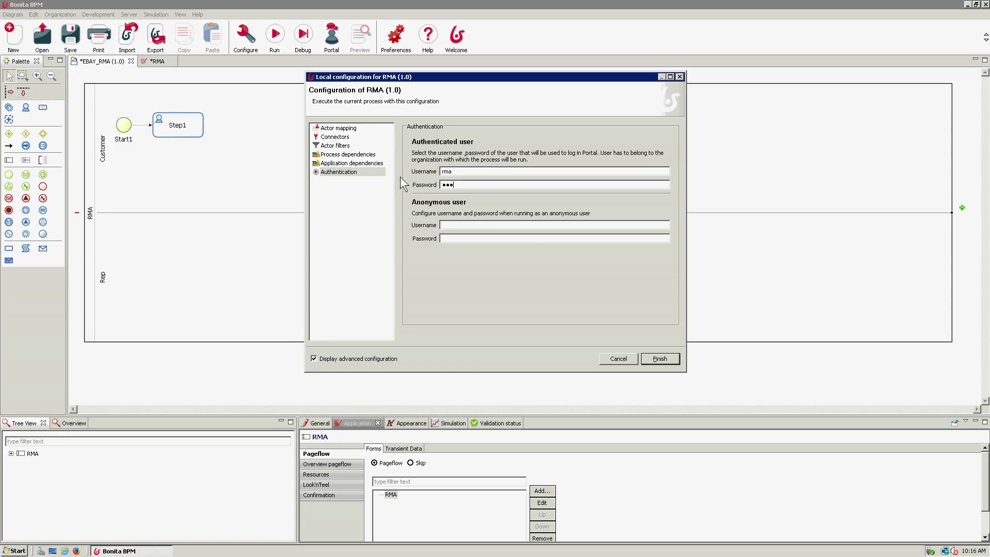
{"action": "left_click", "coordinate": [654, 361]}
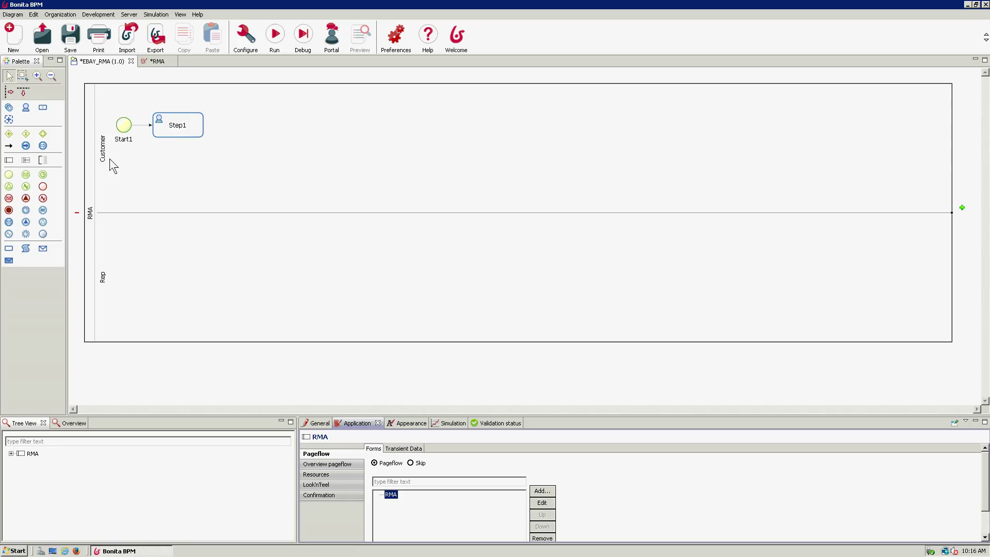
- Launch RMA in the portal and type several lines of placeholder text as the return reason
{"action": "left_click", "coordinate": [276, 40]}
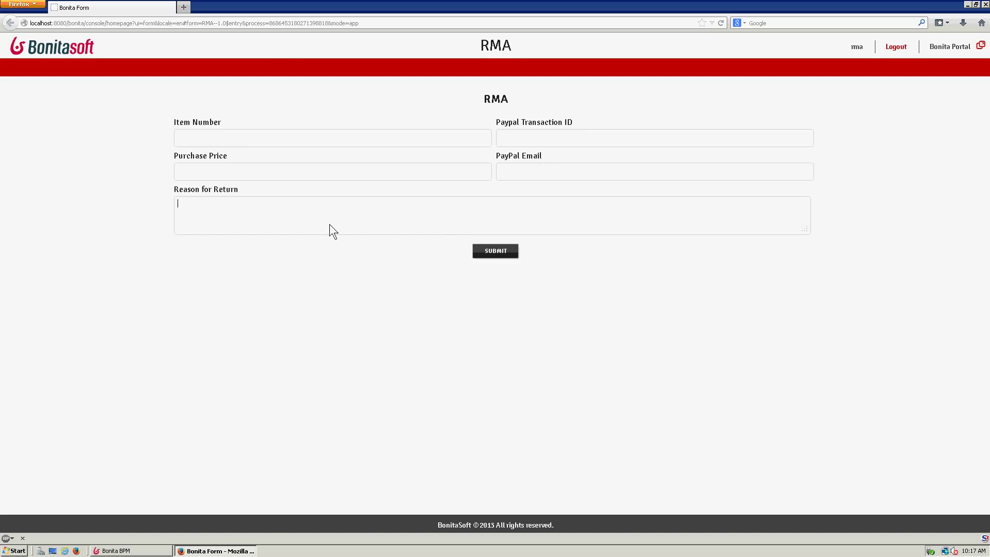
{"action": "type", "text": "asdfsadfasdf"}
{"action": "key", "text": "Return"}
{"action": "type", "text": "asdfsadf"}
{"action": "key", "text": "Return"}
{"action": "key", "text": "Return"}
{"action": "type", "text": "asdf"}
{"action": "key", "text": "Return"}
{"action": "key", "text": "Return"}
{"action": "key", "text": "Return"}
{"action": "type", "text": "asdfsadfsadf"}
{"action": "key", "text": "Return"}
{"action": "key", "text": "Return"}
{"action": "key", "text": "Return"}
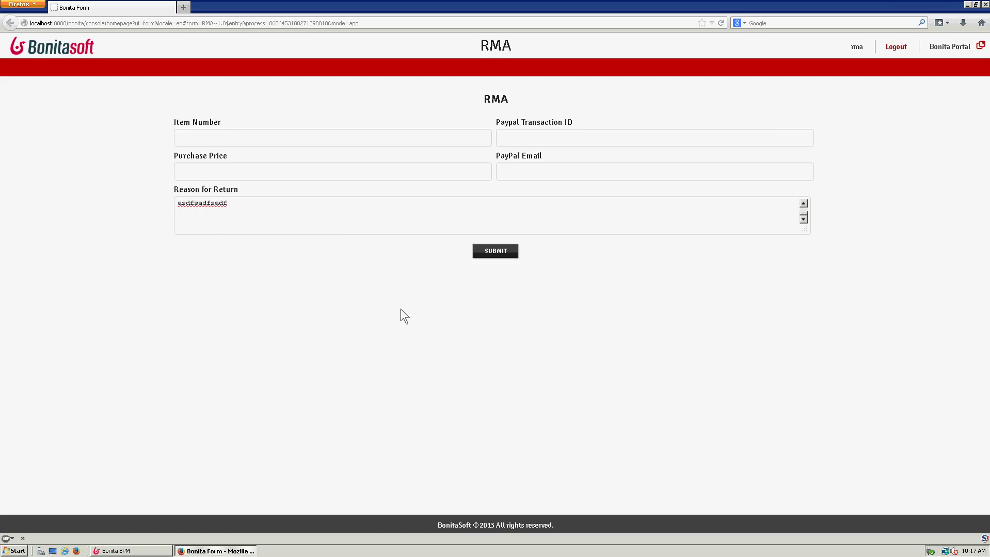
- Enter Item Number 345345345, Purchase Price 40.50 and a placeholder PayPal email, then submit
{"action": "left_click", "coordinate": [247, 133]}
{"action": "type", "text": "345345345"}
{"action": "left_click", "coordinate": [390, 173]}
{"action": "type", "text": "40.50"}
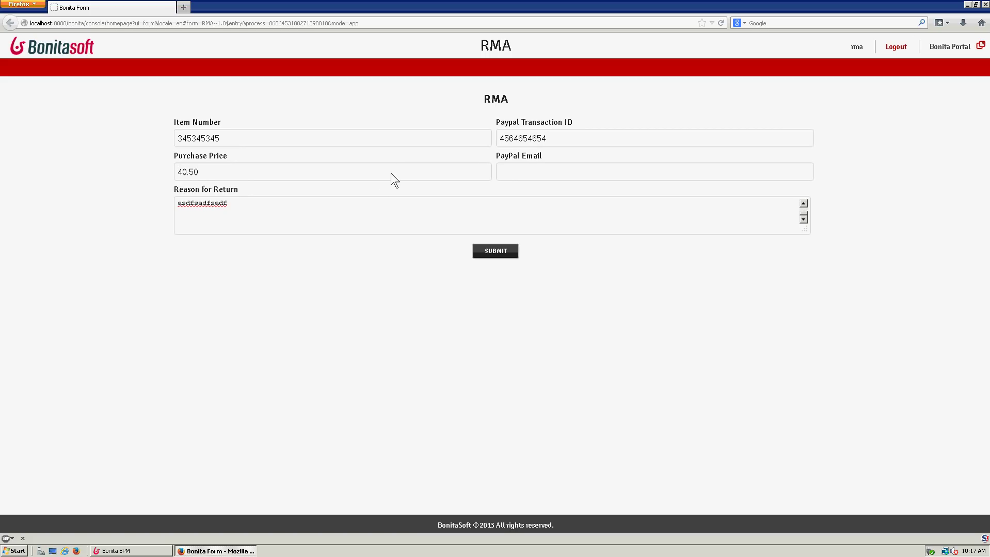
{"action": "key", "text": "Tab"}
{"action": "type", "text": "asdf@asdf.com"}
{"action": "left_click", "coordinate": [504, 253]}
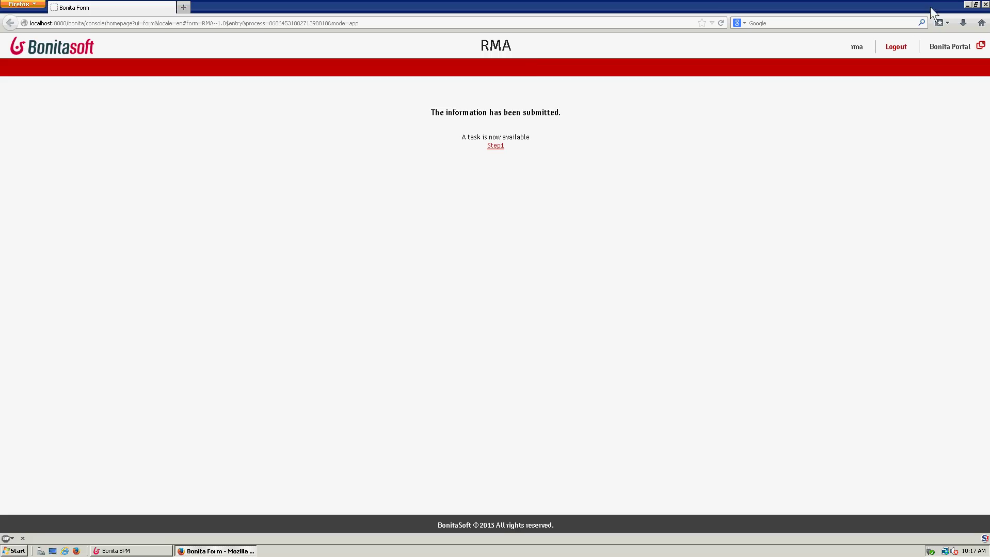
- Close the browser and move Step1 down into the Rep lane
{"action": "left_click", "coordinate": [986, 5]}
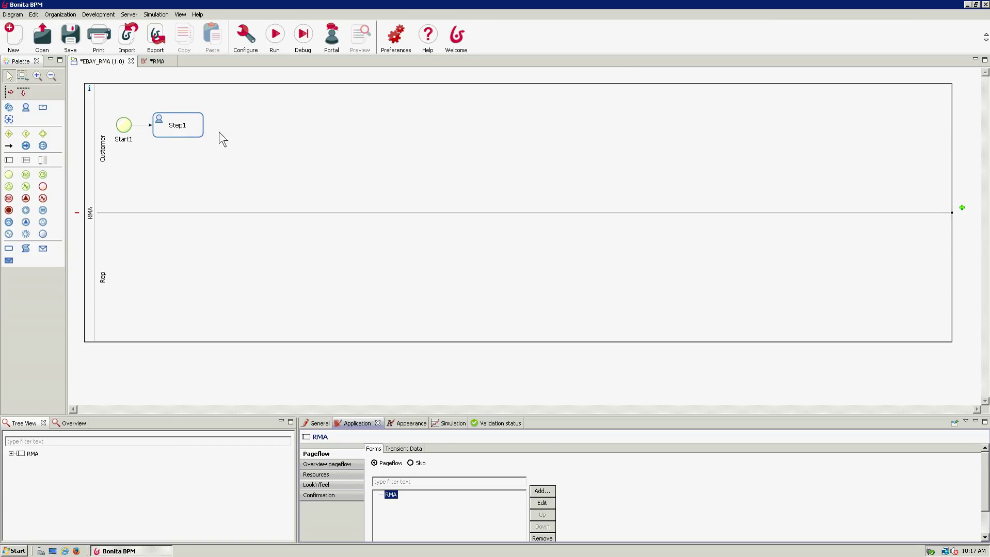
{"action": "left_click", "coordinate": [194, 133]}
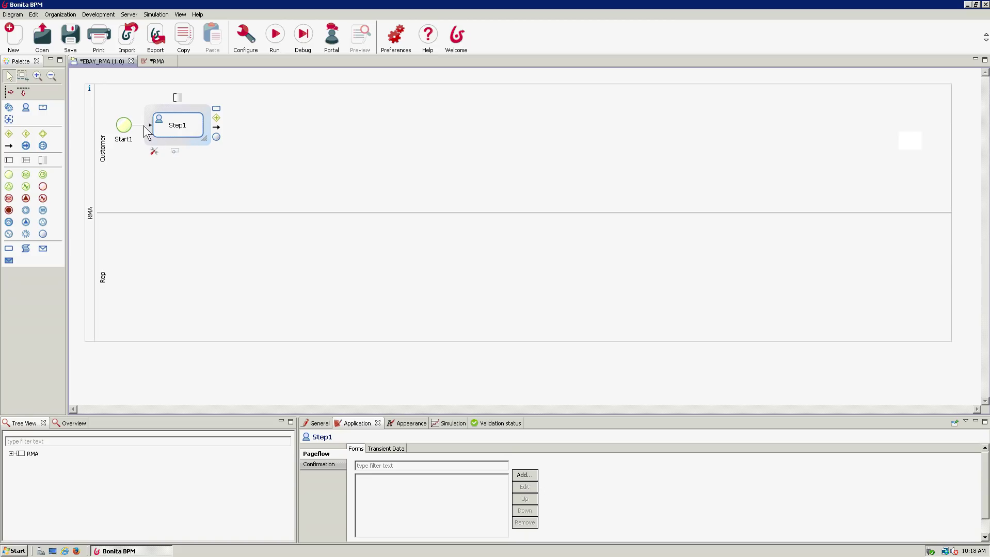
{"action": "left_click_drag", "start_coordinate": [189, 130], "coordinate": [191, 272]}
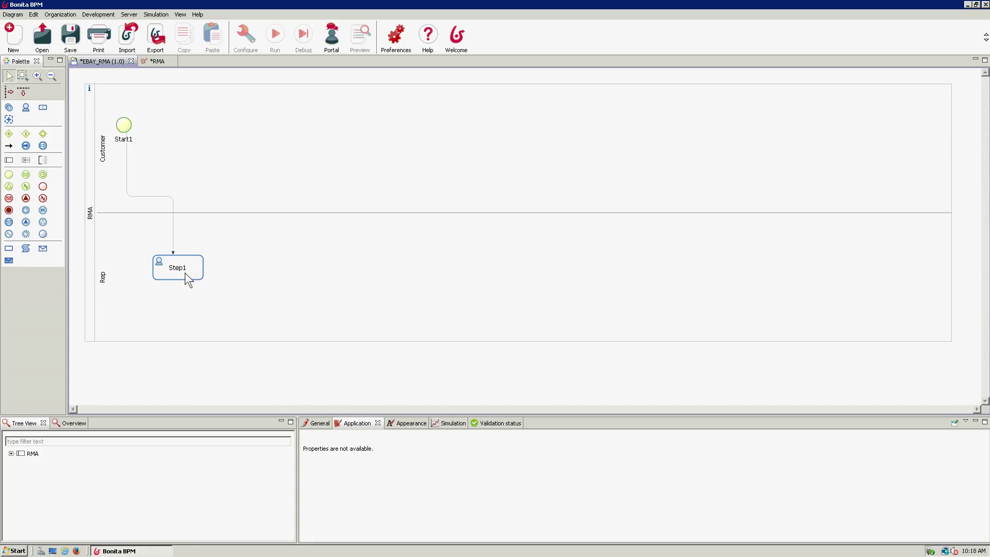
- Add a Step1 form with all five data fields, then try a run and decline on validation errors
{"action": "left_click", "coordinate": [185, 273]}
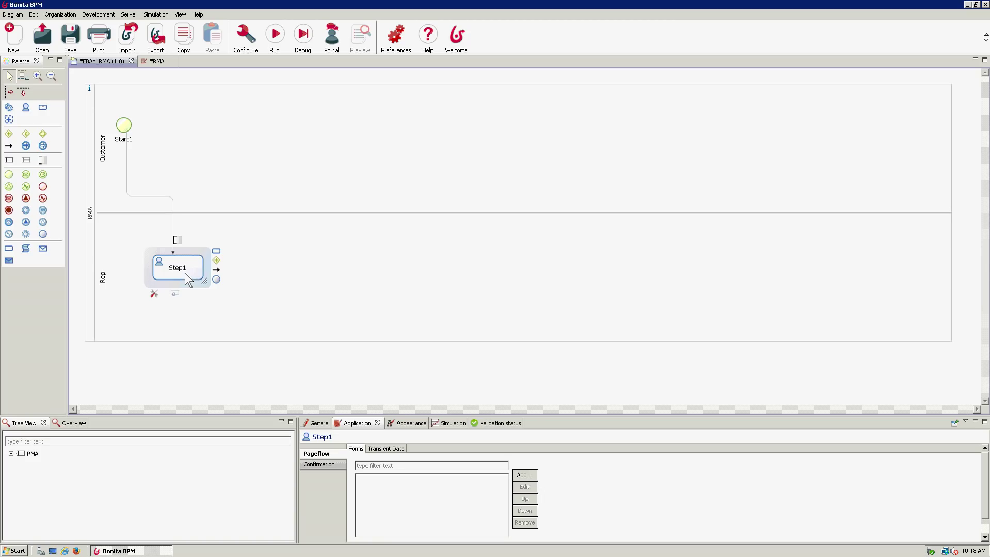
{"action": "left_click", "coordinate": [524, 475]}
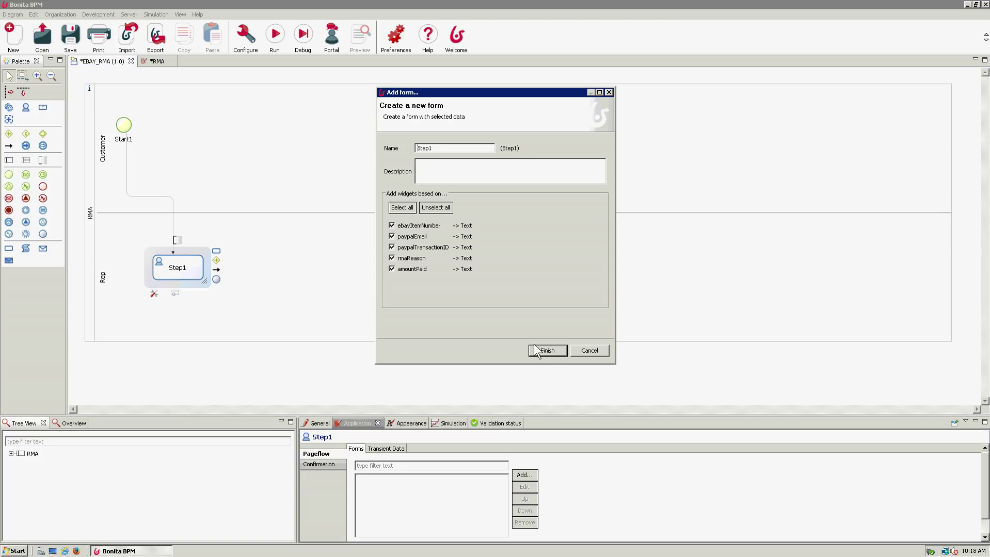
{"action": "left_click", "coordinate": [546, 351]}
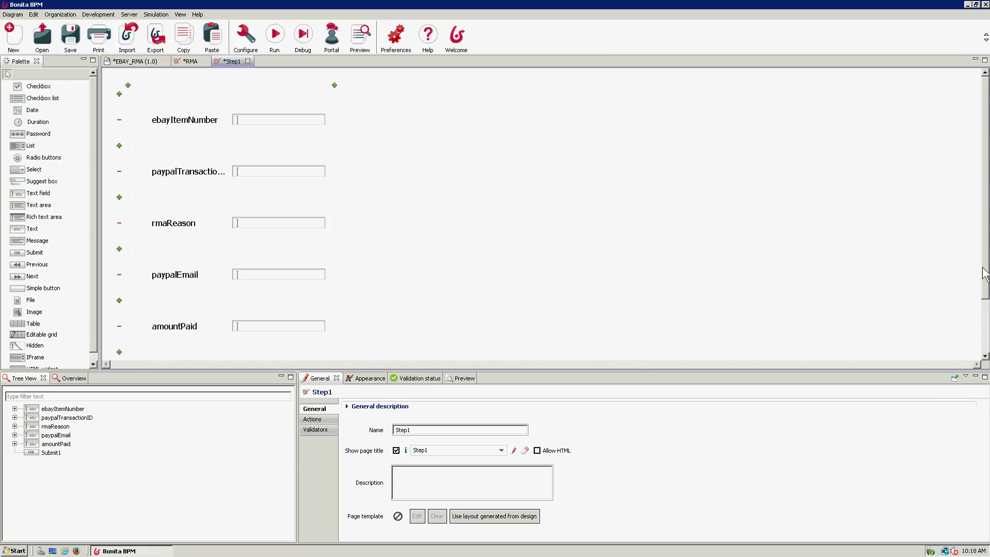
{"action": "scroll", "coordinate": [984, 271], "scroll_direction": "down", "scroll_amount": 3}
{"action": "scroll", "coordinate": [975, 261], "scroll_direction": "up", "scroll_amount": 3}
{"action": "left_click", "coordinate": [276, 38]}
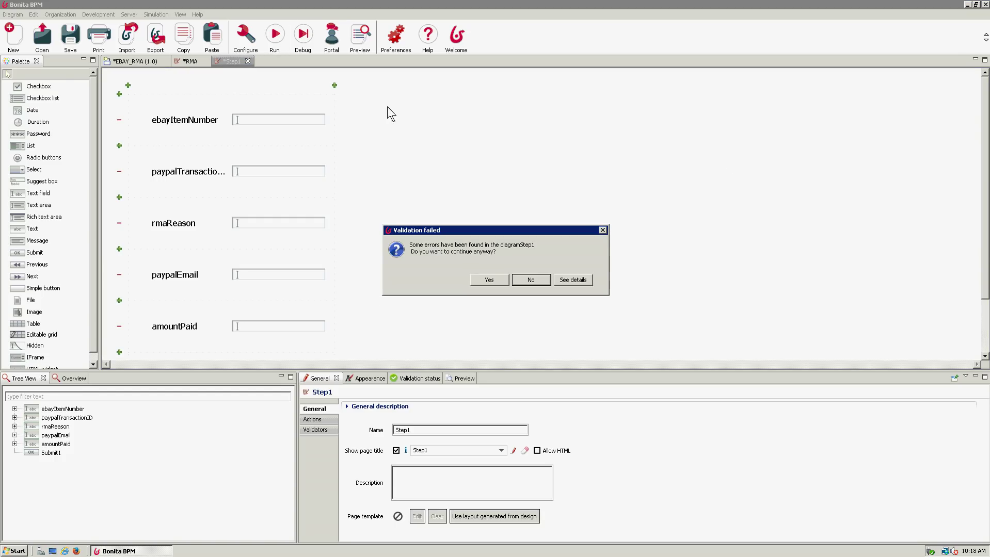
{"action": "left_click", "coordinate": [564, 281]}
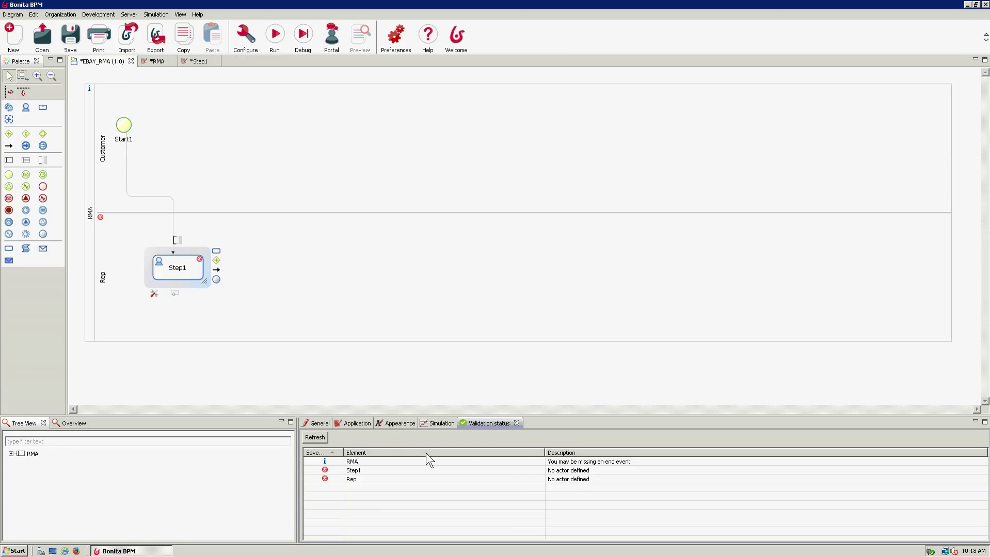
- Review the Step1 and Rep lane validation errors and assign the Rep actor to the Rep lane
{"action": "left_click", "coordinate": [571, 473]}
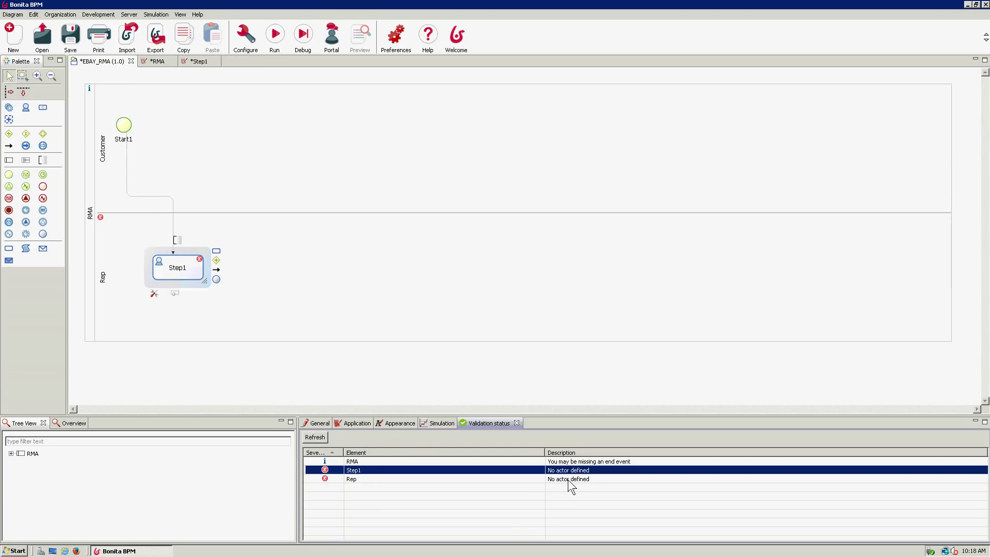
{"action": "left_click", "coordinate": [568, 481]}
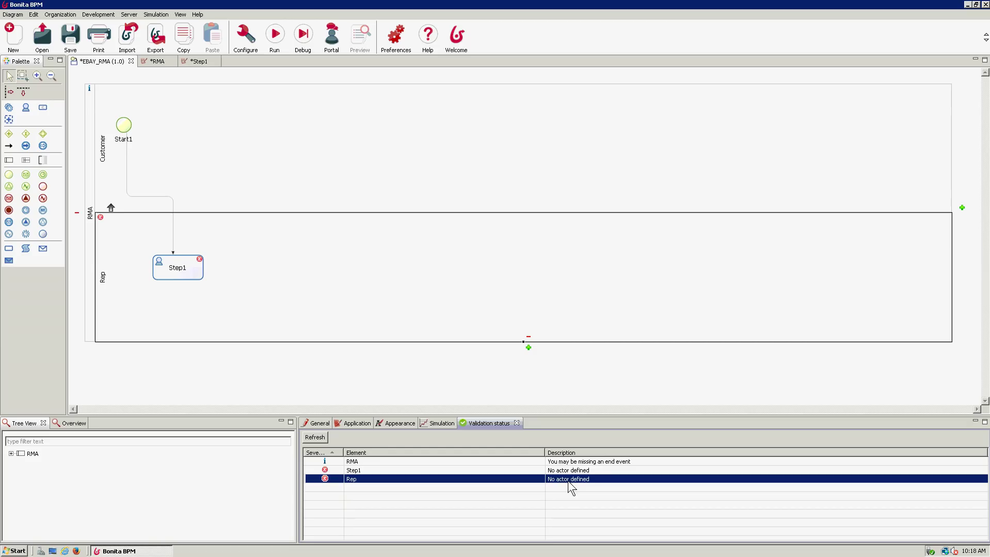
{"action": "left_click", "coordinate": [96, 260]}
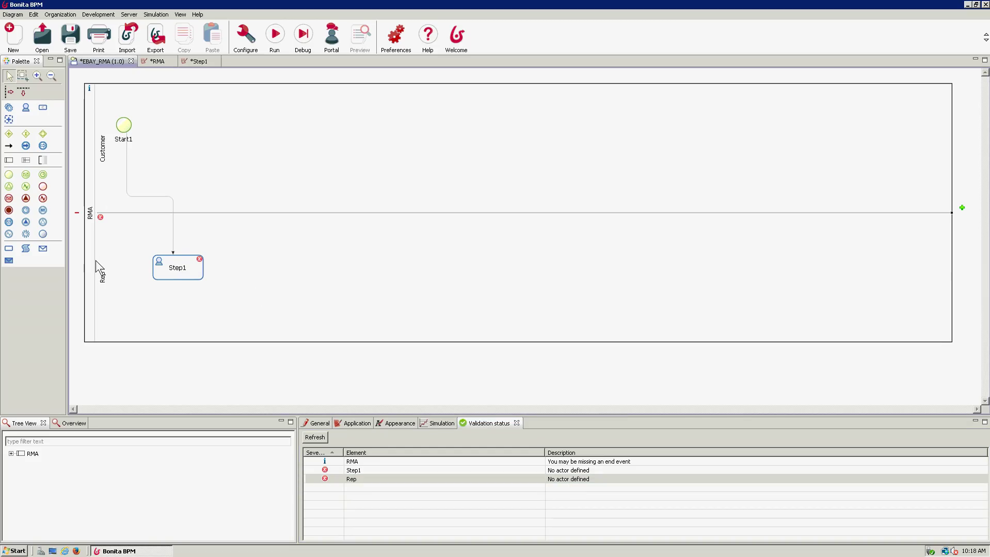
{"action": "left_click", "coordinate": [357, 256]}
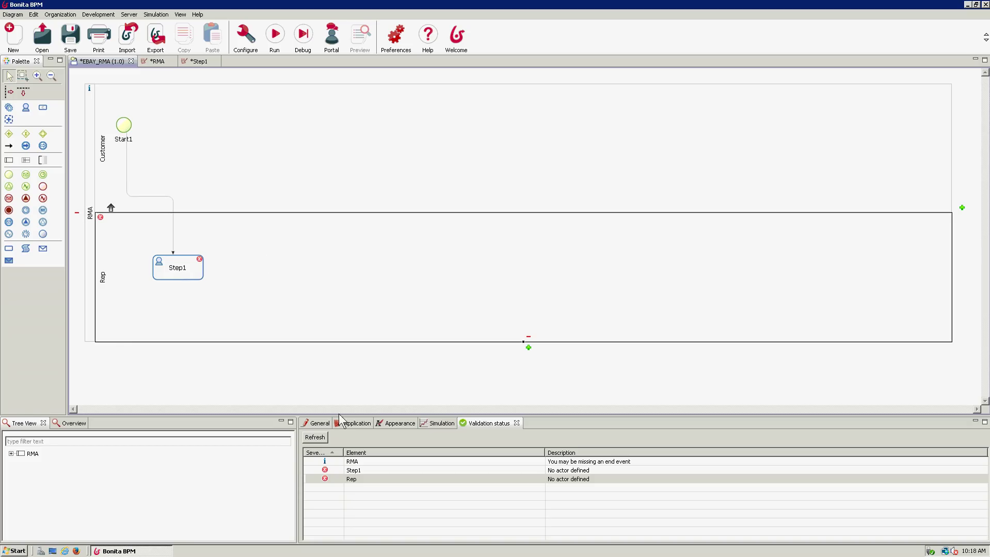
{"action": "left_click", "coordinate": [319, 423]}
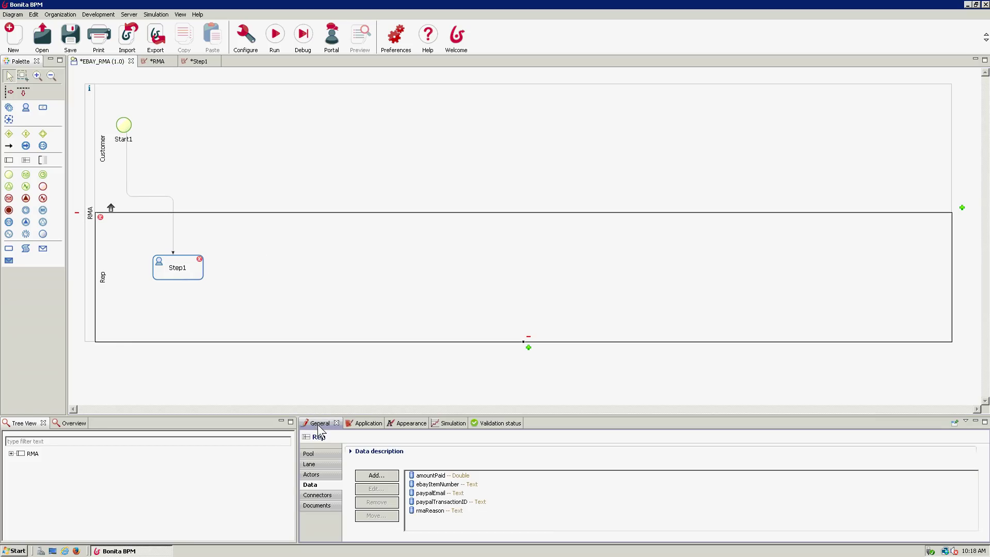
{"action": "left_click", "coordinate": [330, 482]}
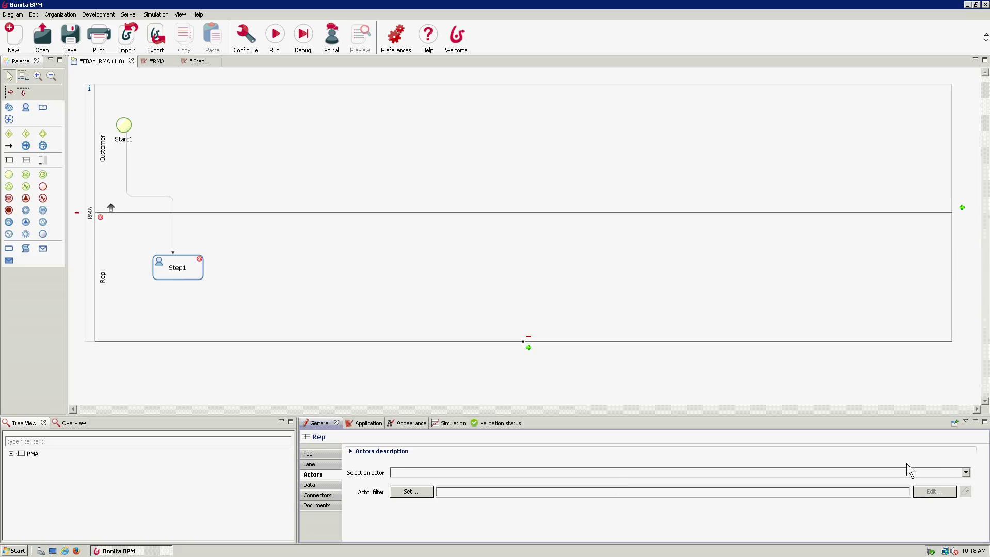
{"action": "left_click", "coordinate": [965, 473]}
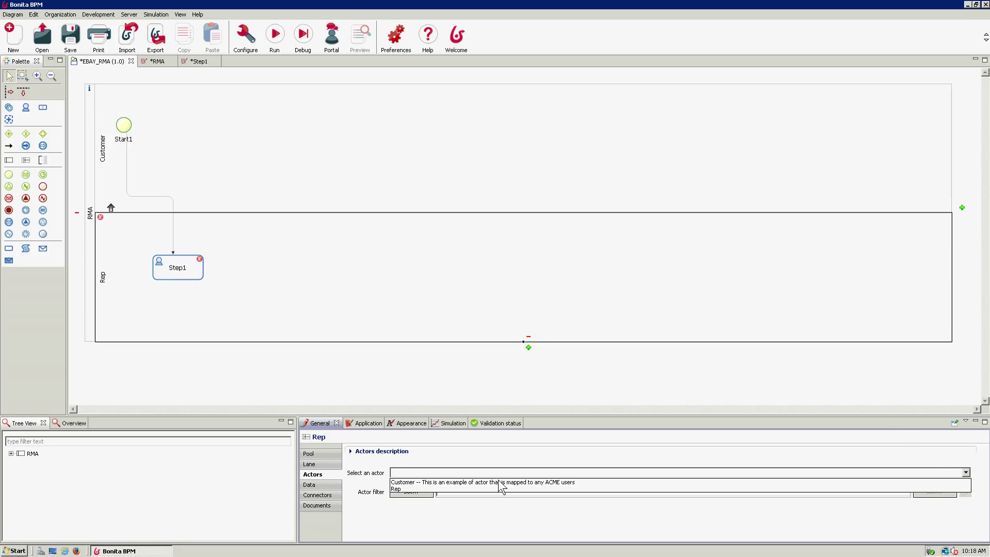
{"action": "left_click", "coordinate": [484, 488]}
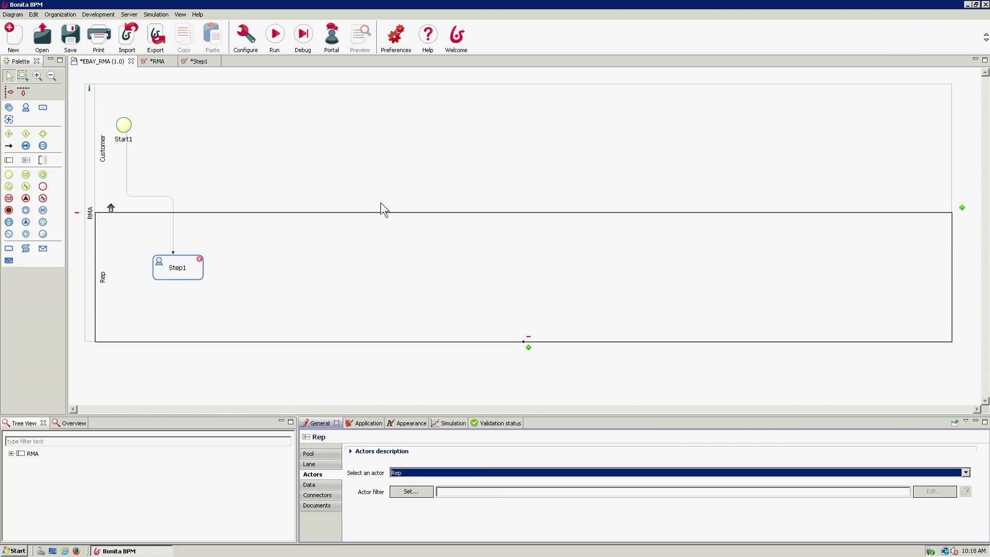
- Check the Customer lane's actor, reselect the Rep lane, and run the RMA process
{"action": "left_click", "coordinate": [367, 173]}
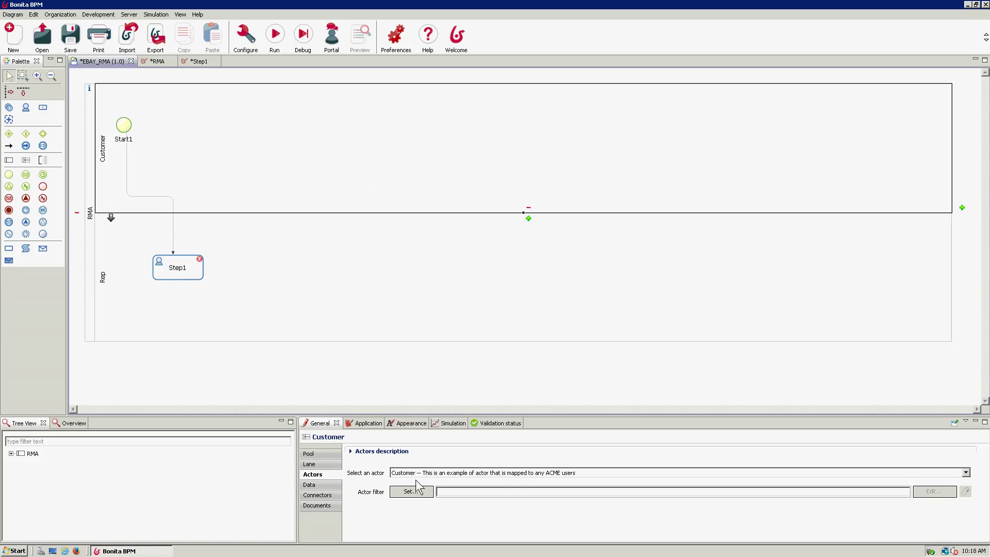
{"action": "left_click", "coordinate": [347, 292]}
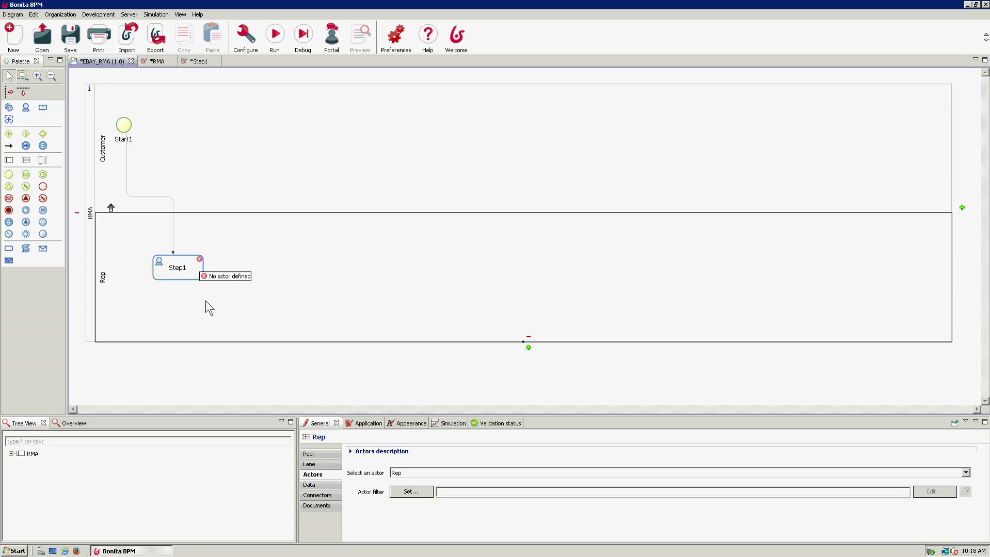
{"action": "left_click", "coordinate": [211, 357]}
{"action": "mouse_move", "coordinate": [200, 261]}
{"action": "left_click", "coordinate": [226, 315]}
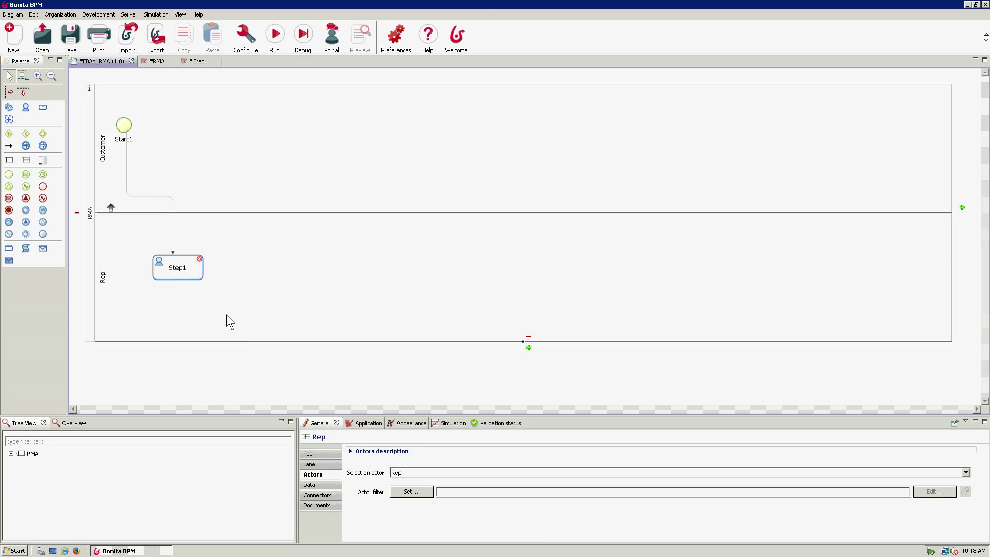
{"action": "left_click", "coordinate": [274, 37]}
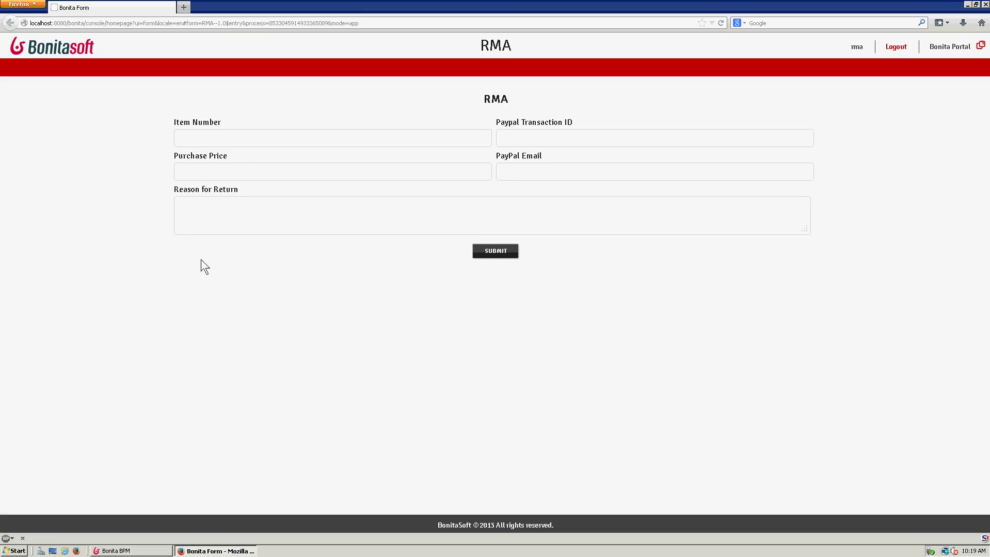
- Enter 9999 for Item Number, Transaction ID and Purchase Price, 99999999 for PayPal Email, submit, and log out
{"action": "left_click", "coordinate": [260, 143]}
{"action": "type", "text": "9999"}
{"action": "key", "text": "Tab"}
{"action": "type", "text": "9999"}
{"action": "key", "text": "Tab"}
{"action": "type", "text": "9999"}
{"action": "key", "text": "Tab"}
{"action": "type", "text": "99999999"}
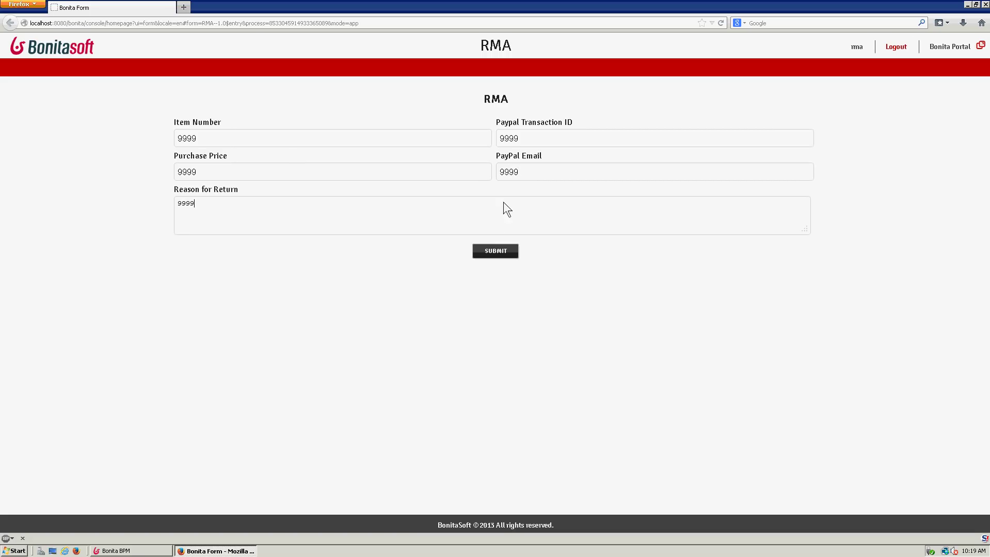
{"action": "left_click", "coordinate": [512, 252]}
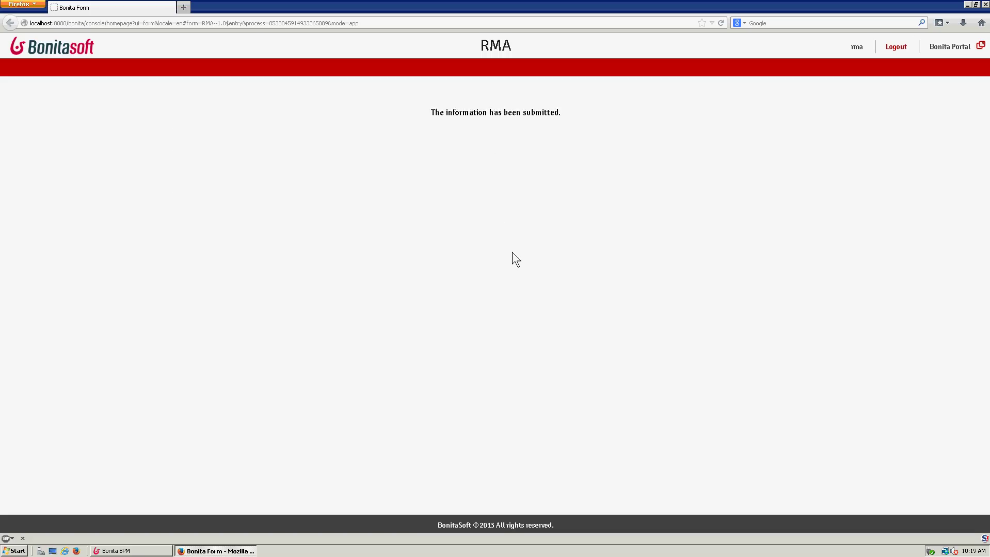
{"action": "left_click", "coordinate": [903, 49]}
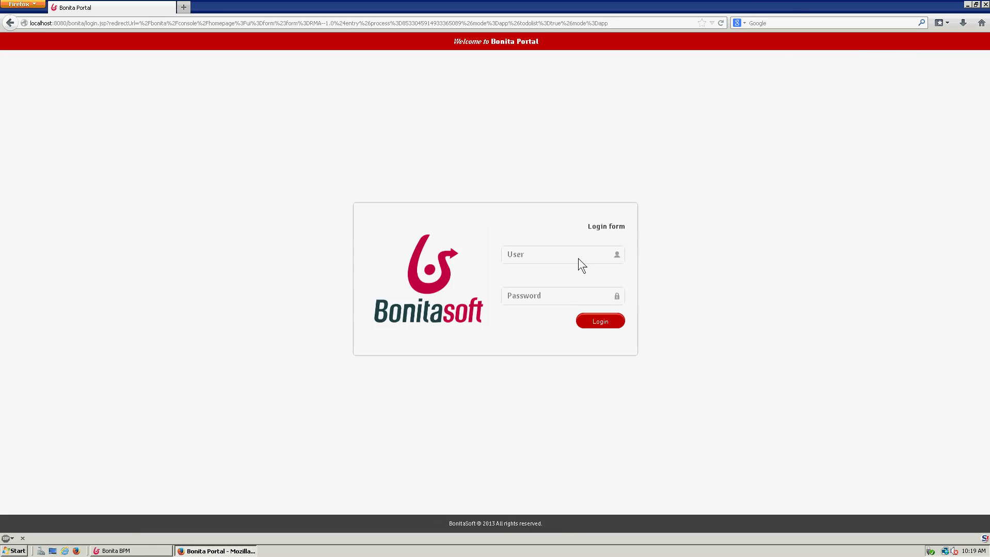
- Sign in as the rep user, dismiss the save-password prompt, and open the Bonita Portal home page
{"action": "type", "text": "repbpm"}
{"action": "left_click", "coordinate": [591, 325]}
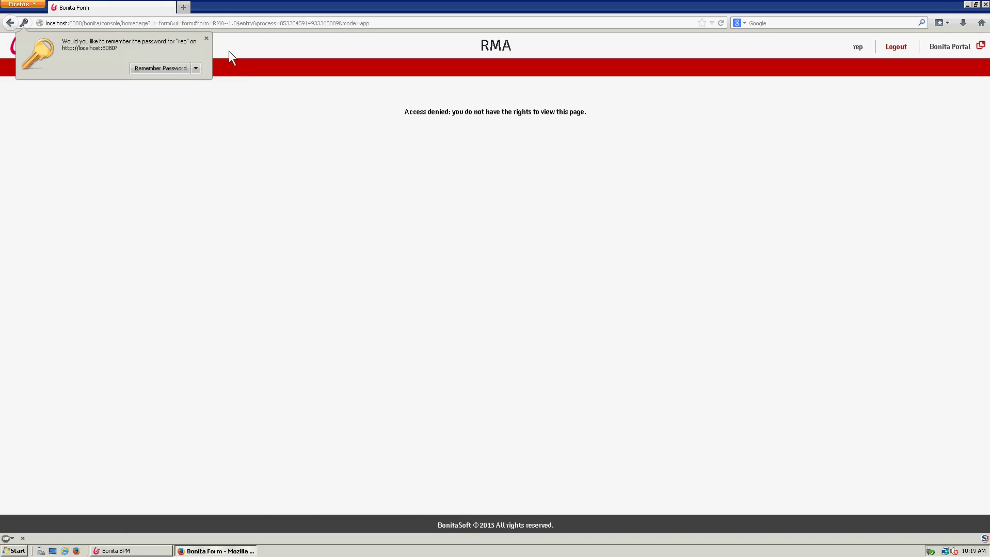
{"action": "left_click", "coordinate": [206, 37]}
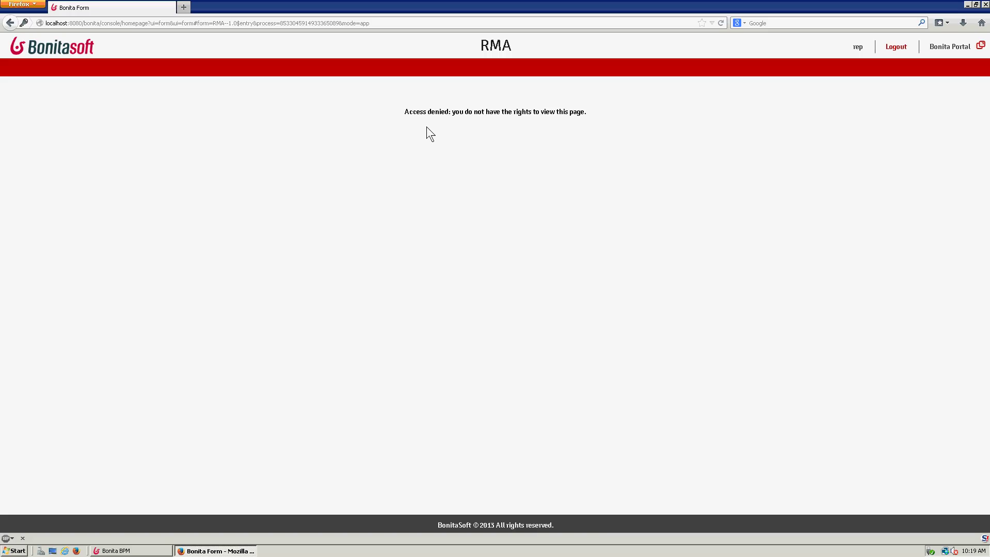
{"action": "left_click", "coordinate": [938, 48]}
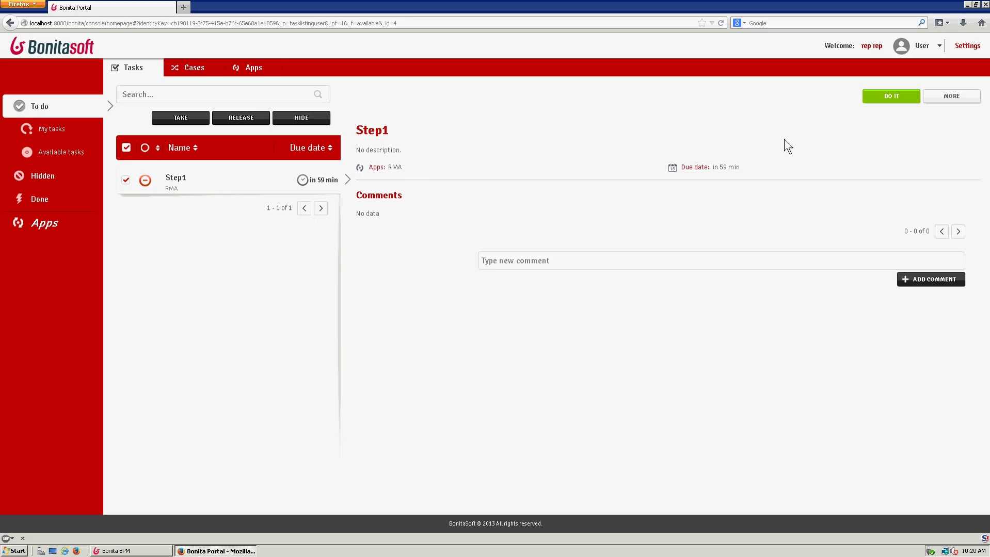
- Open the Step1 task from the To do list to view the submitted data, then close the browser
{"action": "left_click", "coordinate": [407, 25]}
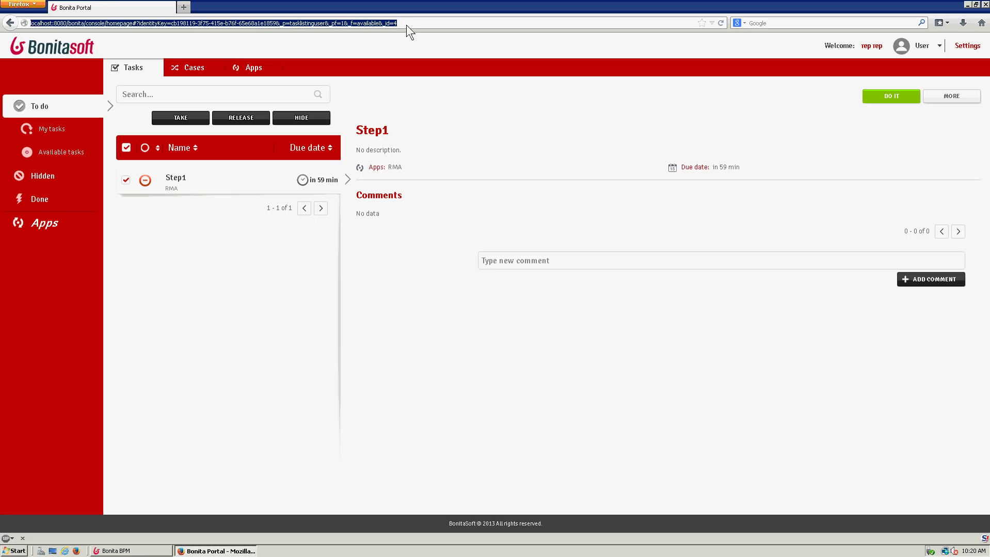
{"action": "left_click", "coordinate": [150, 551]}
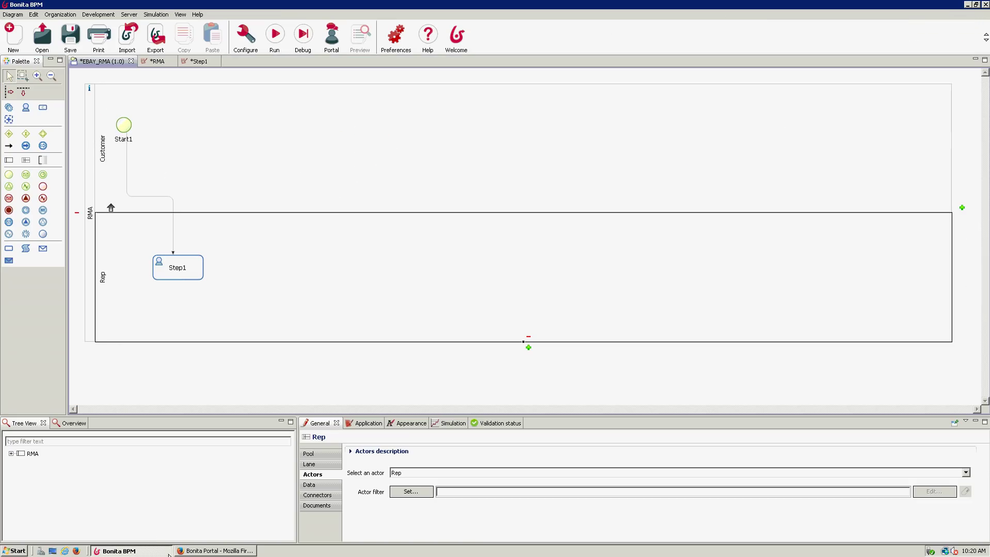
{"action": "left_click", "coordinate": [217, 551]}
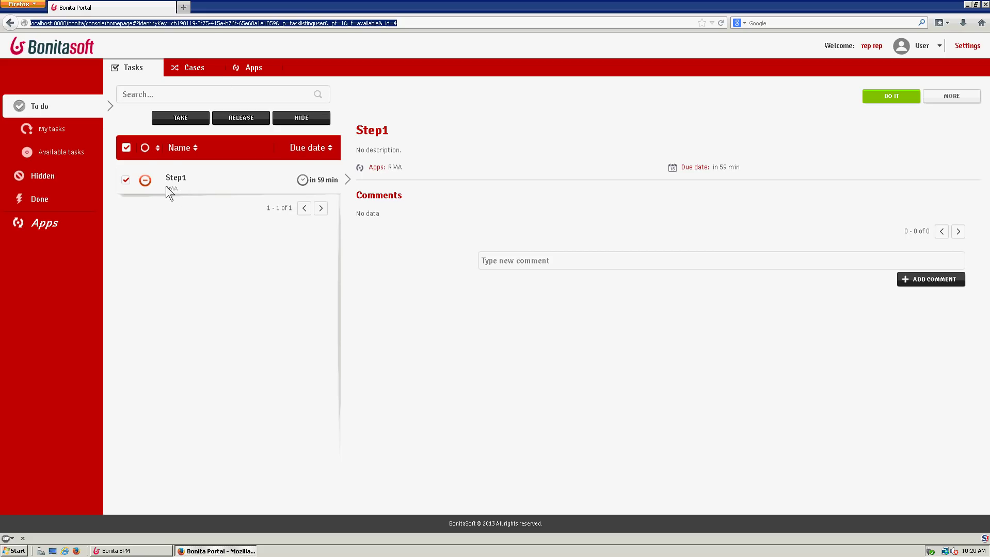
{"action": "left_click", "coordinate": [193, 183]}
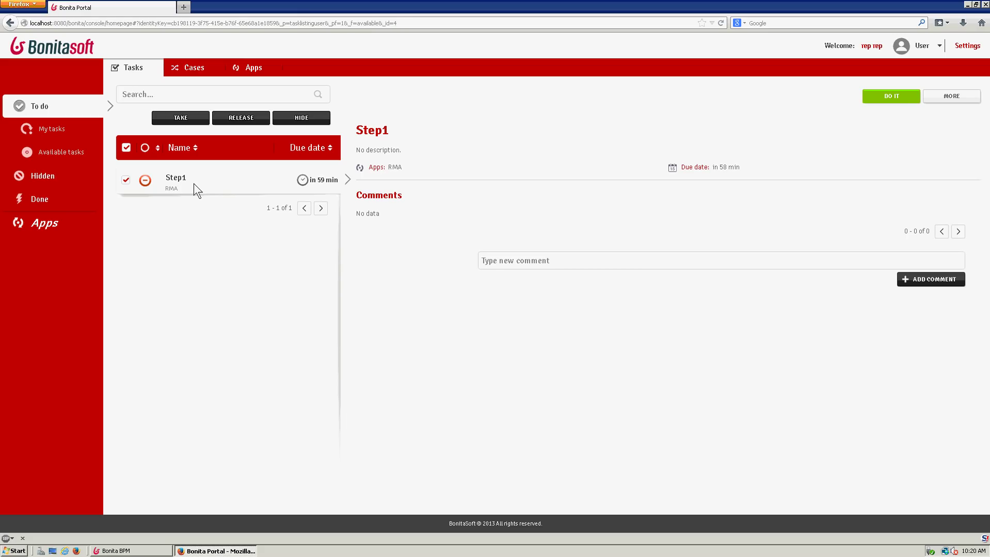
{"action": "left_click", "coordinate": [886, 100]}
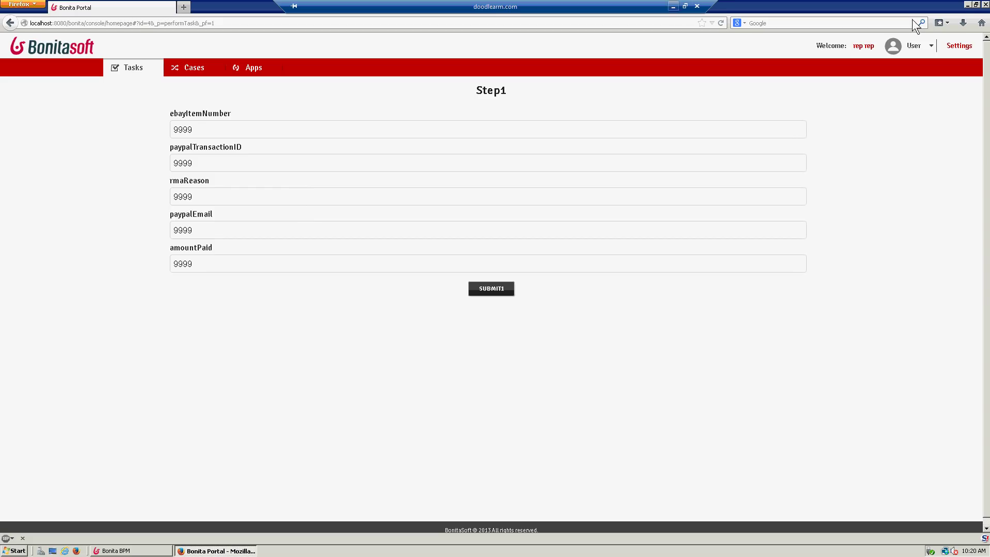
{"action": "left_click", "coordinate": [984, 5]}
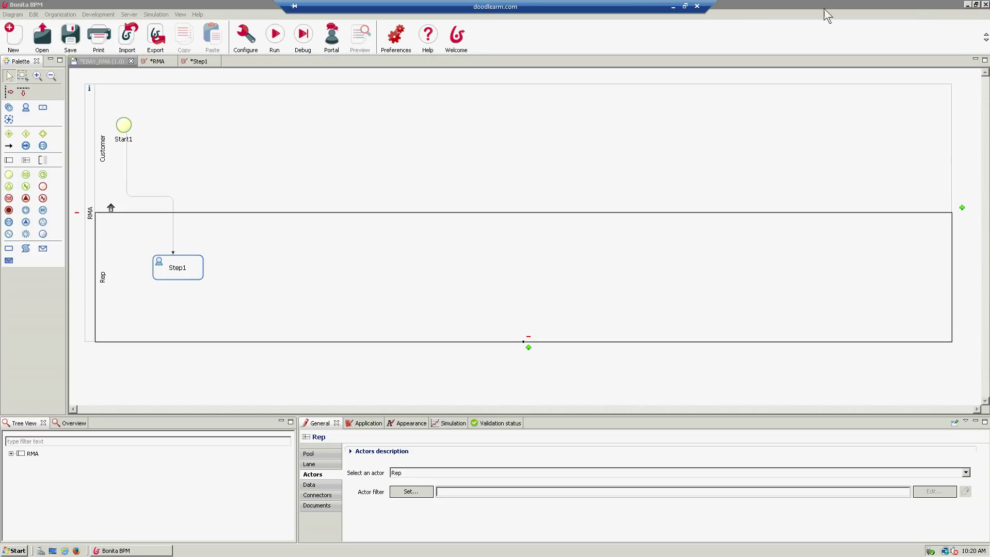
- Show the RMA pool's Application settings, then select Step1 and its Step1 form in the pageflow
{"action": "left_click", "coordinate": [86, 155]}
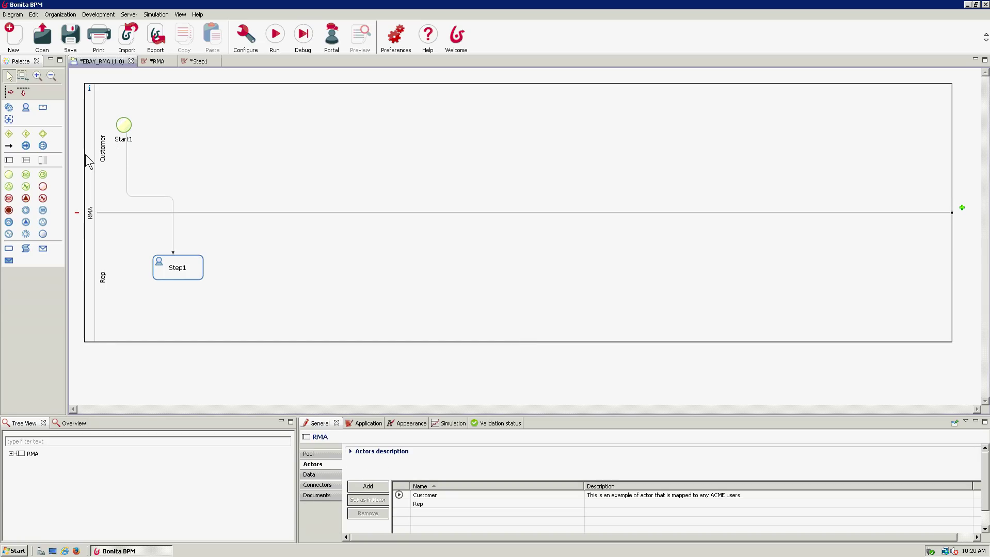
{"action": "left_click", "coordinate": [370, 426]}
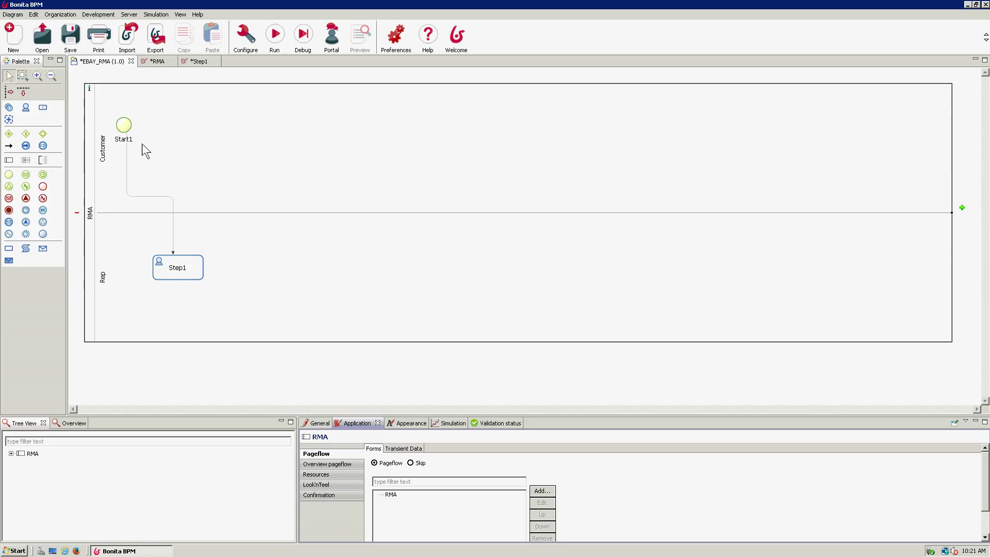
{"action": "left_click", "coordinate": [188, 273]}
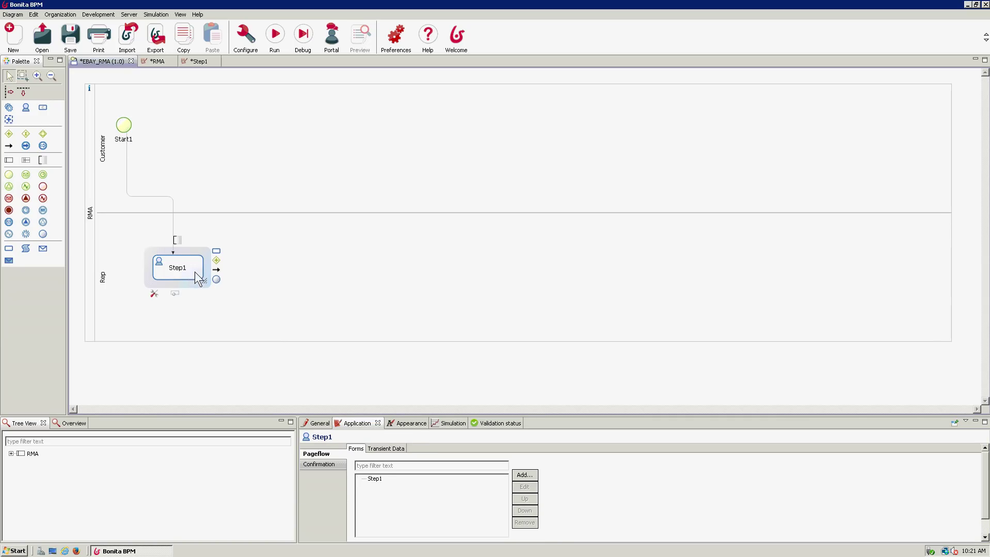
{"action": "left_click", "coordinate": [383, 479]}
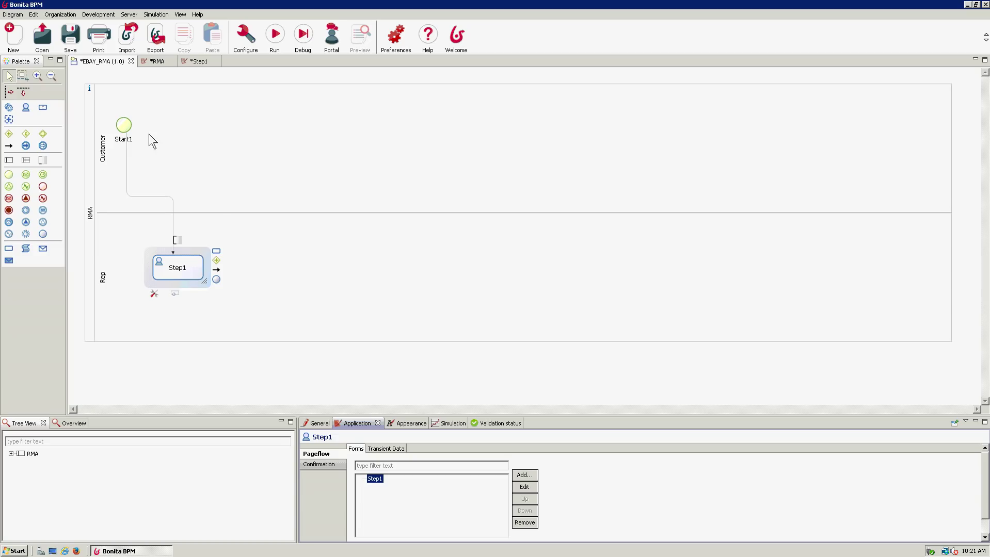
- Nudge Step1 within the Rep lane and drag out Gateway1 connected after it
{"action": "left_click_drag", "start_coordinate": [172, 268], "coordinate": [189, 283]}
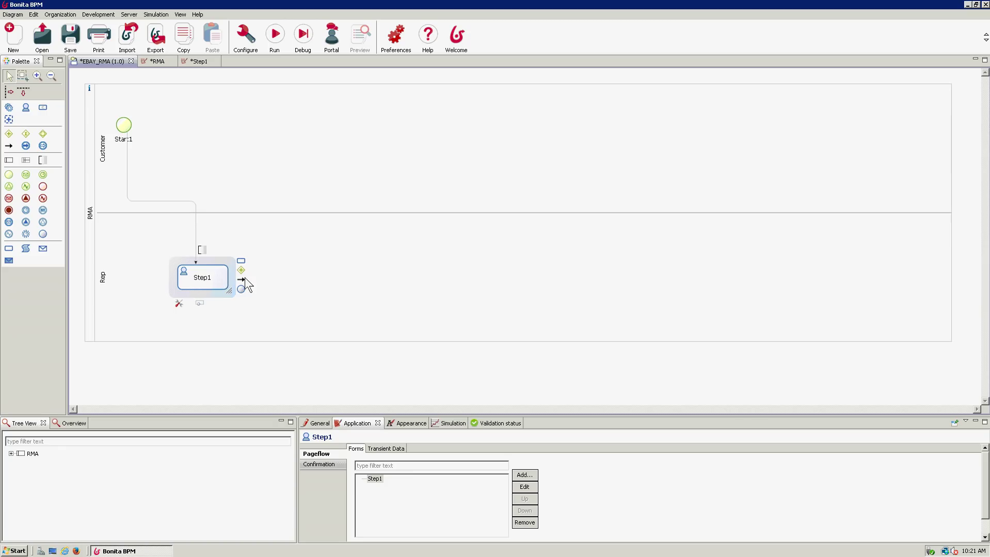
{"action": "left_click_drag", "start_coordinate": [242, 280], "coordinate": [320, 279]}
{"action": "left_click", "coordinate": [206, 278]}
{"action": "left_click_drag", "start_coordinate": [322, 267], "coordinate": [322, 268]}
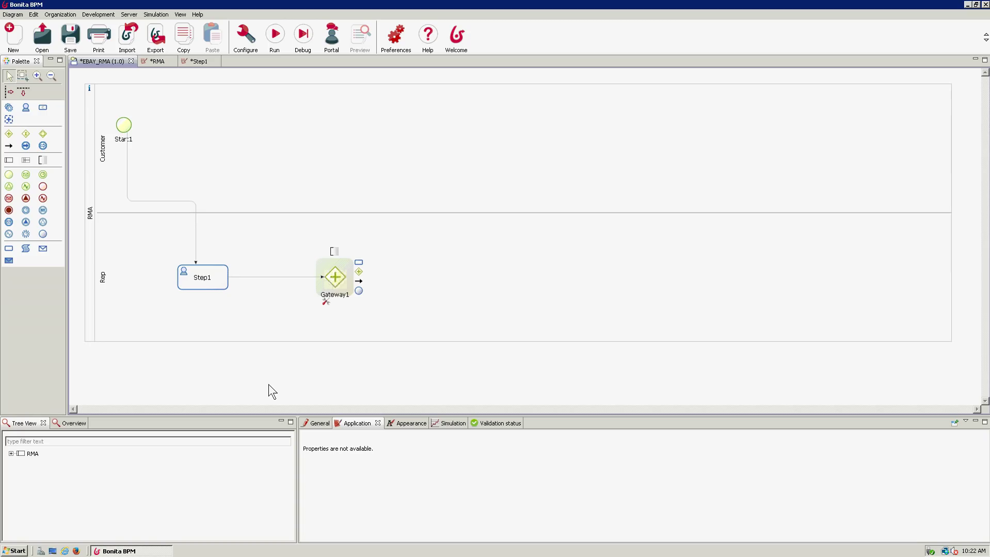
- Delete Gateway1 from the Rep lane of the diagram
{"action": "left_click", "coordinate": [322, 268]}
{"action": "left_click", "coordinate": [336, 278]}
{"action": "key", "text": "Delete"}
- Remove the Step1 form from the Step1 task and select the task's current name
{"action": "left_click", "coordinate": [188, 276]}
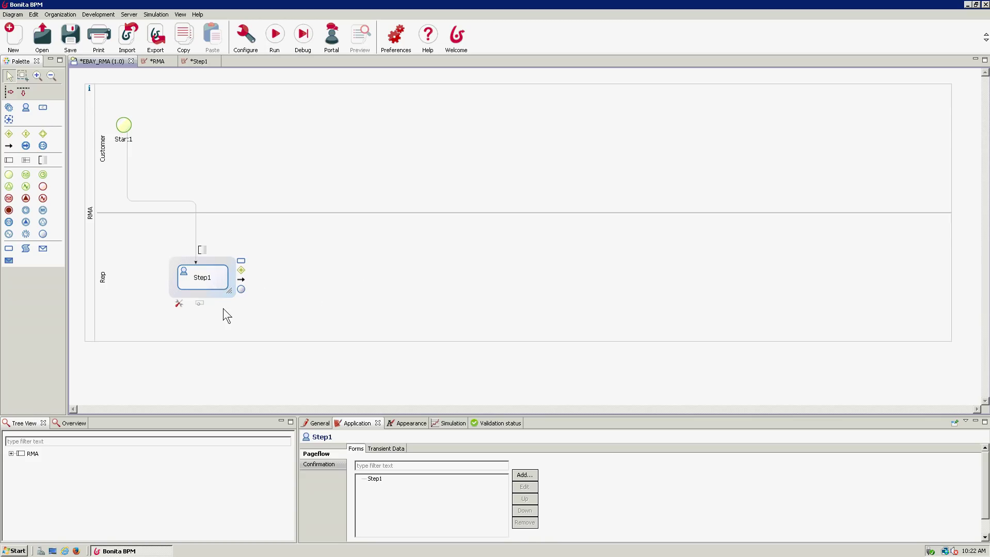
{"action": "left_click", "coordinate": [402, 479]}
{"action": "left_click", "coordinate": [370, 479]}
{"action": "left_click", "coordinate": [524, 523]}
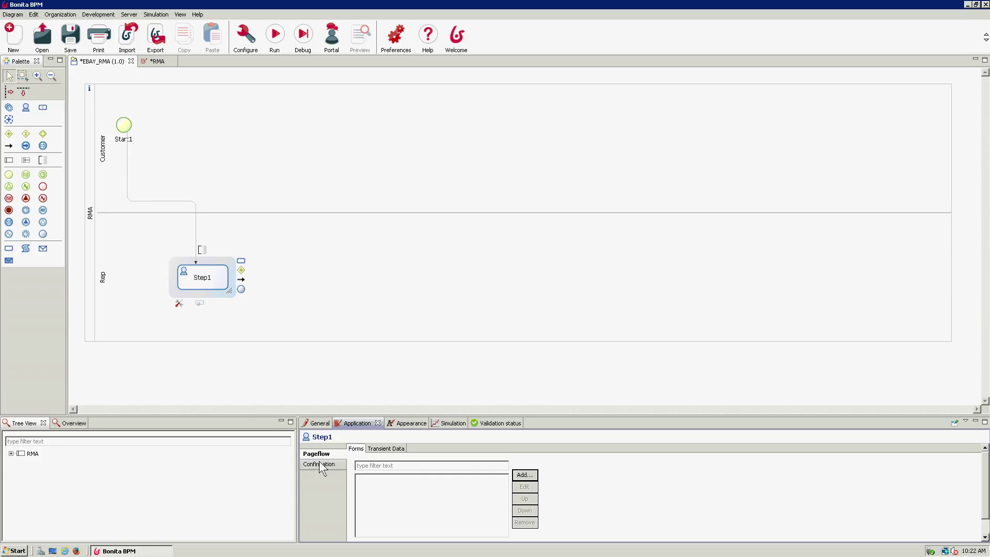
{"action": "left_click", "coordinate": [318, 425]}
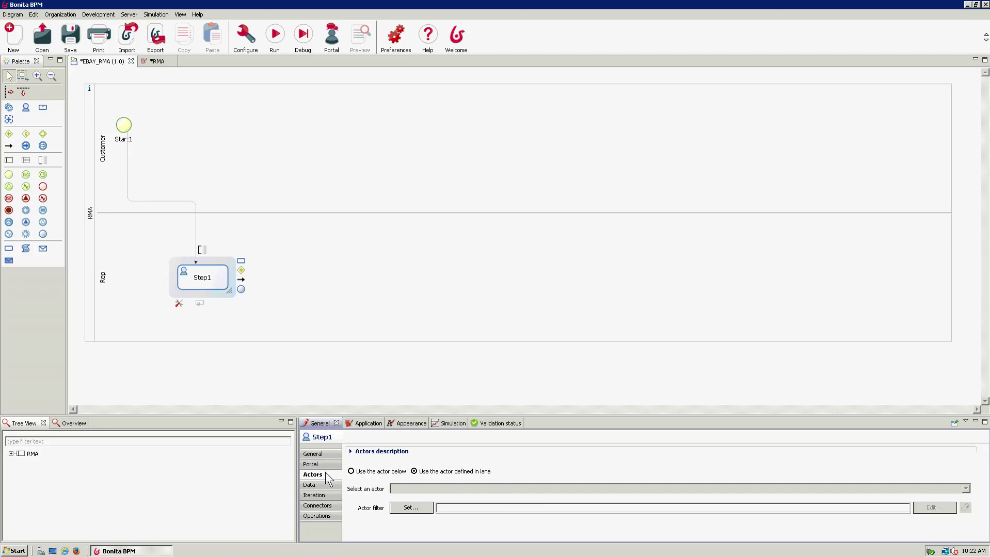
{"action": "left_click", "coordinate": [321, 452]}
{"action": "double_click", "coordinate": [426, 477]}
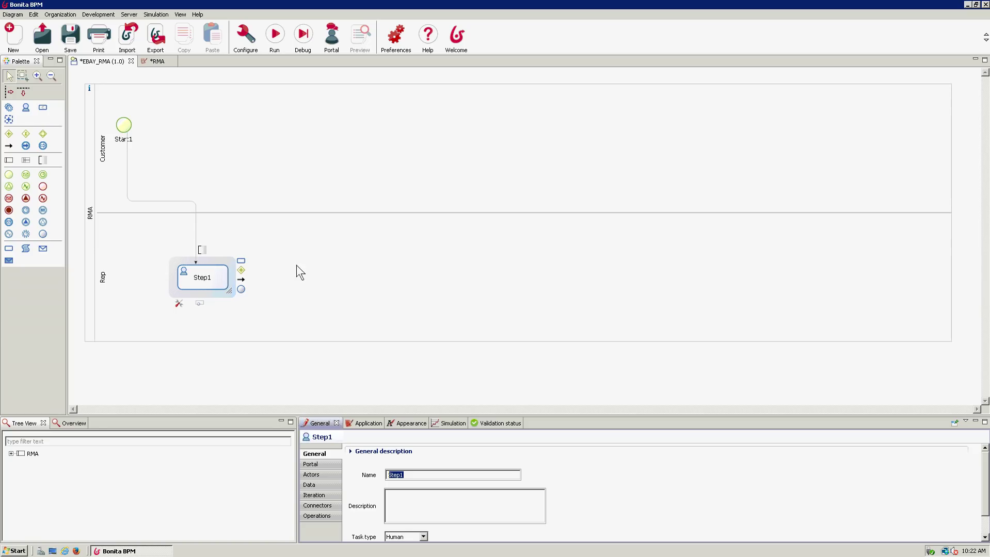
- Rename the Step1 task to ApproveOrDeny, then select the RMA pool
{"action": "left_click", "coordinate": [201, 279]}
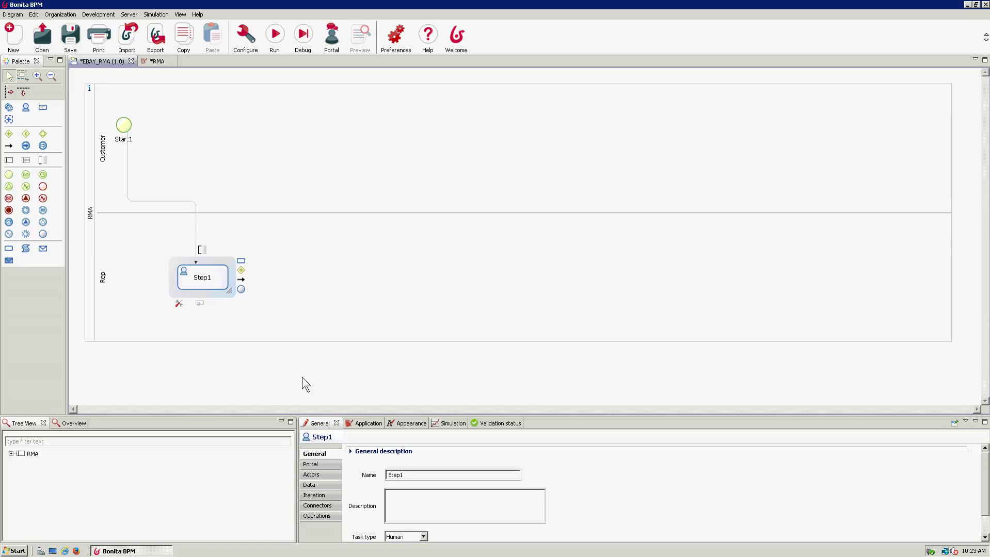
{"action": "left_click", "coordinate": [419, 475]}
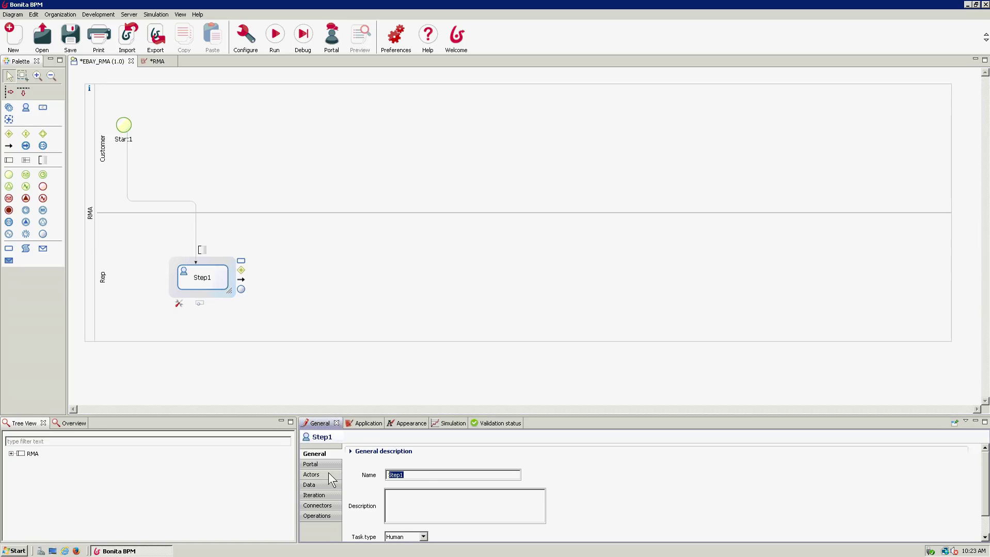
{"action": "type", "text": "ApproveOrDeny"}
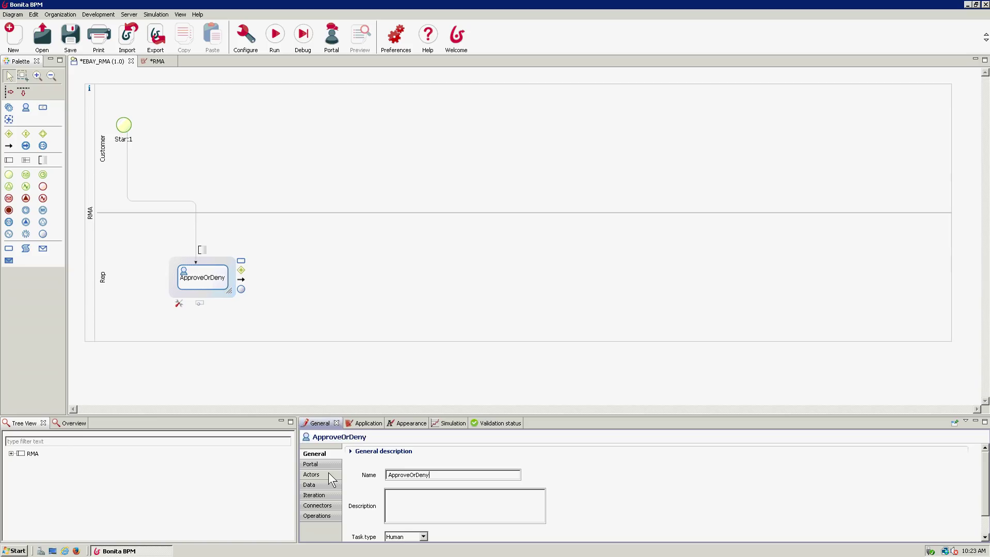
{"action": "left_click", "coordinate": [386, 492]}
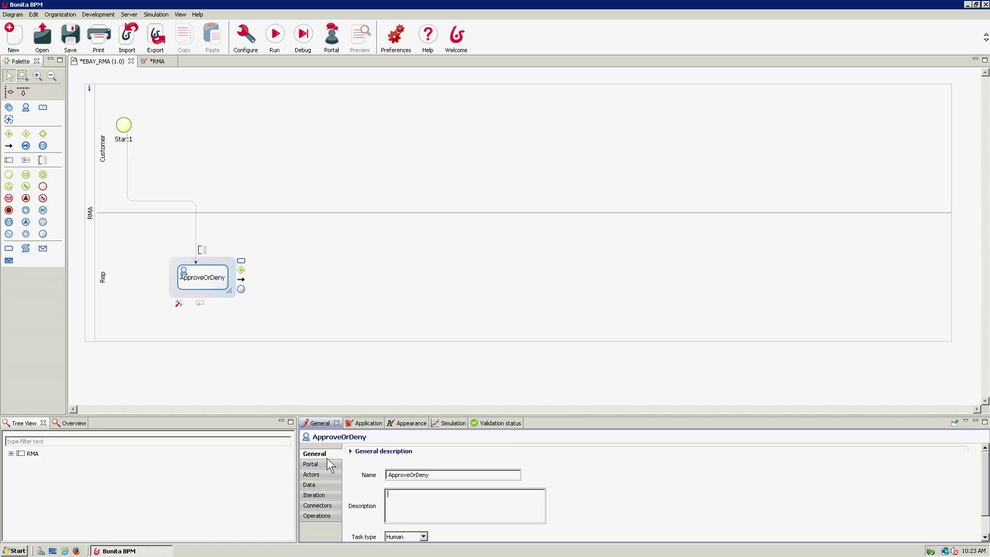
{"action": "left_click", "coordinate": [85, 220]}
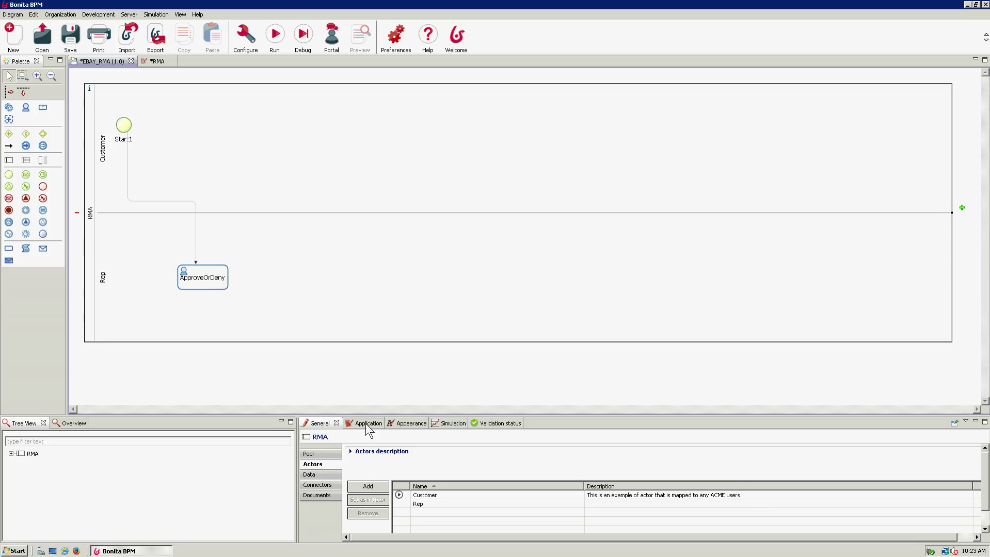
- Create the Boolean variable rmaApproved in the RMA pool's Data list and select it
{"action": "left_click", "coordinate": [323, 474]}
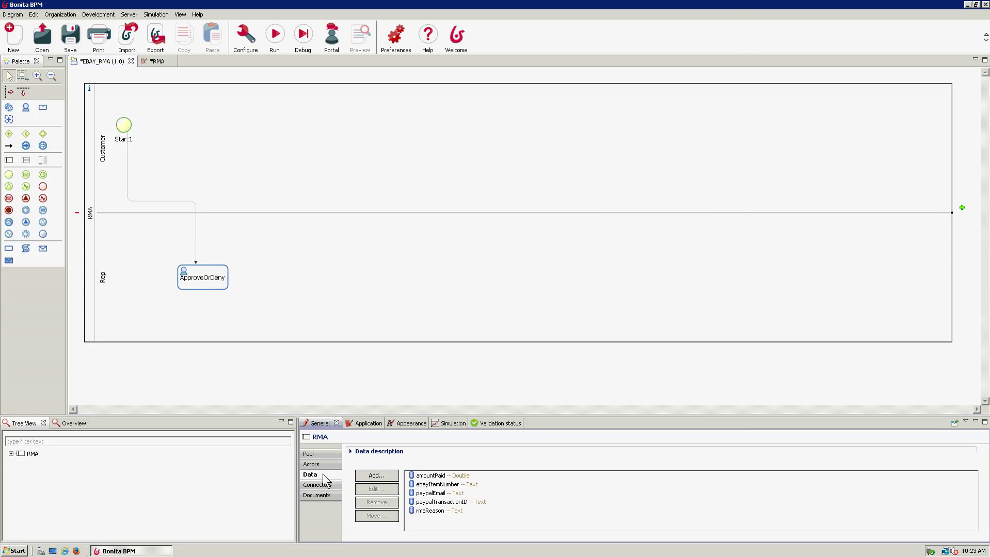
{"action": "left_click", "coordinate": [381, 474]}
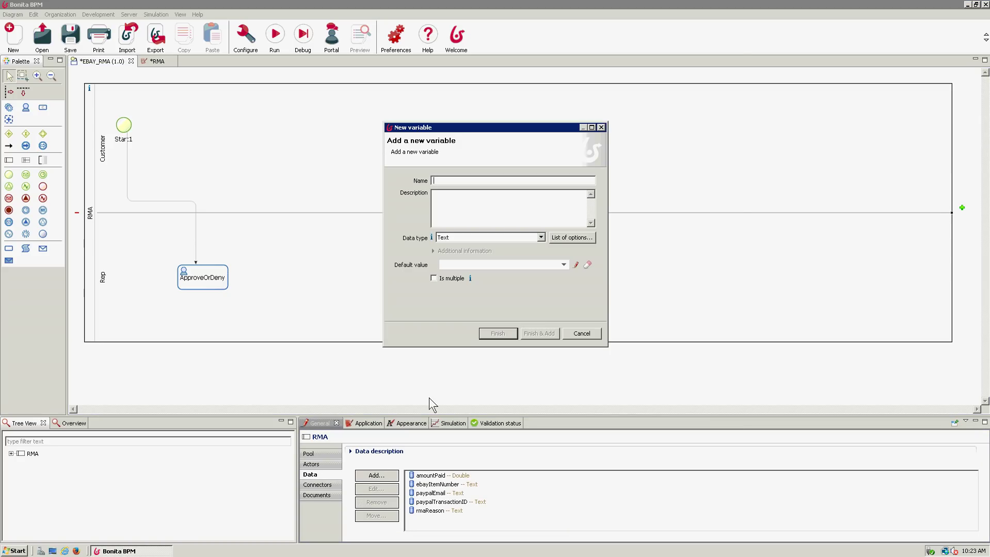
{"action": "type", "text": "r"}
{"action": "key", "text": "BackSpace"}
{"action": "type", "text": "rmaApproved"}
{"action": "left_click", "coordinate": [540, 237]}
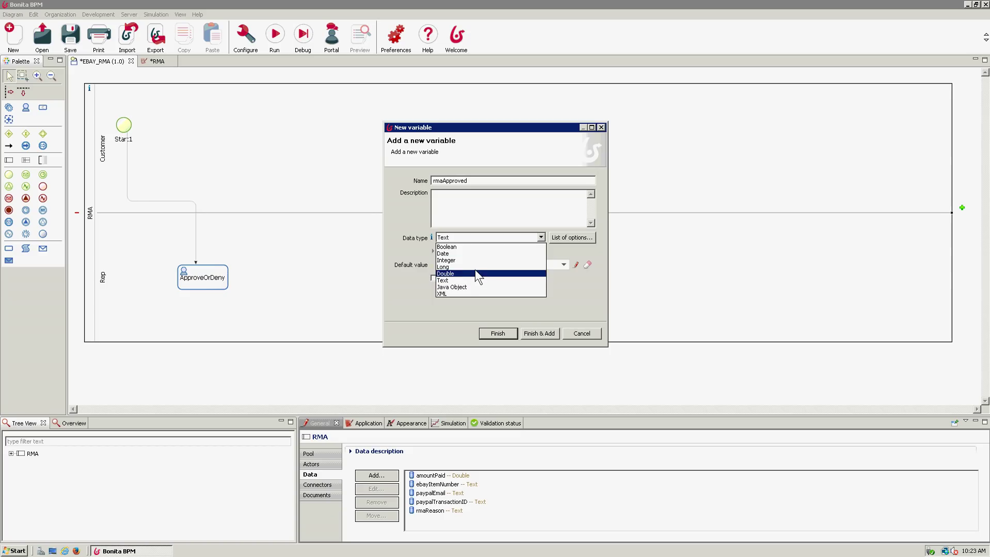
{"action": "left_click", "coordinate": [472, 247]}
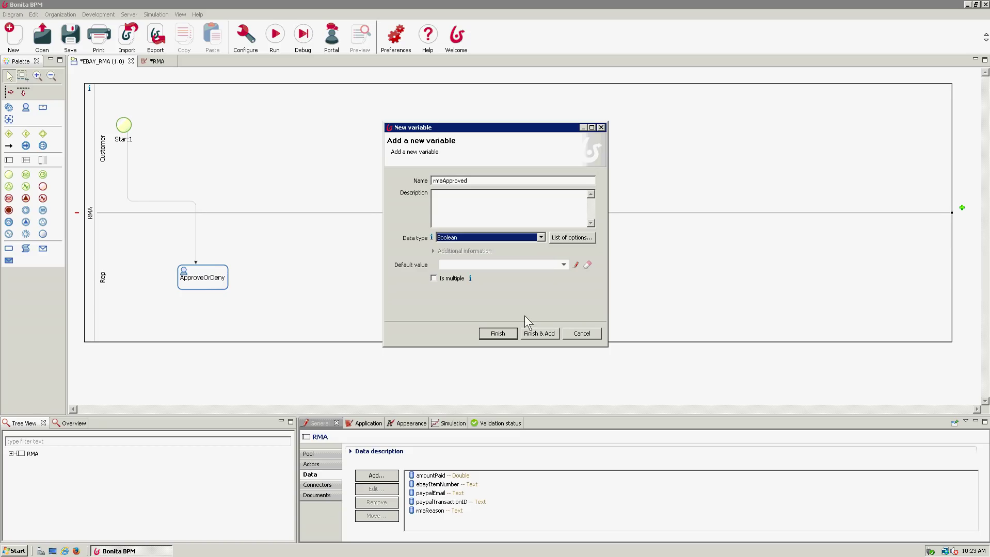
{"action": "left_click", "coordinate": [532, 336]}
{"action": "left_click", "coordinate": [580, 335]}
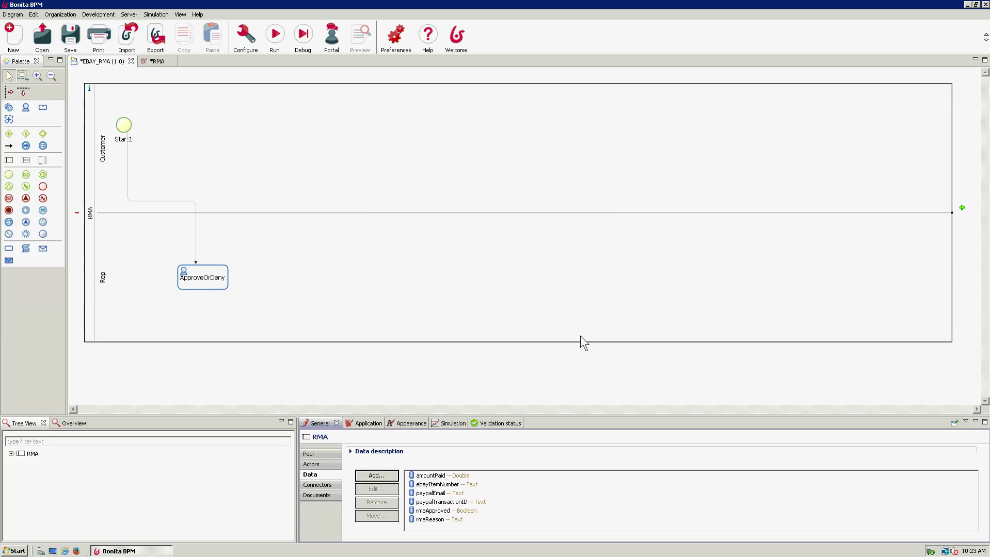
{"action": "left_click", "coordinate": [438, 511]}
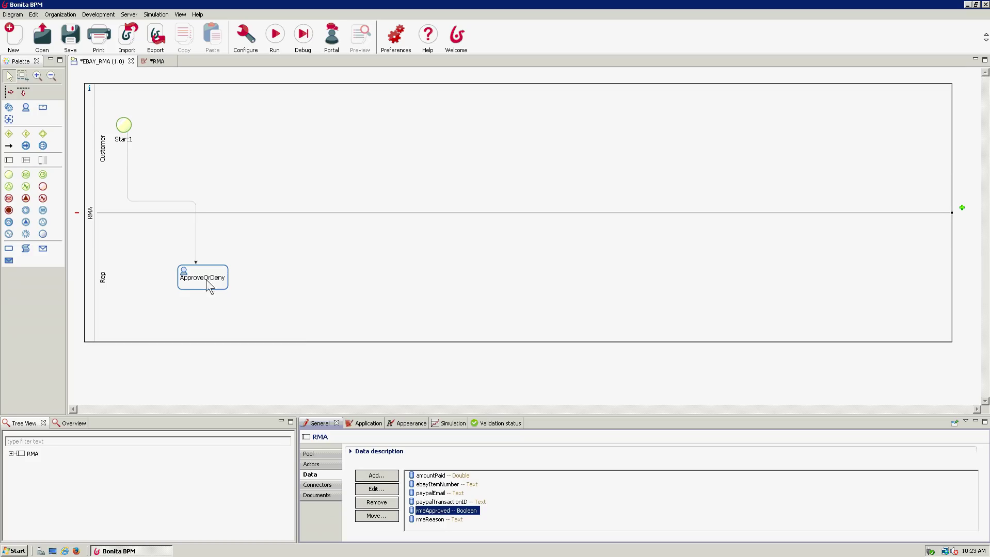
- Add a form to ApproveOrDeny with widgets for all six variables plus a Submit1 button
{"action": "left_click", "coordinate": [201, 277]}
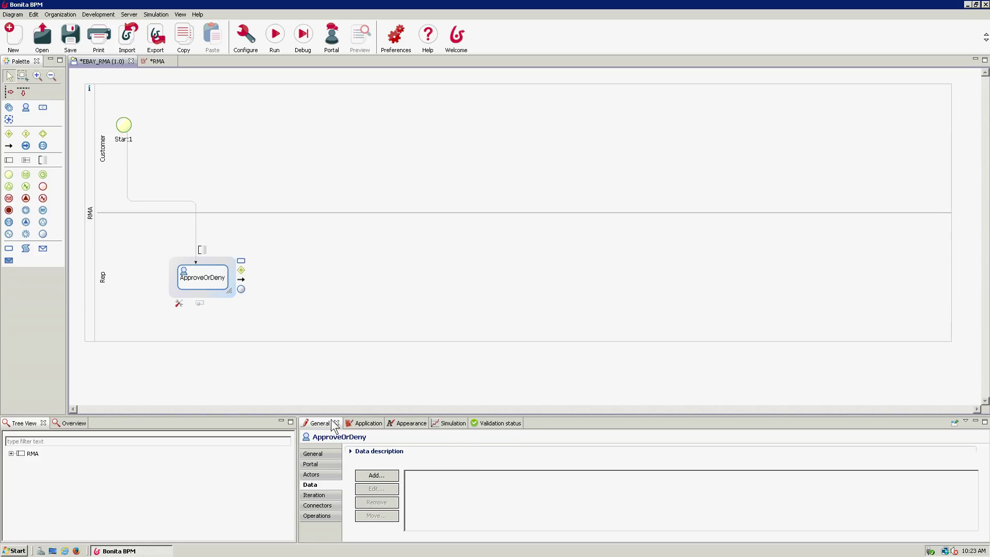
{"action": "left_click", "coordinate": [371, 425]}
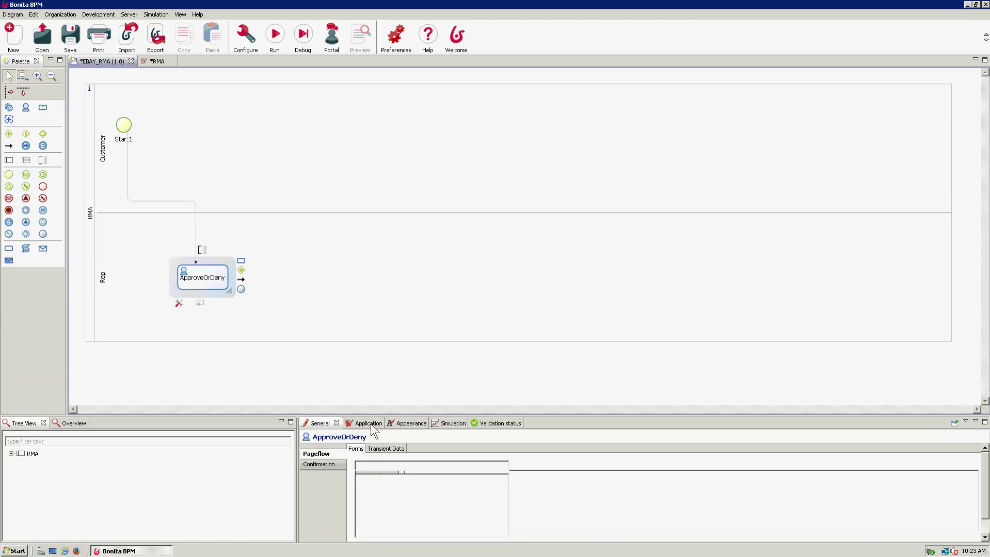
{"action": "left_click", "coordinate": [531, 477]}
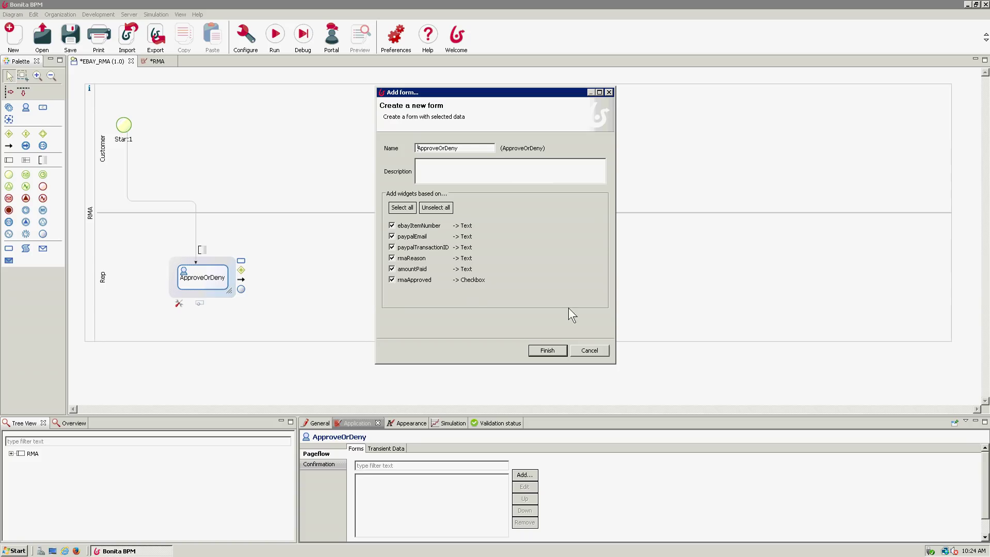
{"action": "left_click", "coordinate": [546, 351]}
{"action": "left_click", "coordinate": [283, 126]}
{"action": "left_click", "coordinate": [319, 430]}
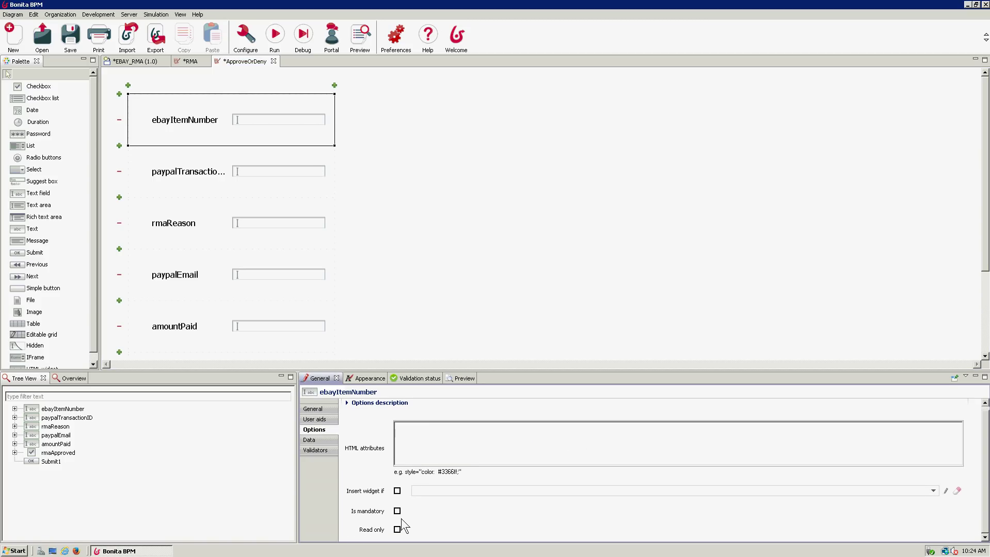
- Make ebayItemNumber, paypalTransactionID, rmaReason, paypalEmail and amountPaid read-only on the ApproveOrDeny form
{"action": "left_click", "coordinate": [397, 530]}
{"action": "left_click", "coordinate": [168, 179]}
{"action": "left_click", "coordinate": [397, 530]}
{"action": "left_click", "coordinate": [198, 227]}
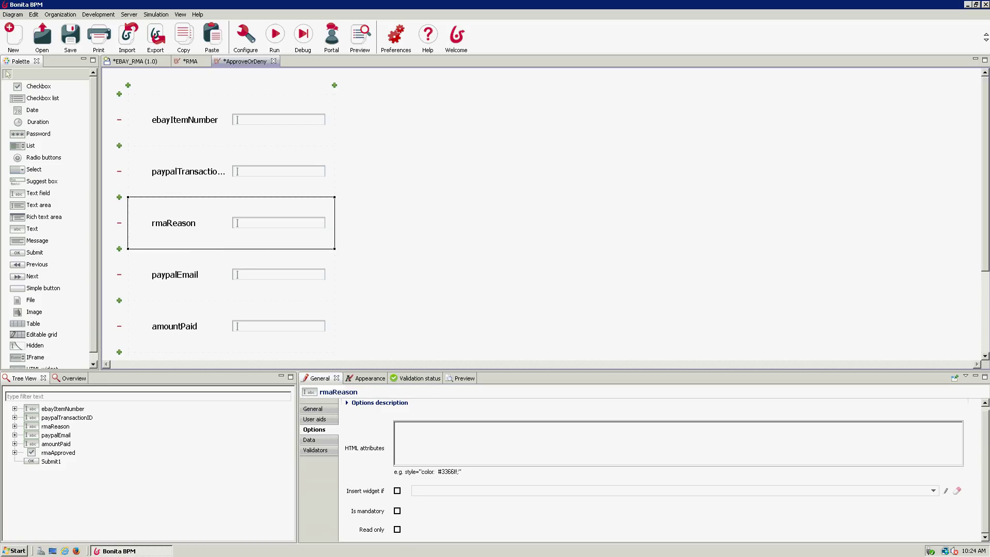
{"action": "left_click", "coordinate": [397, 530]}
{"action": "left_click", "coordinate": [216, 287]}
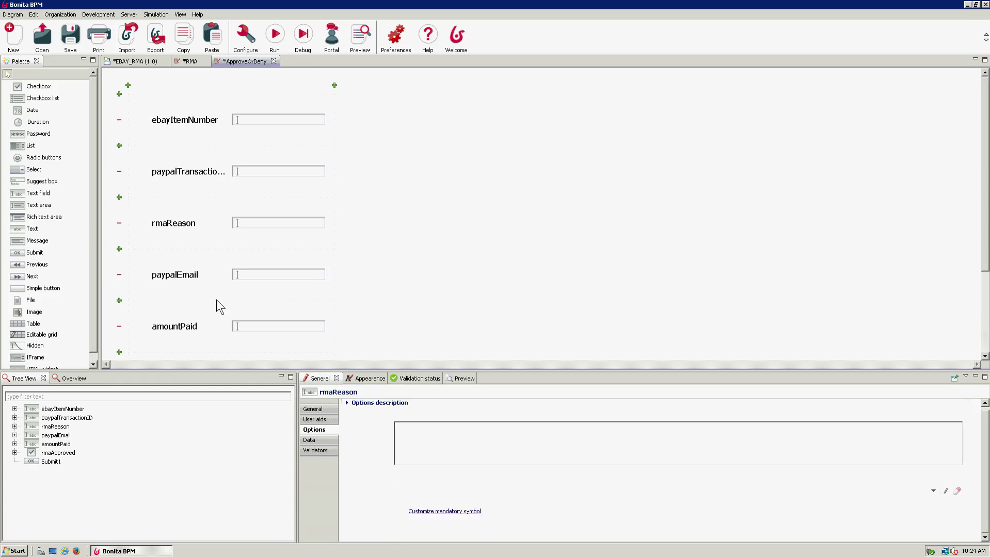
{"action": "left_click", "coordinate": [397, 530]}
{"action": "left_click", "coordinate": [234, 334]}
{"action": "left_click", "coordinate": [397, 530]}
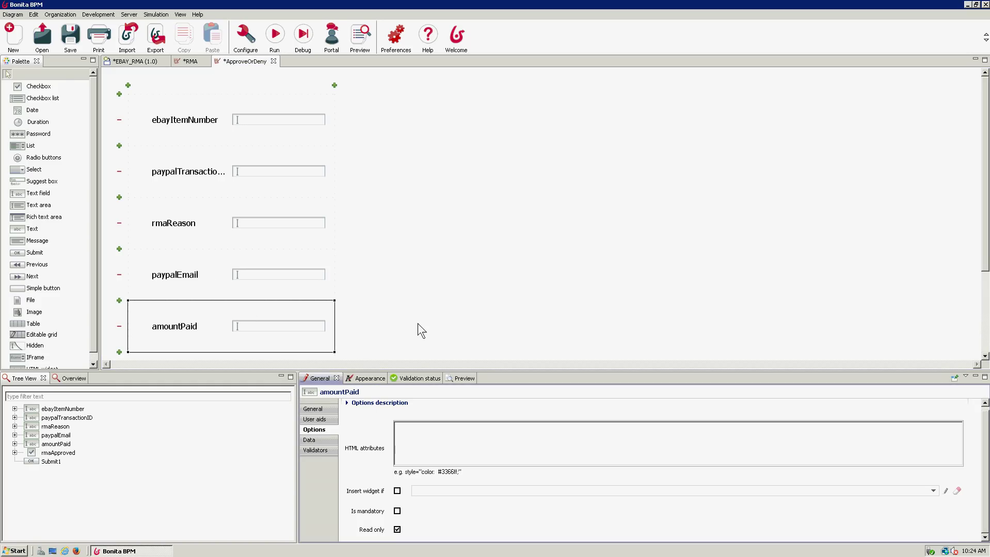
{"action": "left_click_drag", "start_coordinate": [983, 260], "coordinate": [986, 351]}
{"action": "left_click", "coordinate": [229, 271]}
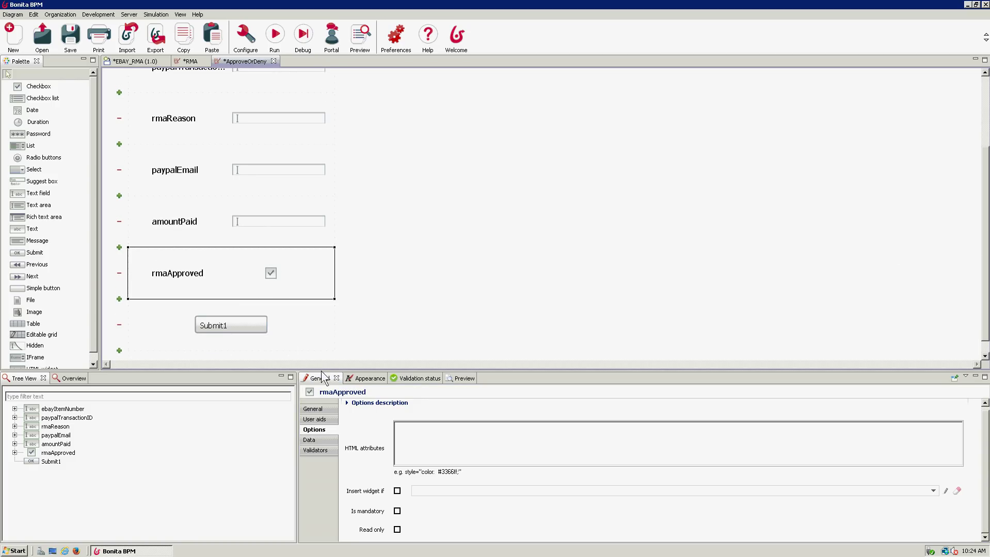
- Change the Submit1 button's label to Submit, recheck the fields, and return to the RMA form
{"action": "left_click", "coordinate": [229, 329]}
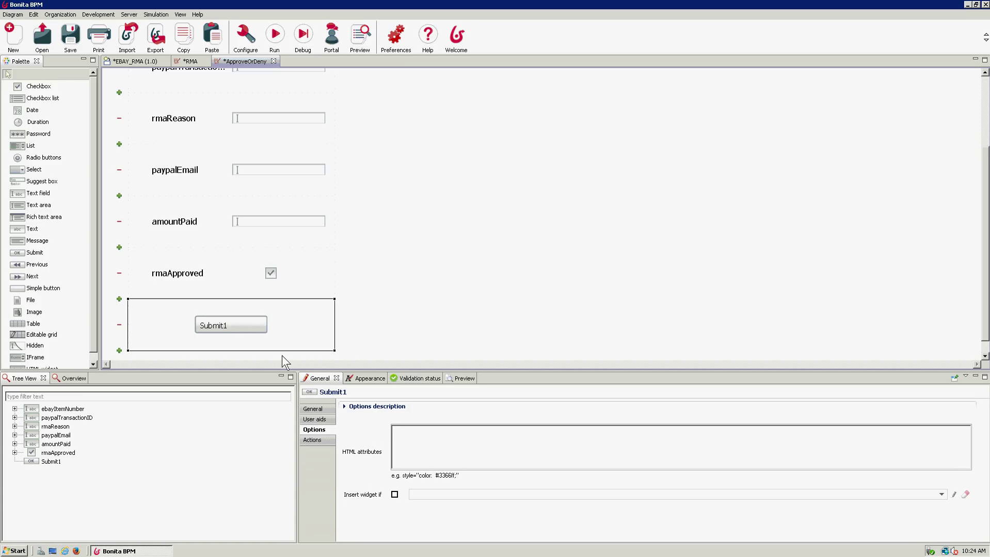
{"action": "left_click", "coordinate": [314, 409]}
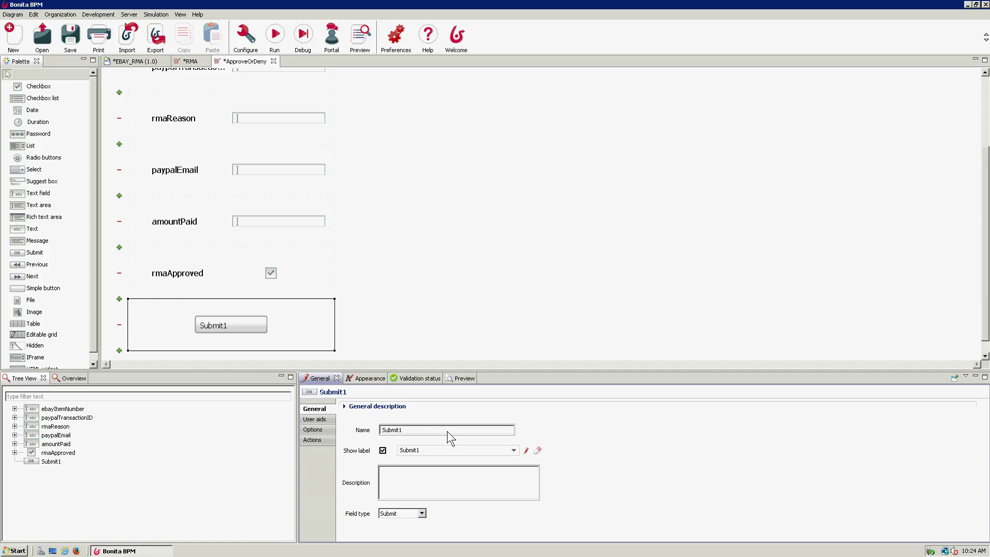
{"action": "left_click", "coordinate": [434, 453]}
{"action": "left_click_drag", "start_coordinate": [985, 310], "coordinate": [979, 232]}
{"action": "left_click", "coordinate": [197, 117]}
{"action": "left_click", "coordinate": [183, 170]}
{"action": "left_click", "coordinate": [179, 221]}
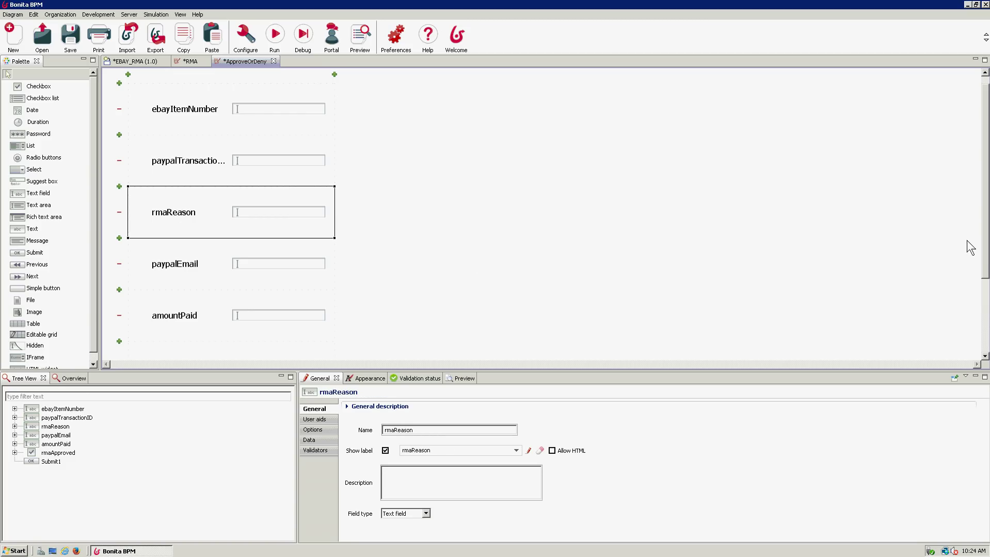
{"action": "left_click_drag", "start_coordinate": [984, 269], "coordinate": [988, 341]}
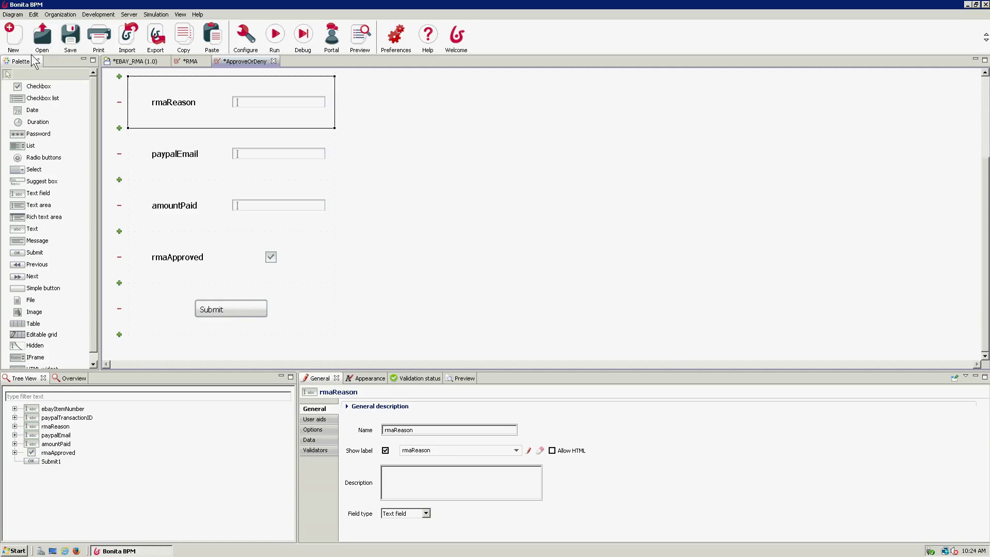
{"action": "left_click", "coordinate": [184, 62]}
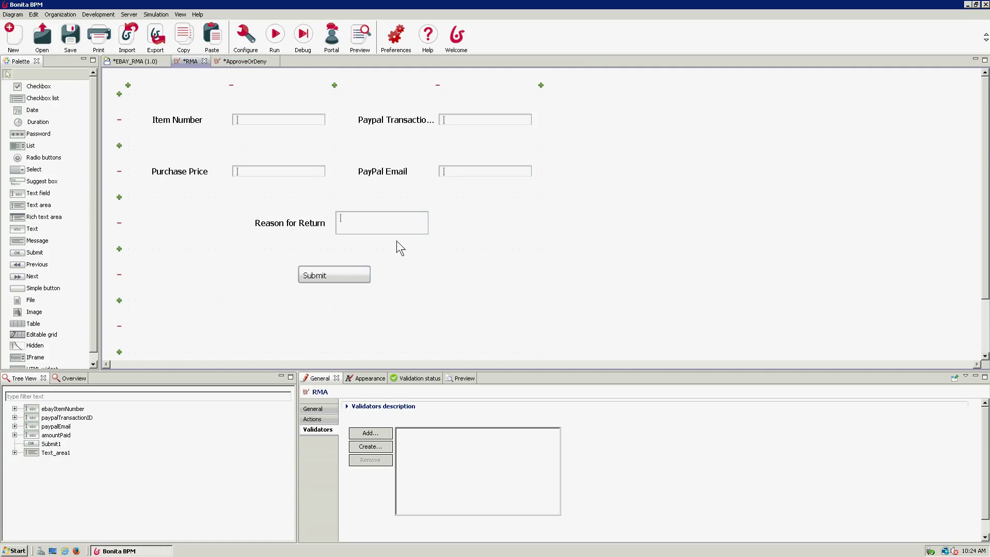
- On the RMA form, make the Item Number field mandatory
{"action": "left_click", "coordinate": [132, 62]}
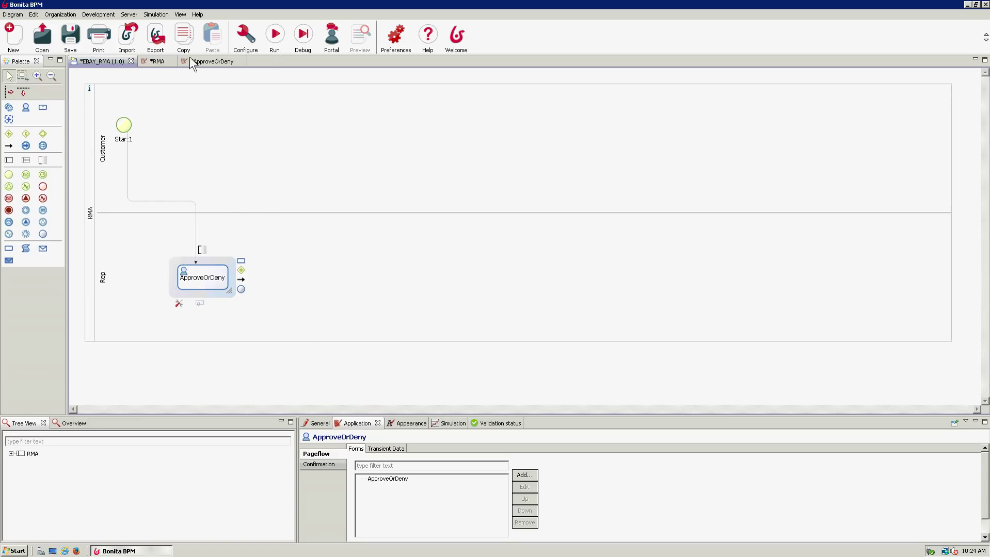
{"action": "left_click", "coordinate": [156, 61]}
{"action": "left_click", "coordinate": [227, 61]}
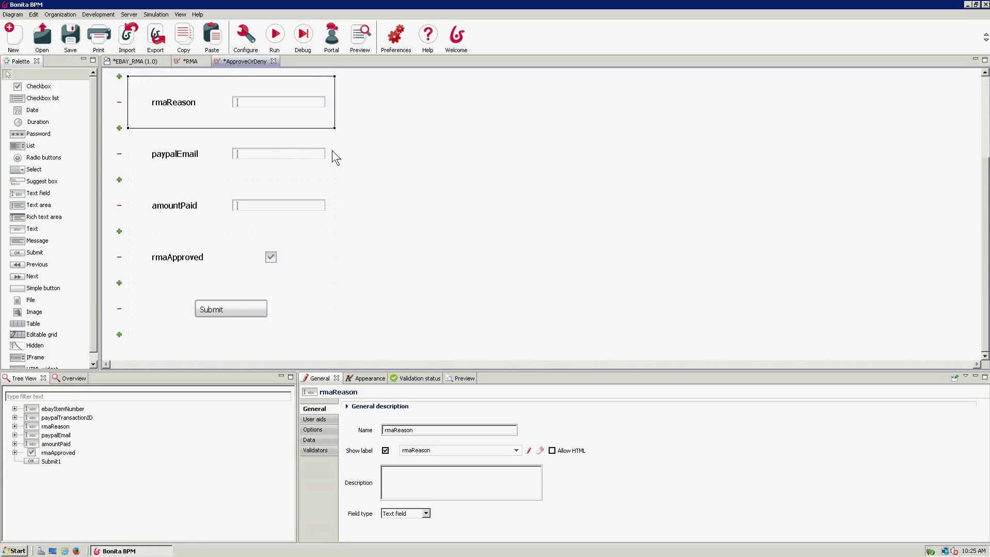
{"action": "left_click", "coordinate": [195, 62]}
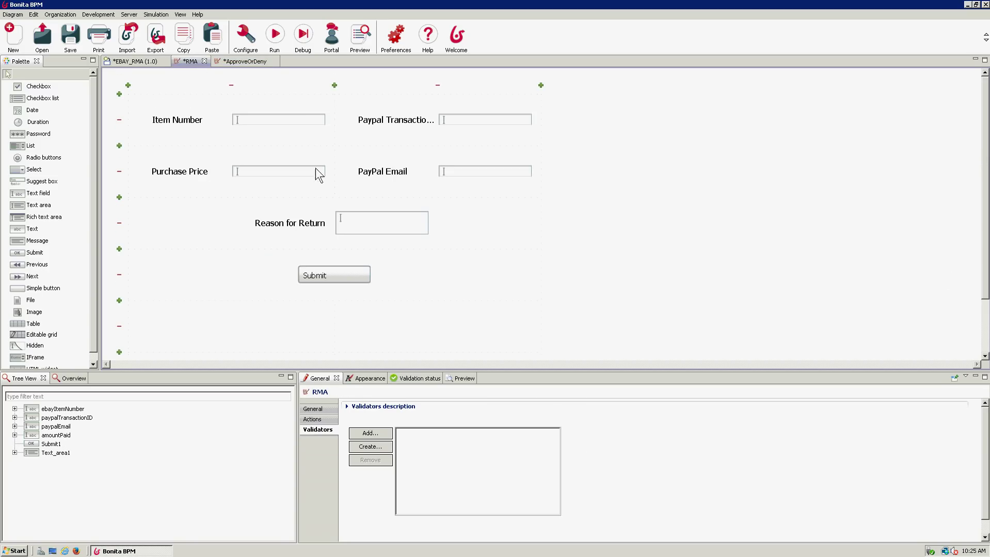
{"action": "left_click", "coordinate": [265, 127]}
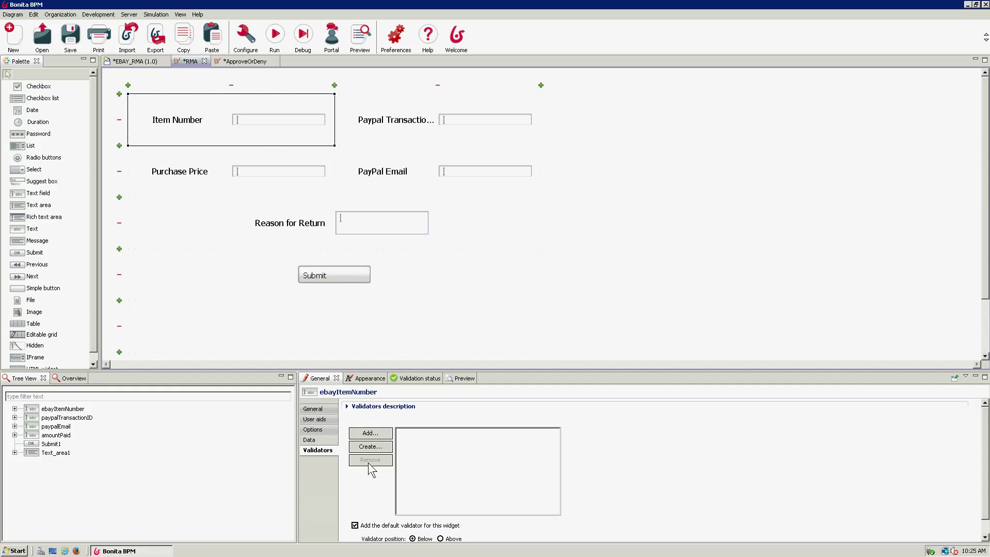
{"action": "left_click", "coordinate": [323, 422]}
{"action": "left_click", "coordinate": [322, 431]}
{"action": "left_click", "coordinate": [397, 514]}
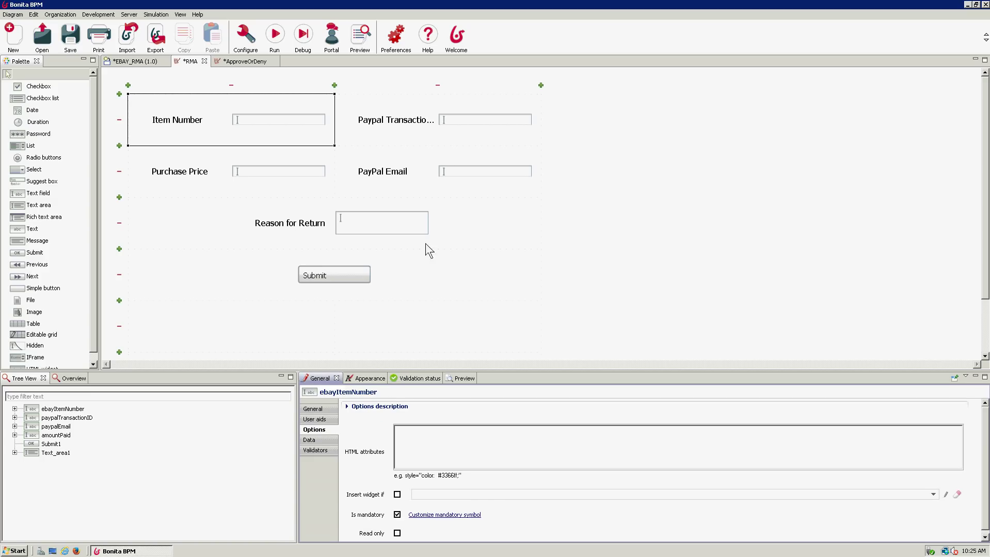
- Make the Reason for Return field mandatory as well, then go to the ApproveOrDeny form
{"action": "left_click", "coordinate": [393, 118]}
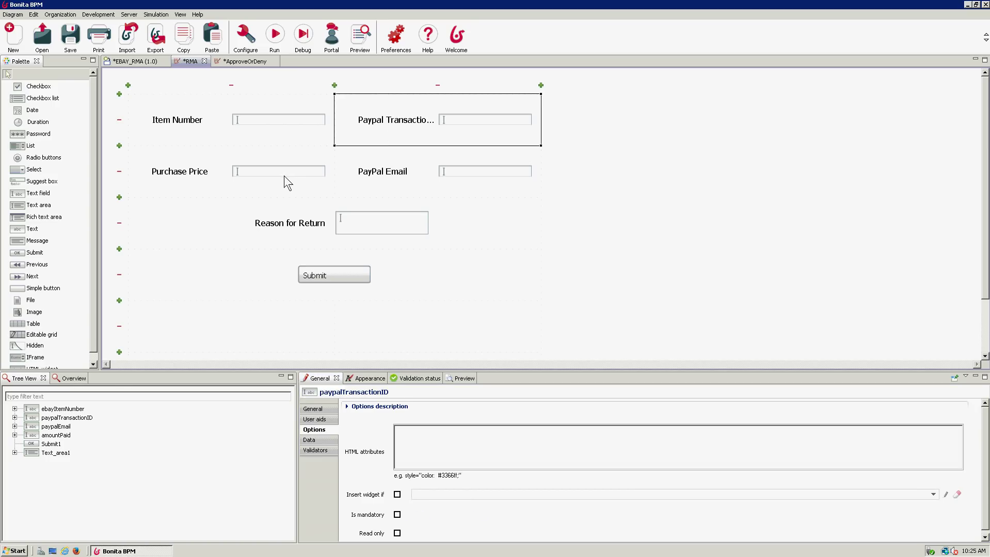
{"action": "left_click", "coordinate": [326, 224]}
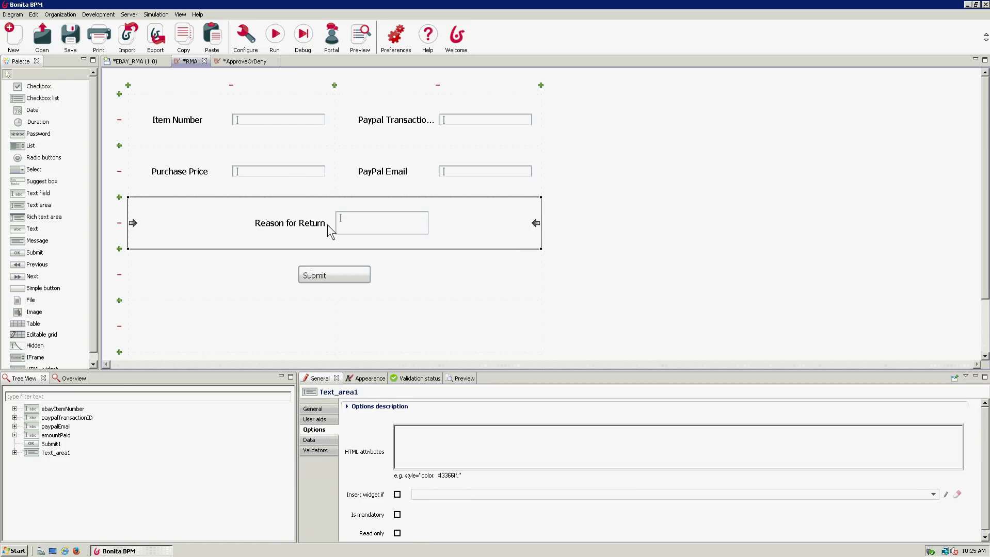
{"action": "left_click", "coordinate": [398, 516]}
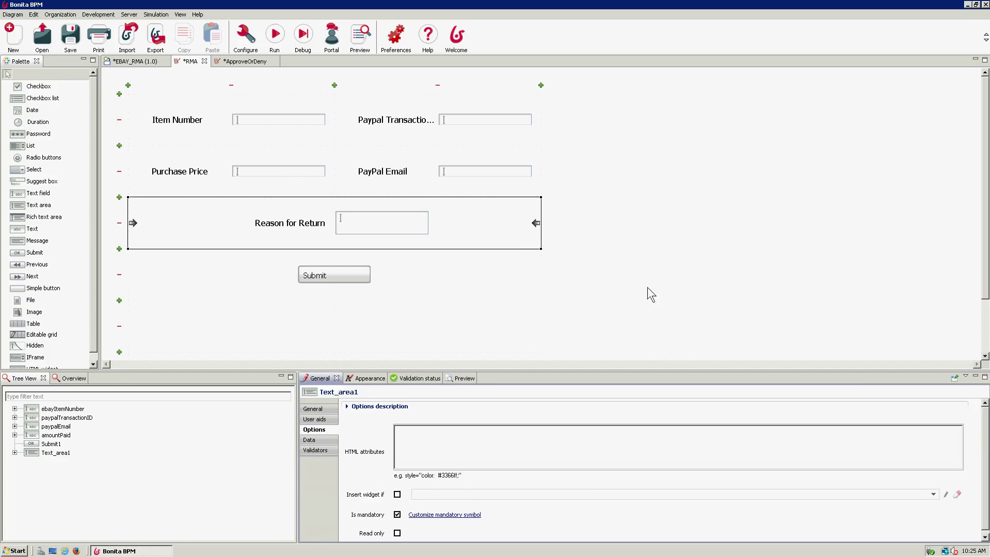
{"action": "left_click", "coordinate": [502, 337]}
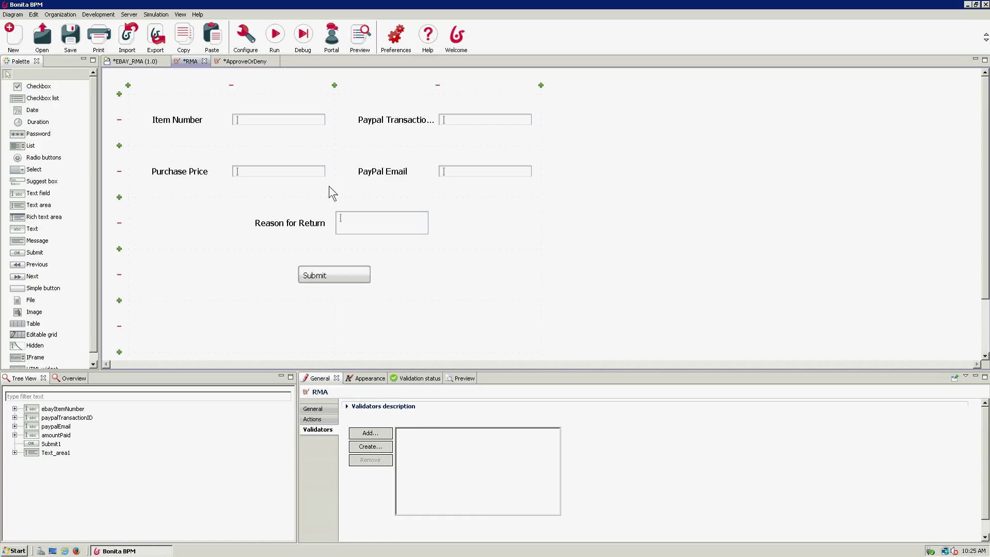
{"action": "left_click", "coordinate": [240, 61]}
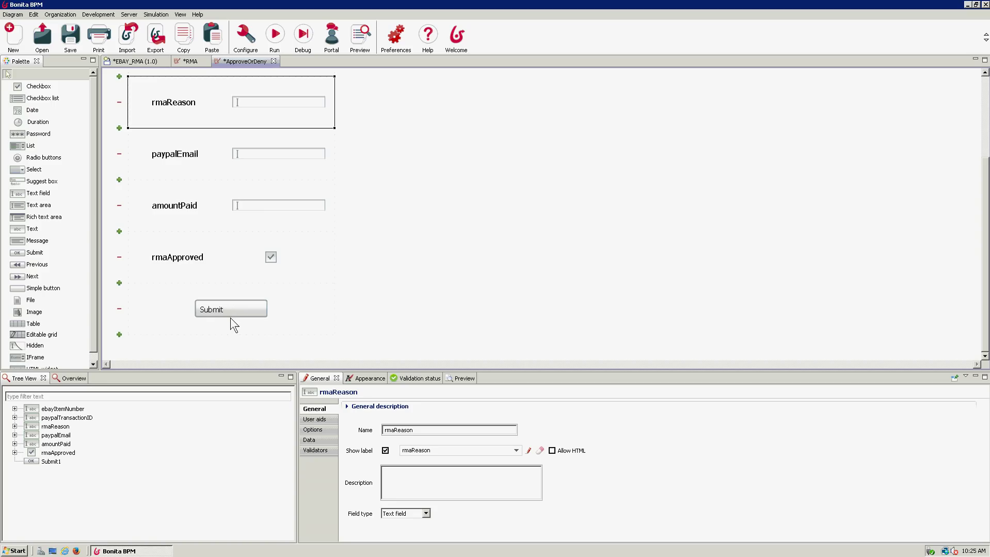
- Select the rmaApproved checkbox and show its Data settings
{"action": "left_click", "coordinate": [245, 264]}
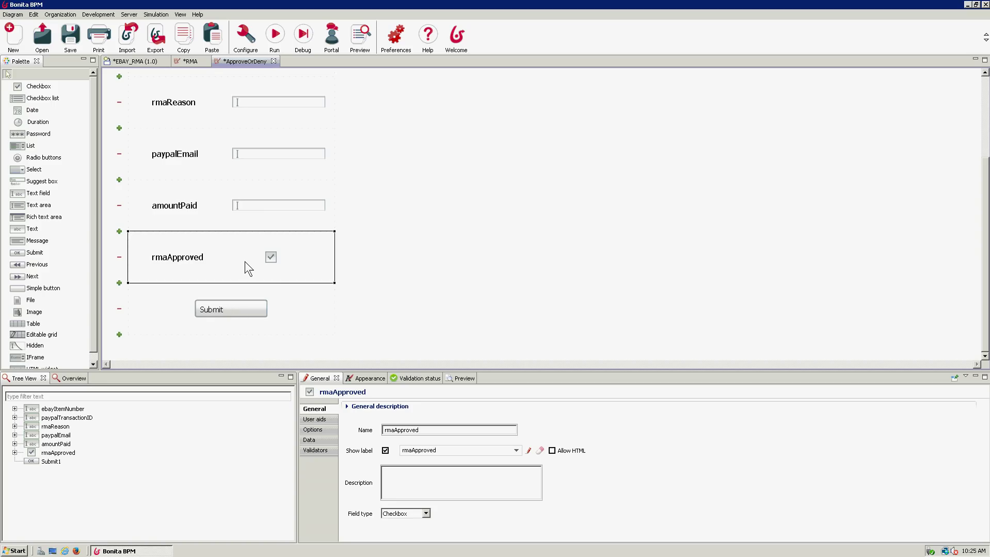
{"action": "left_click", "coordinate": [323, 441]}
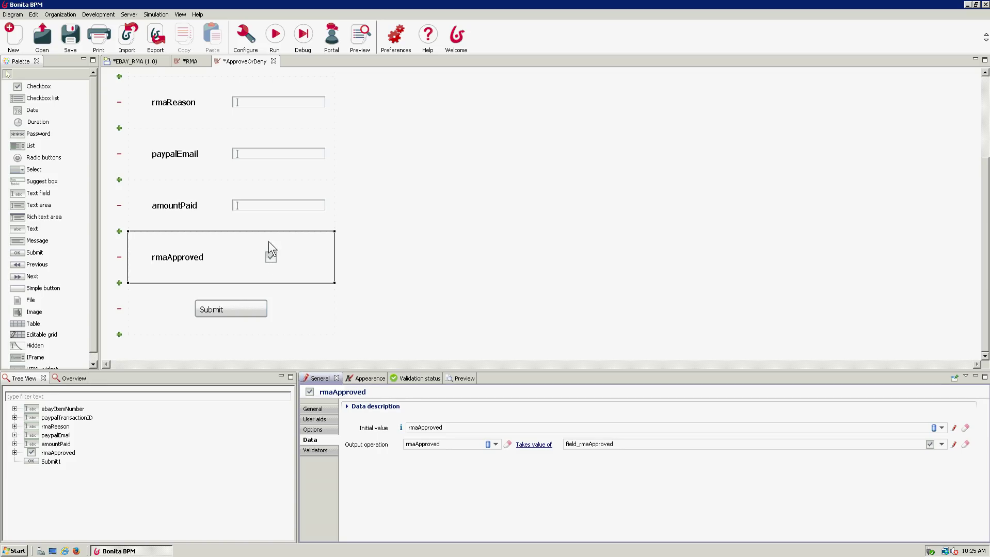
- In the EBAY_RMA diagram, drag Gateway1 out from ApproveOrDeny into the Rep lane
{"action": "left_click", "coordinate": [148, 62]}
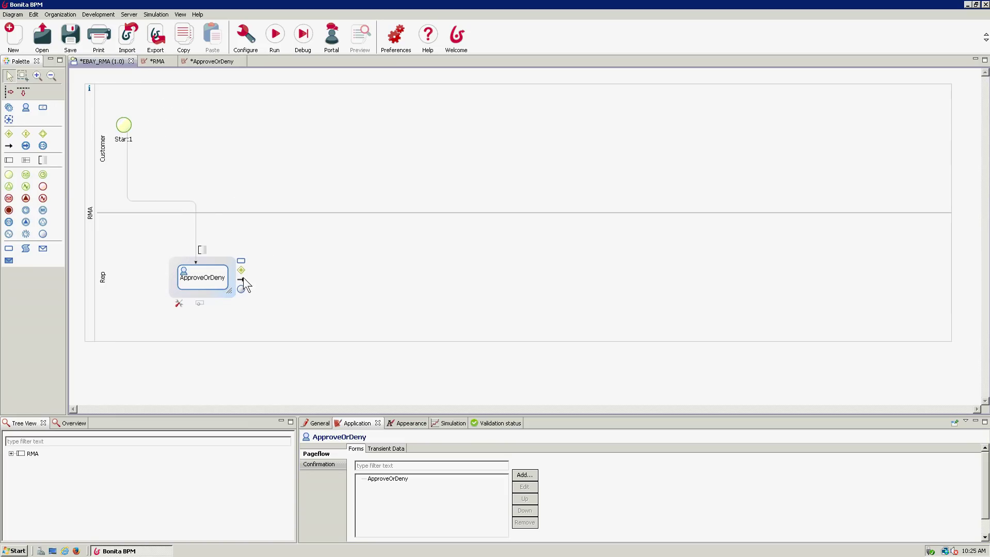
{"action": "left_click_drag", "start_coordinate": [241, 269], "coordinate": [355, 267]}
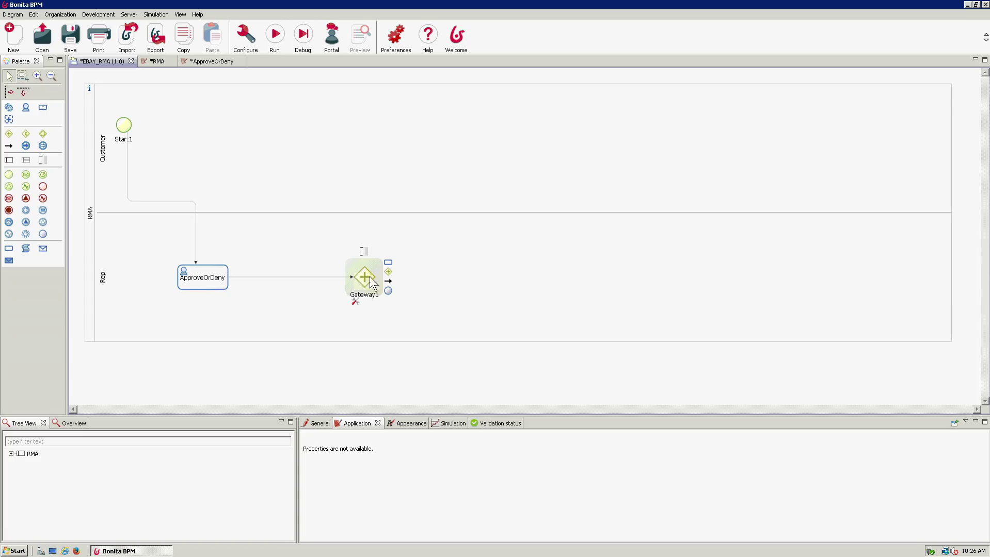
{"action": "left_click", "coordinate": [319, 423]}
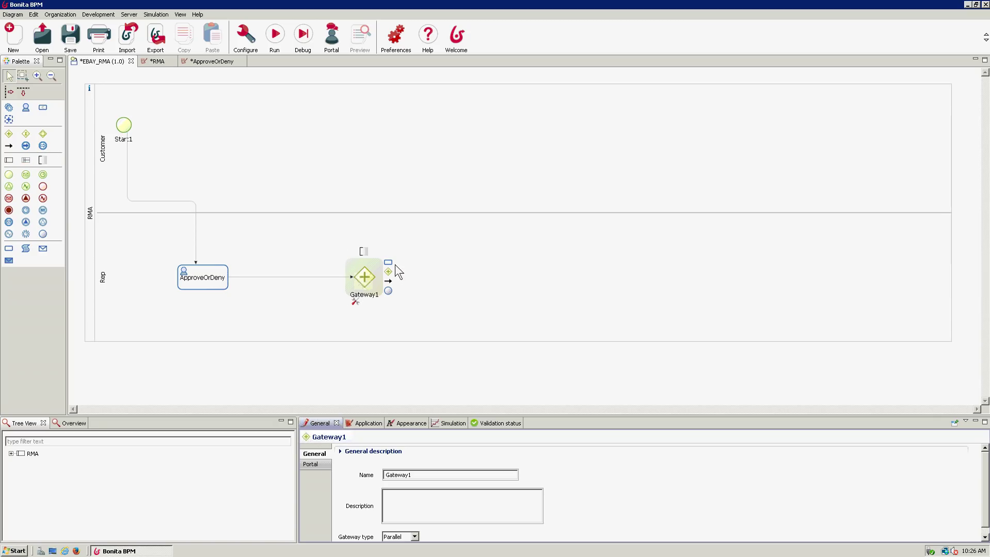
- Add two tasks after Gateway1: Step1 in the Customer lane and Step2 in the Rep lane
{"action": "left_click", "coordinate": [387, 179]}
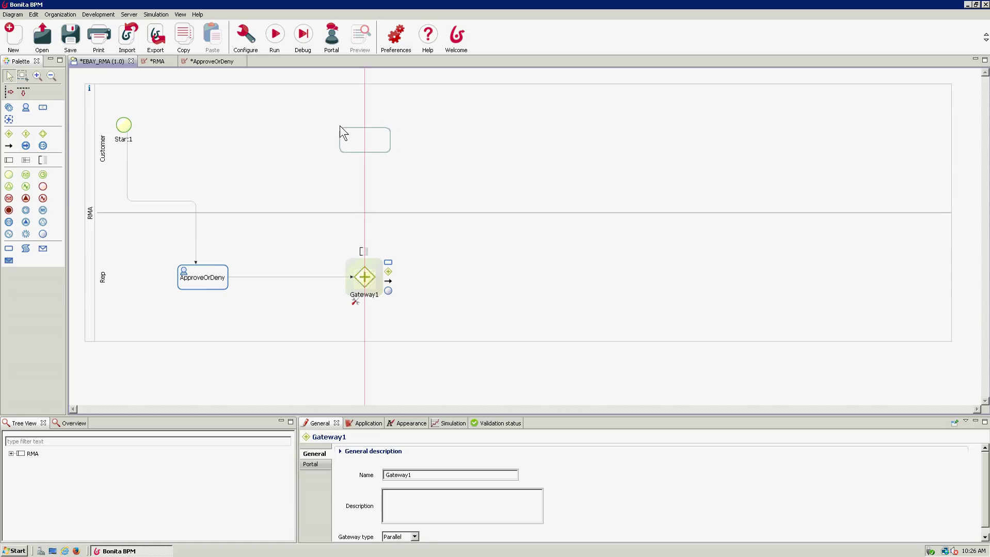
{"action": "left_click", "coordinate": [340, 126]}
{"action": "left_click", "coordinate": [362, 274]}
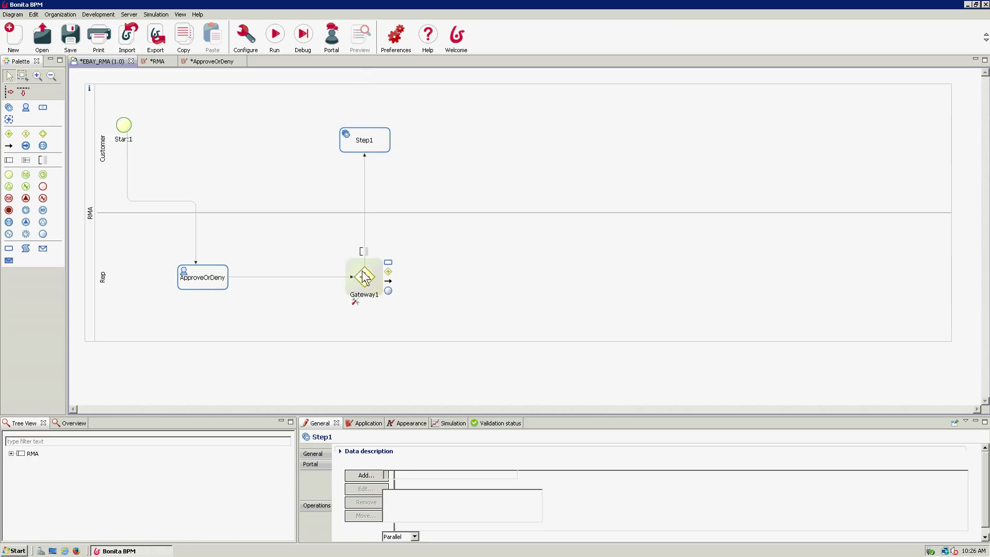
{"action": "left_click", "coordinate": [186, 278]}
{"action": "left_click", "coordinate": [374, 144]}
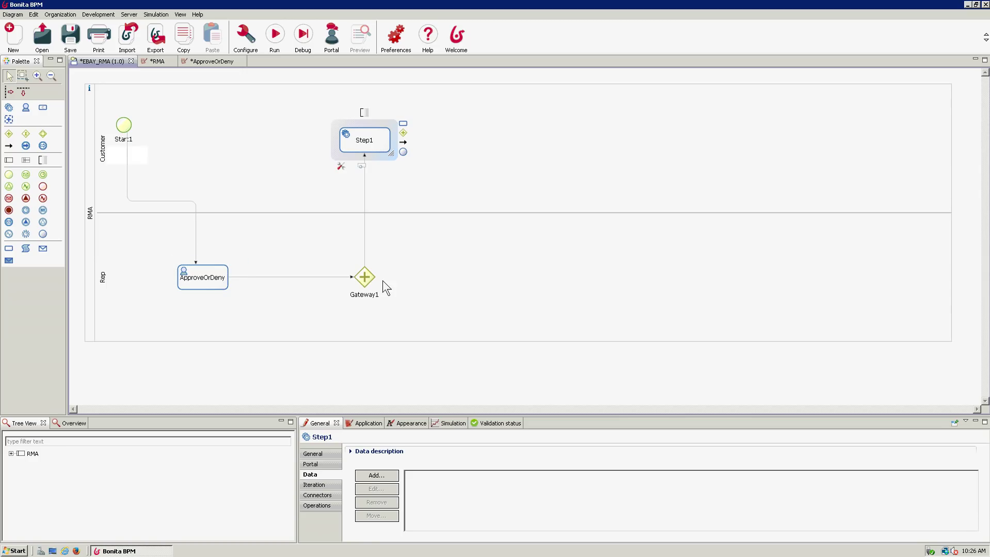
{"action": "left_click", "coordinate": [368, 278]}
{"action": "left_click_drag", "start_coordinate": [389, 262], "coordinate": [523, 273]}
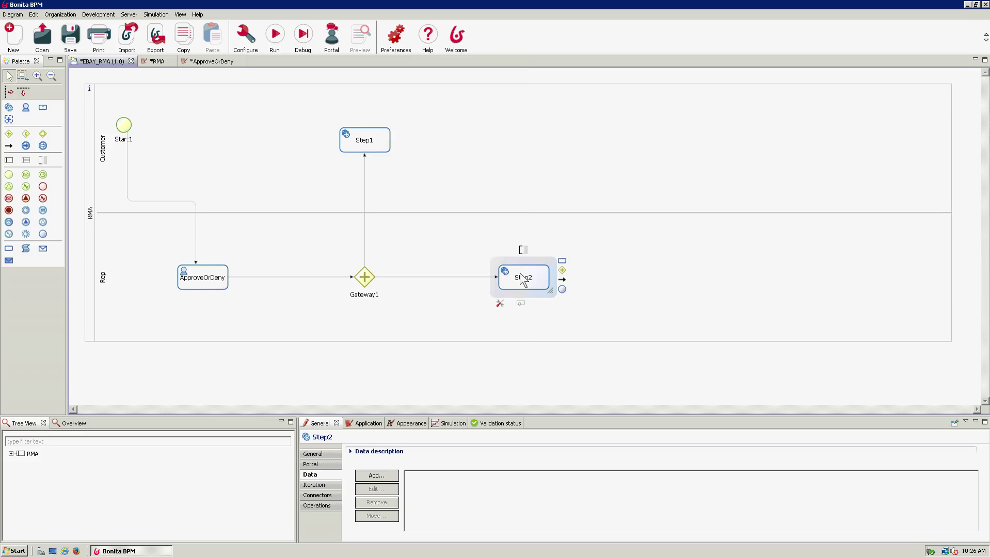
- Rename Step1 to 'Email Approval' and Step2 to 'Email Denial'
{"action": "left_click", "coordinate": [373, 148]}
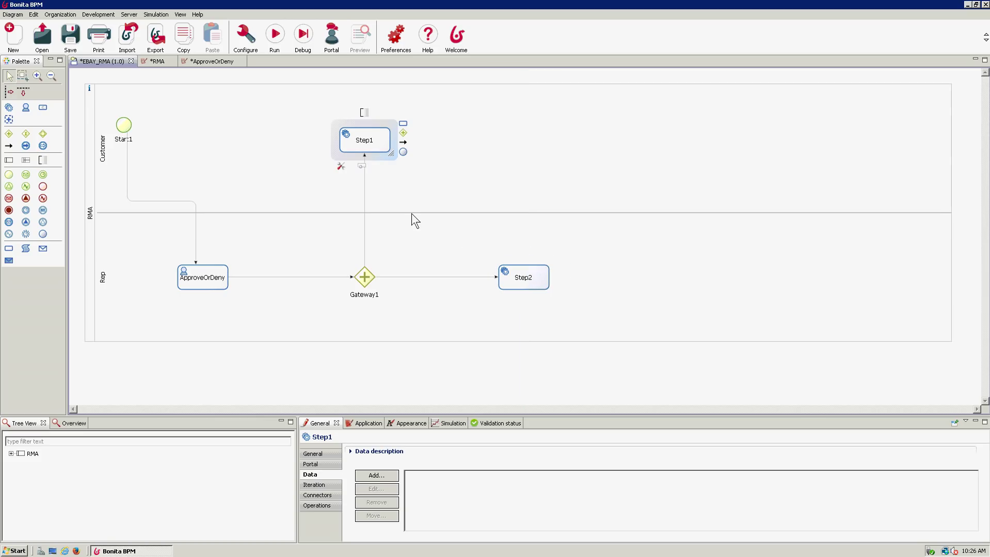
{"action": "left_click", "coordinate": [324, 457]}
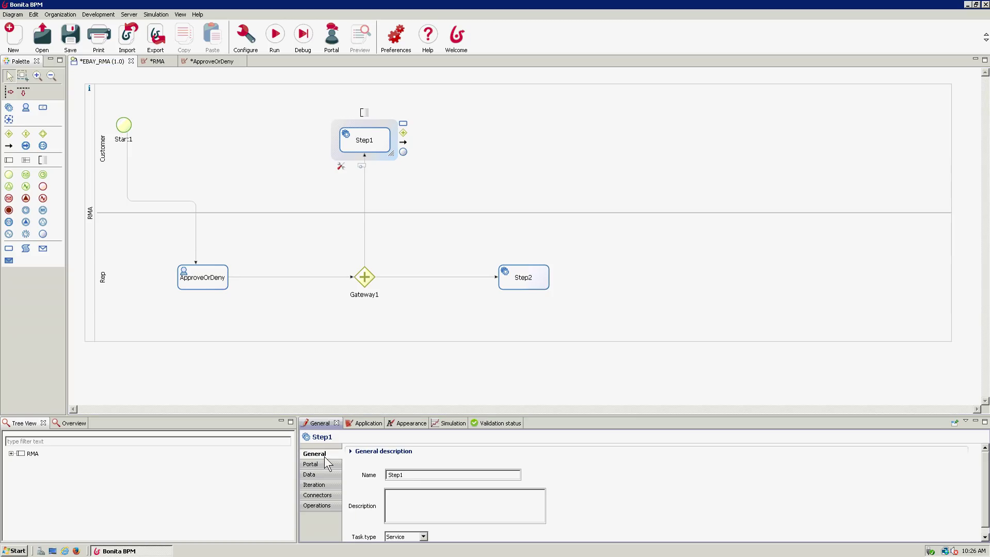
{"action": "double_click", "coordinate": [437, 475]}
{"action": "type", "text": "Email"}
{"action": "type", "text": " Ab"}
{"action": "type", "text": "pro"}
{"action": "type", "text": "val"}
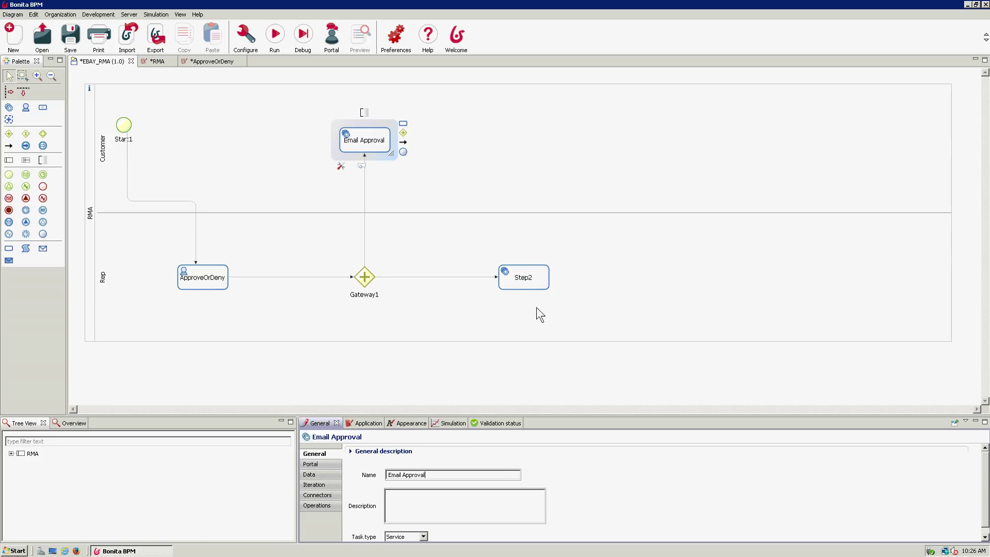
{"action": "left_click", "coordinate": [536, 269]}
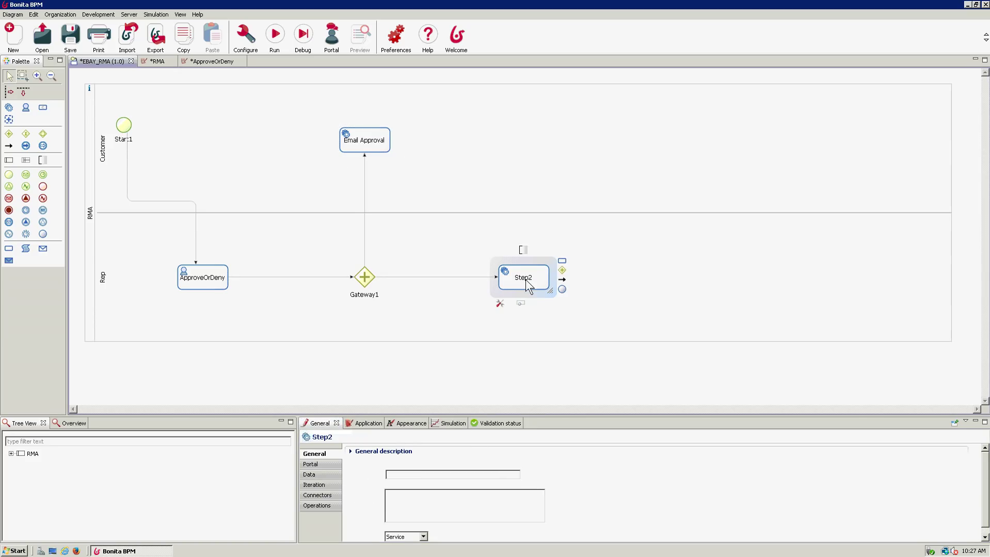
{"action": "double_click", "coordinate": [431, 474]}
{"action": "type", "text": "E"}
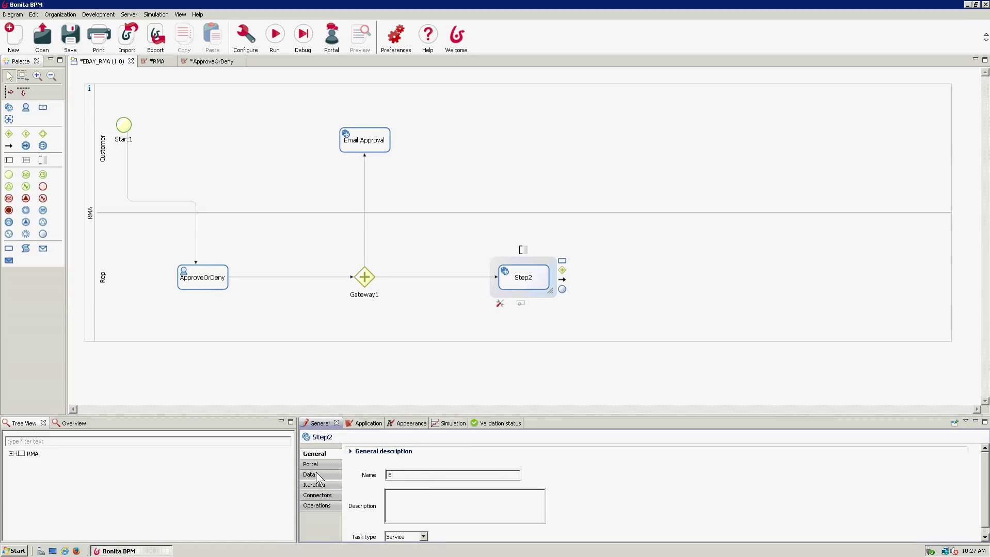
{"action": "type", "text": "mail Denial"}
- Change Gateway1 into an Exclusive gateway
{"action": "left_click", "coordinate": [458, 388]}
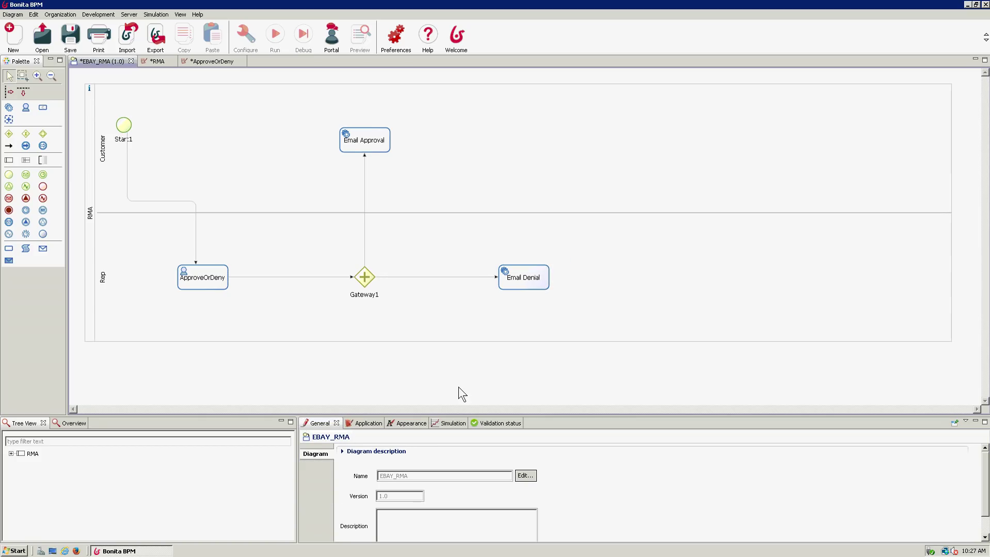
{"action": "left_click", "coordinate": [364, 250]}
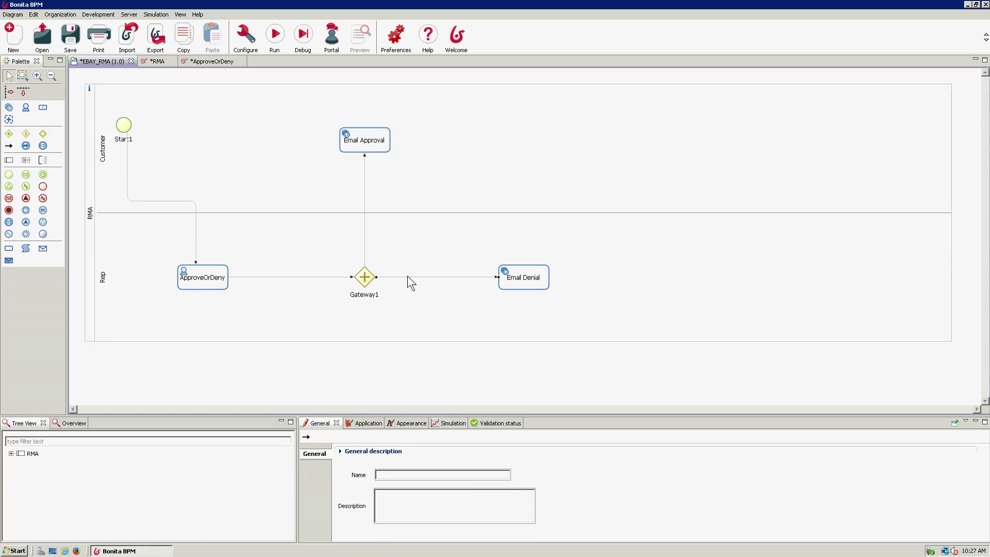
{"action": "left_click", "coordinate": [367, 272]}
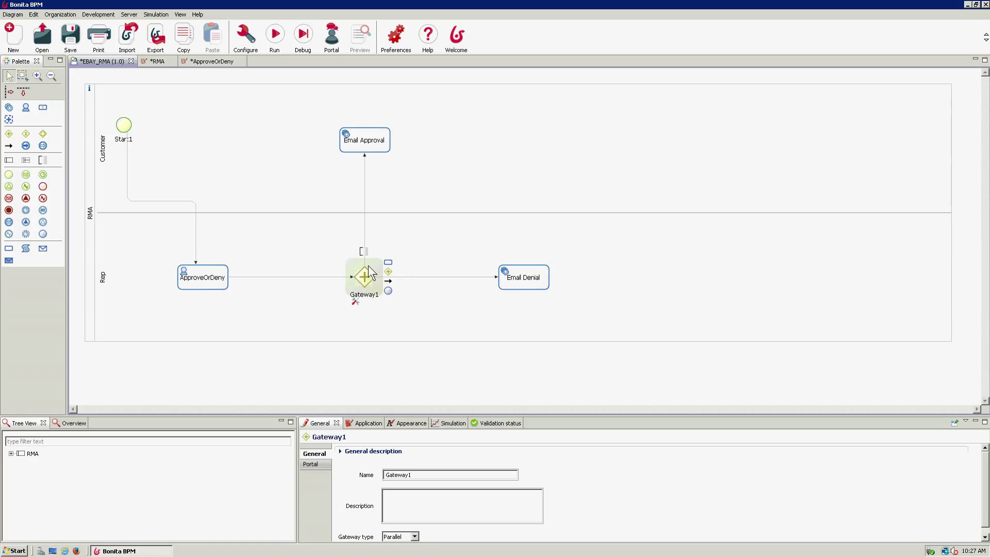
{"action": "left_click", "coordinate": [673, 487]}
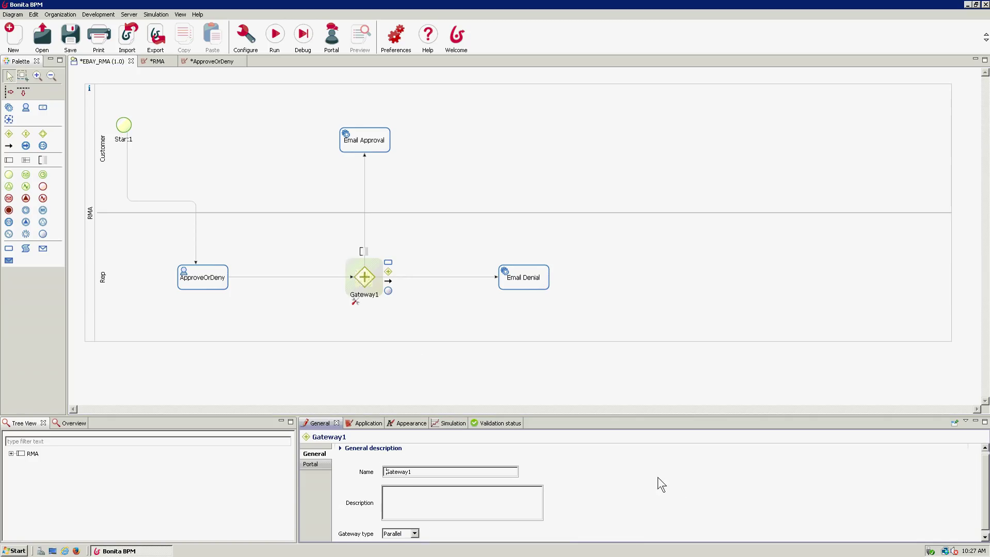
{"action": "left_click", "coordinate": [414, 531]}
{"action": "left_click", "coordinate": [407, 550]}
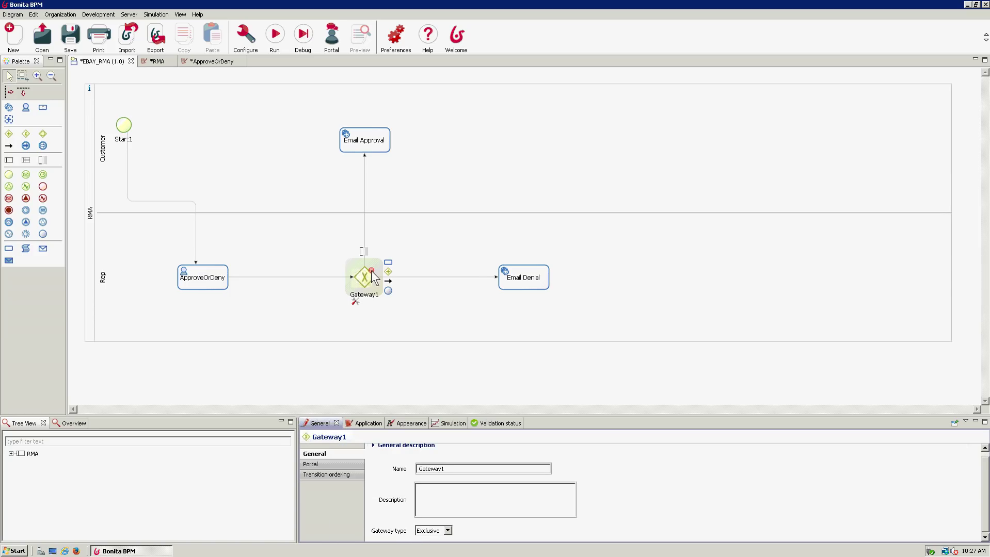
- Select the flow from Gateway1 to Email Denial and look over its properties
{"action": "mouse_move", "coordinate": [372, 272]}
{"action": "left_click", "coordinate": [426, 277]}
{"action": "left_click", "coordinate": [594, 483]}
{"action": "scroll", "coordinate": [593, 473], "scroll_direction": "down", "scroll_amount": 2}
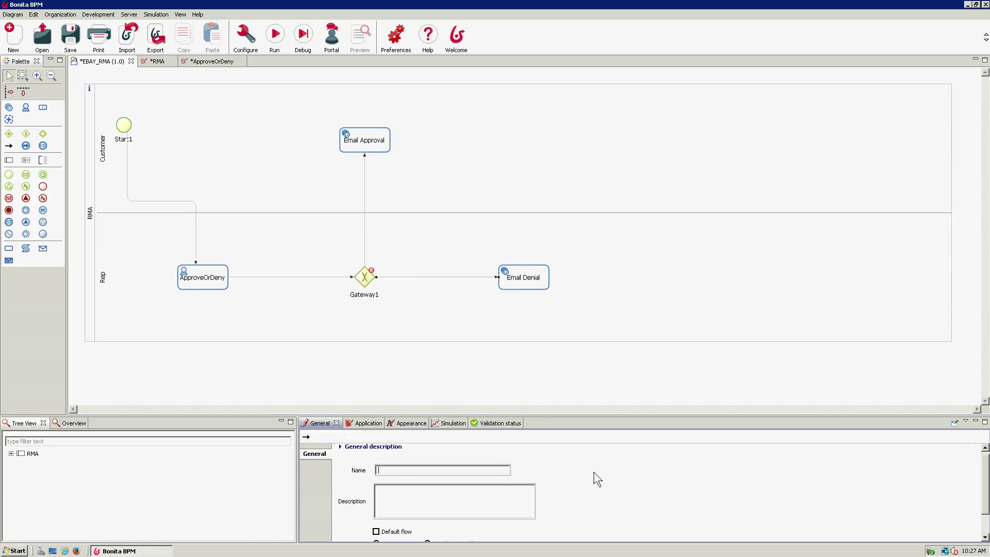
{"action": "left_click", "coordinate": [445, 277]}
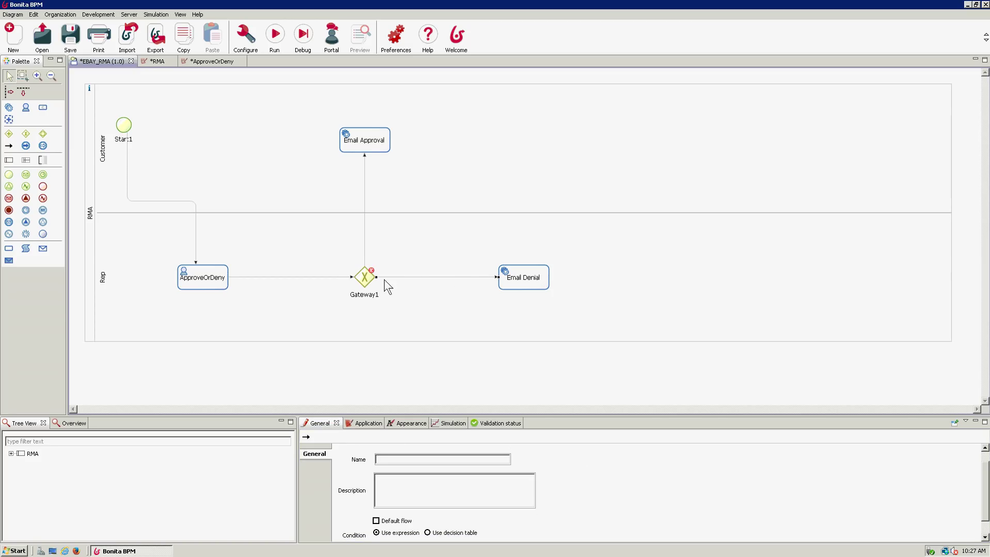
{"action": "left_click", "coordinate": [407, 524]}
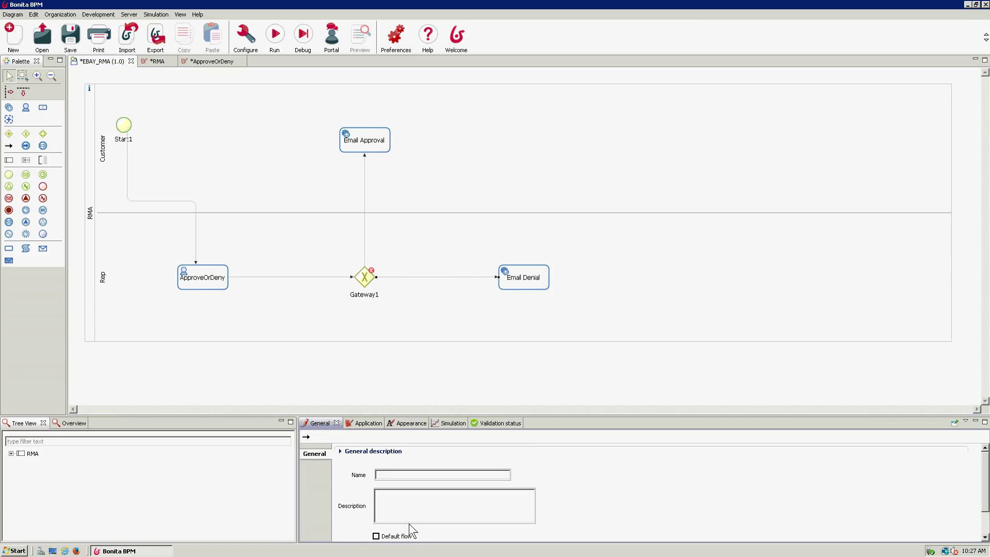
- Set the Email Approval flow's condition to rmaApproved == true
{"action": "left_click", "coordinate": [365, 245]}
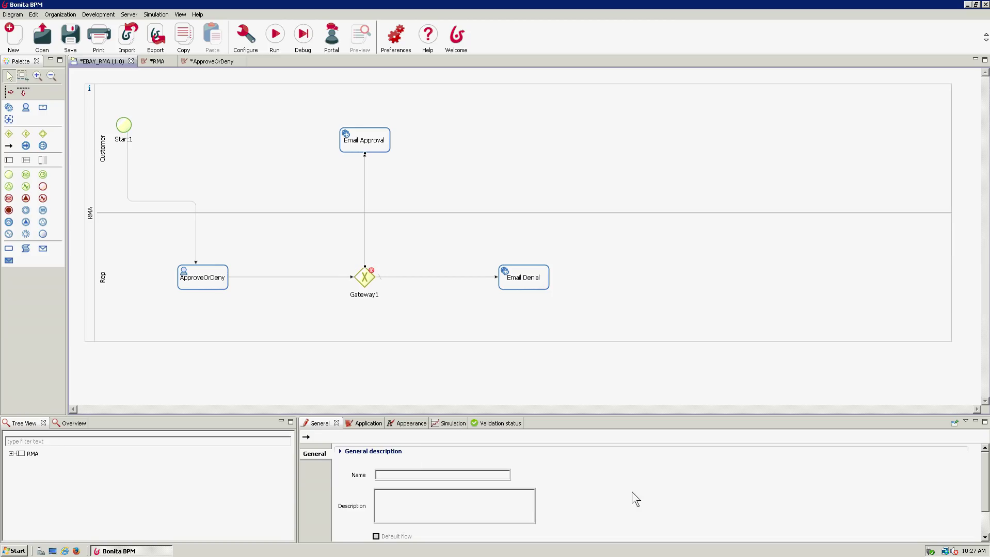
{"action": "left_click", "coordinate": [602, 492]}
{"action": "scroll", "coordinate": [554, 488], "scroll_direction": "down", "scroll_amount": 3}
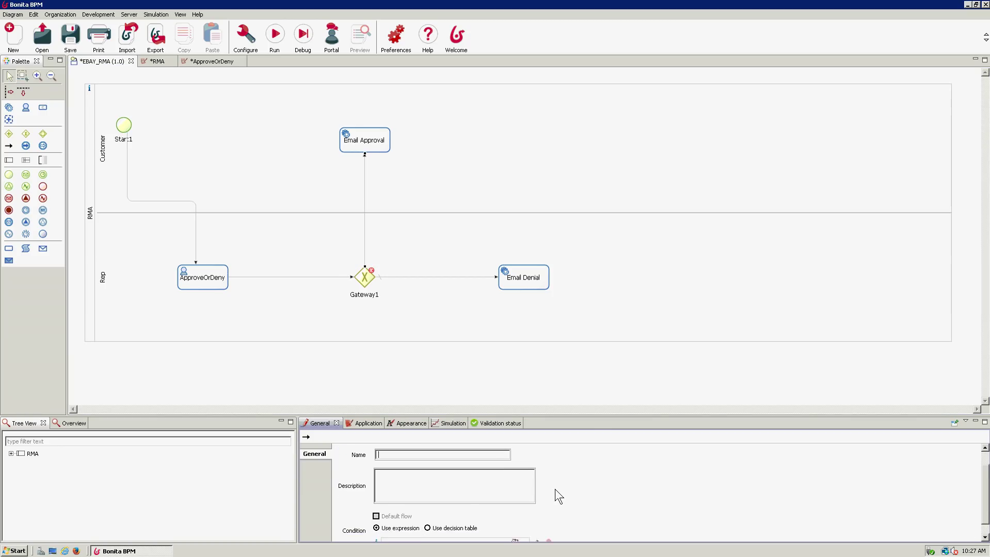
{"action": "scroll", "coordinate": [549, 492], "scroll_direction": "down", "scroll_amount": 1}
{"action": "left_click", "coordinate": [459, 527]}
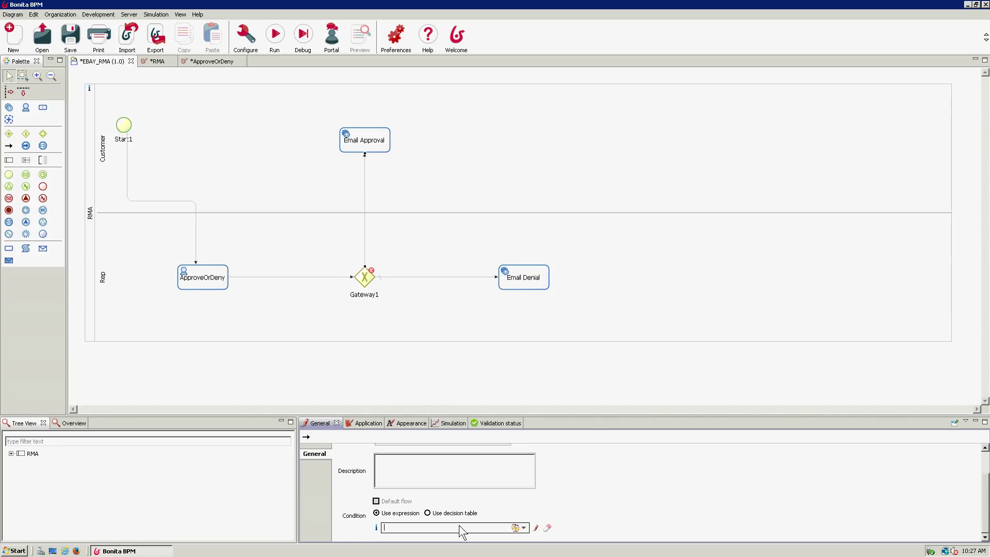
{"action": "left_click", "coordinate": [536, 528]}
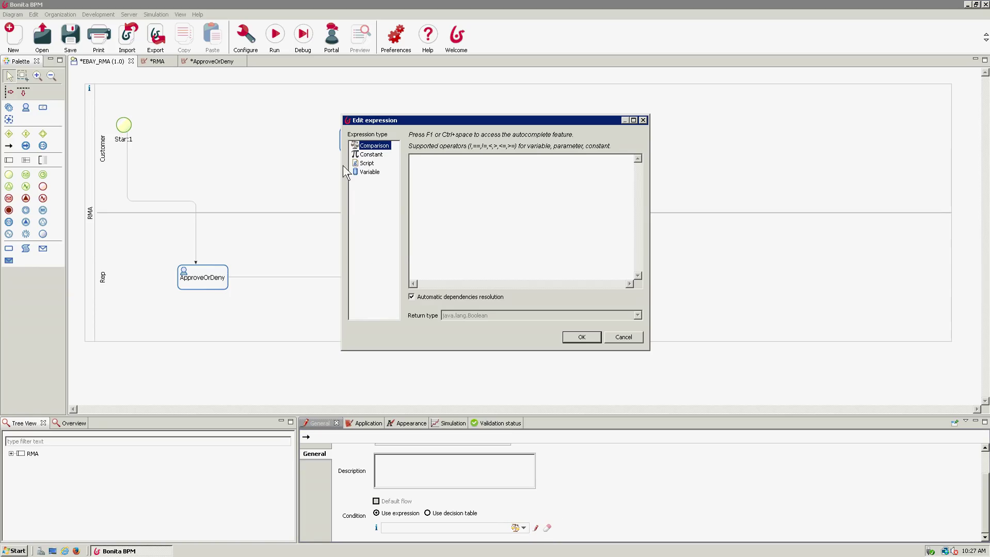
{"action": "left_click", "coordinate": [370, 172]}
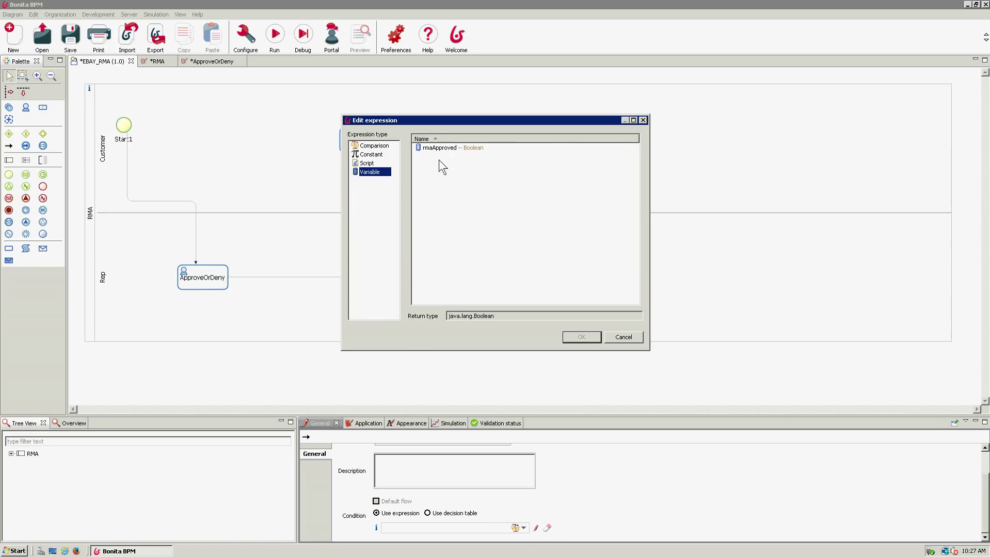
{"action": "left_click", "coordinate": [451, 149]}
{"action": "left_click", "coordinate": [581, 338]}
{"action": "type", "text": "=="}
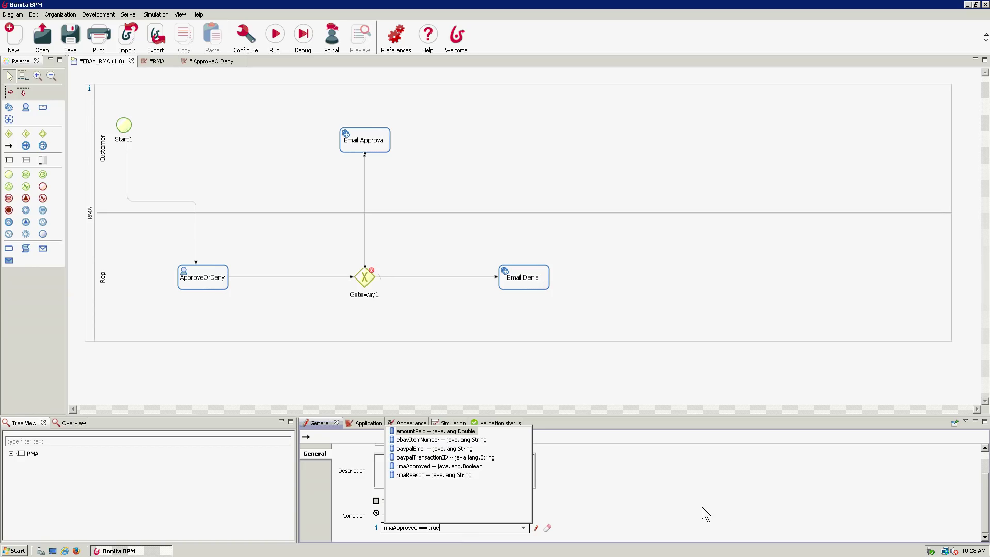
{"action": "type", "text": " true"}
{"action": "key", "text": "Escape"}
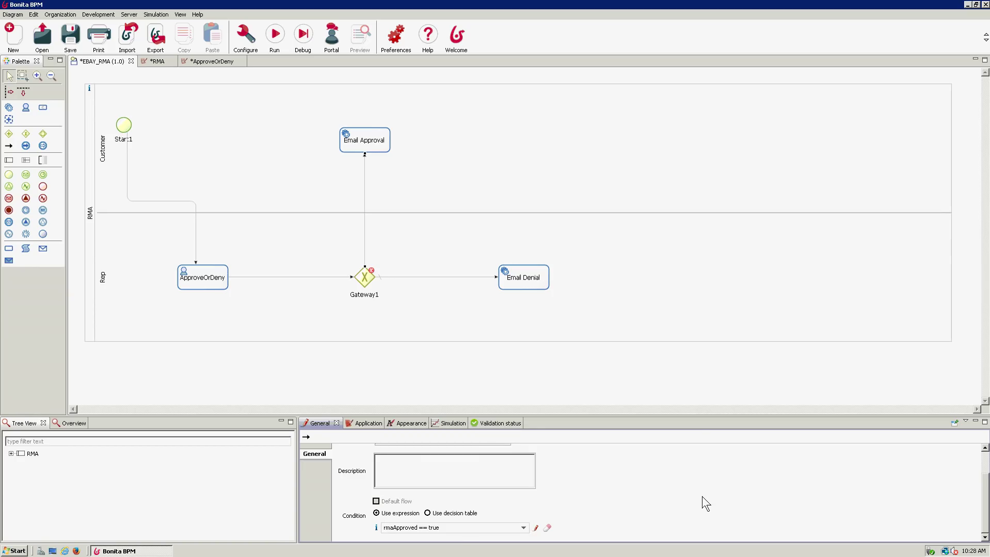
{"action": "left_click", "coordinate": [679, 360]}
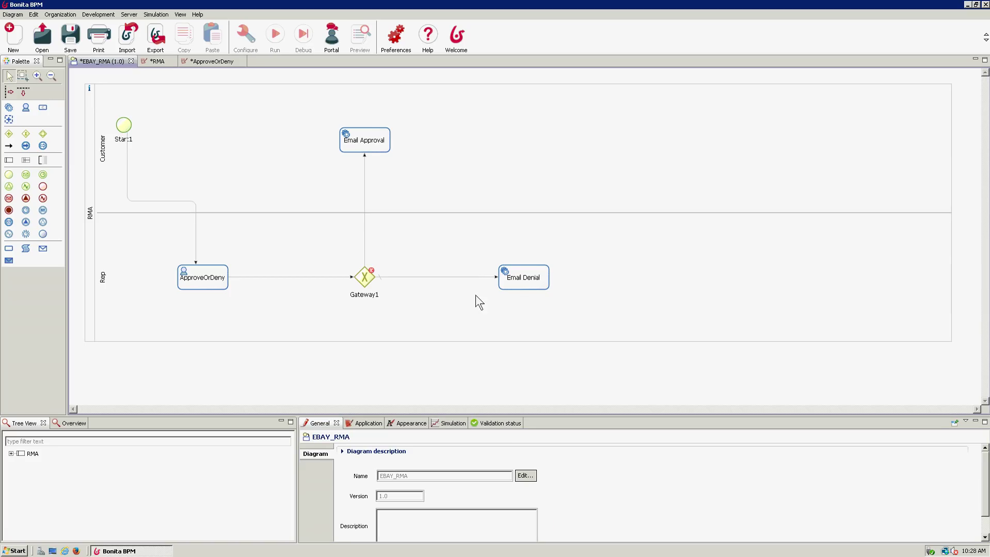
{"action": "left_click", "coordinate": [369, 281]}
{"action": "left_click", "coordinate": [448, 537]}
{"action": "left_click", "coordinate": [446, 527]}
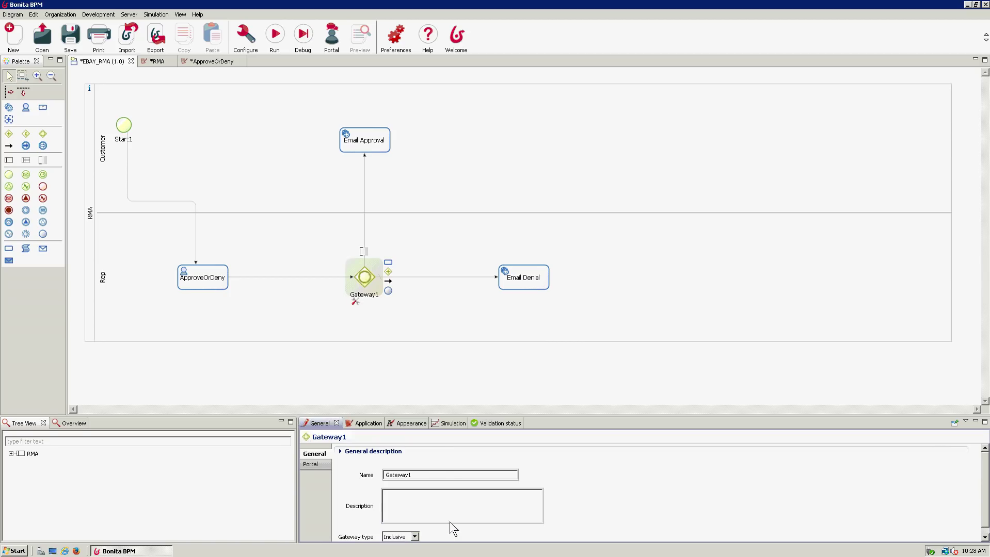
{"action": "left_click", "coordinate": [433, 366]}
{"action": "left_click", "coordinate": [369, 275]}
{"action": "left_click", "coordinate": [414, 537]}
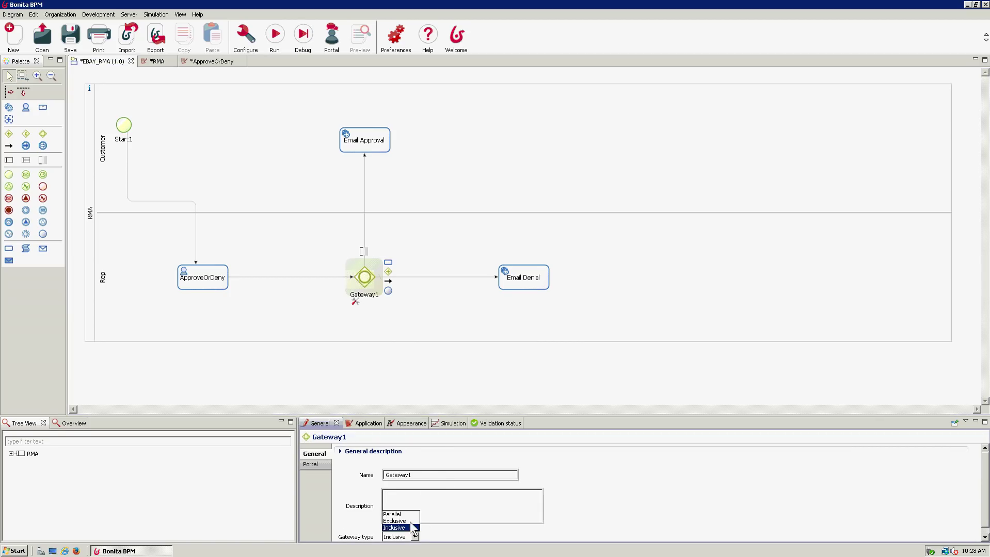
{"action": "left_click", "coordinate": [411, 521]}
{"action": "left_click", "coordinate": [425, 312]}
{"action": "left_click", "coordinate": [443, 362]}
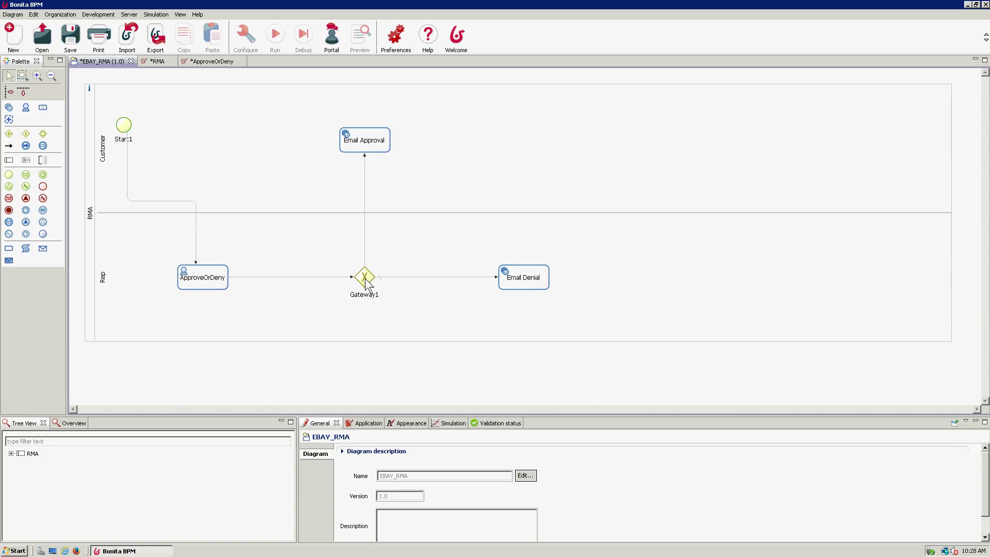
{"action": "left_click", "coordinate": [362, 143]}
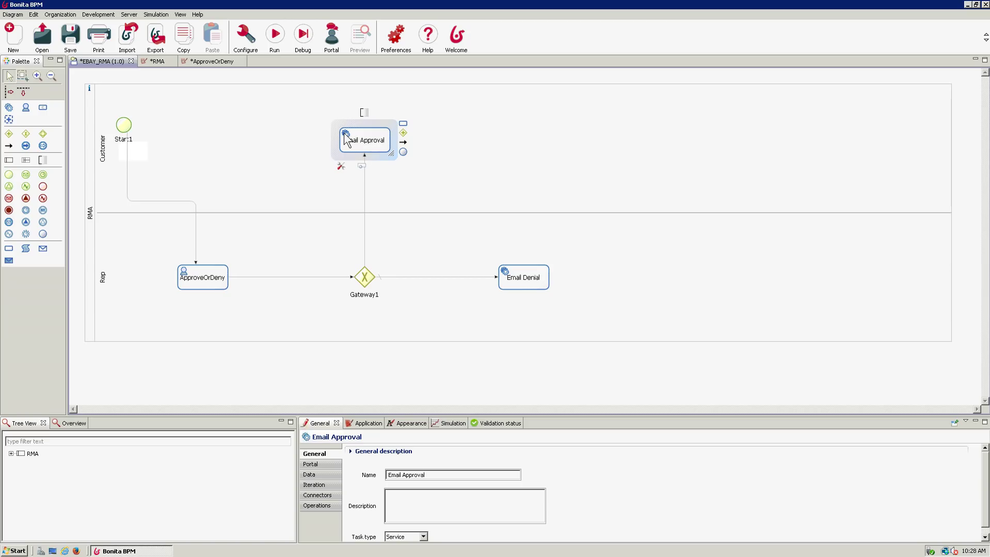
- Add an Email (SMTP) connector from the Messaging category to the Email Approval task
{"action": "right_click", "coordinate": [347, 139]}
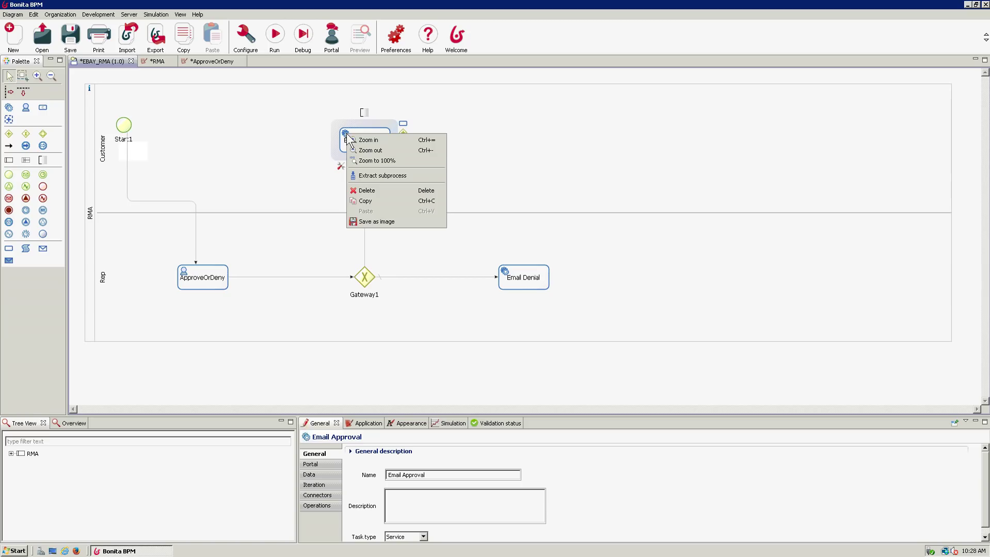
{"action": "left_click", "coordinate": [527, 147]}
{"action": "left_click", "coordinate": [370, 145]}
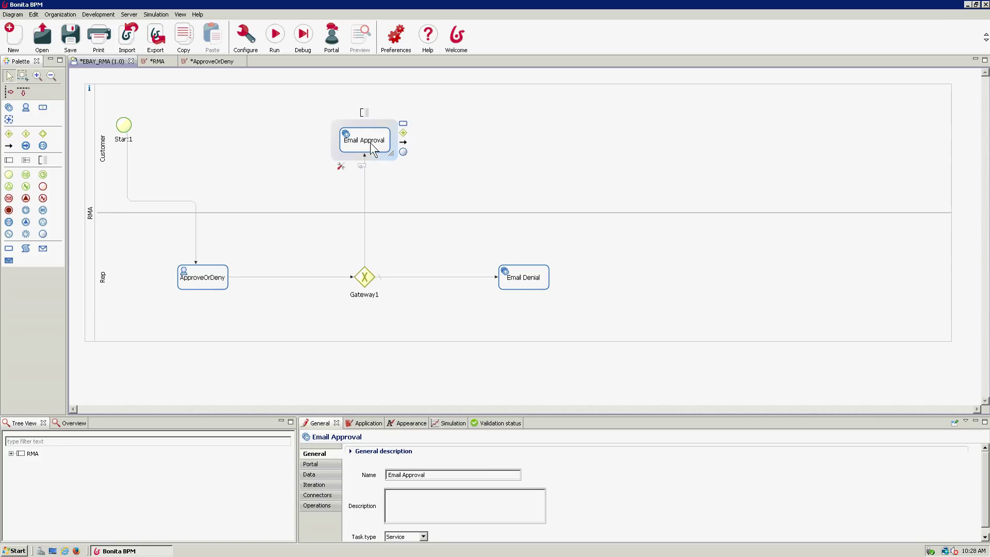
{"action": "left_click", "coordinate": [319, 496]}
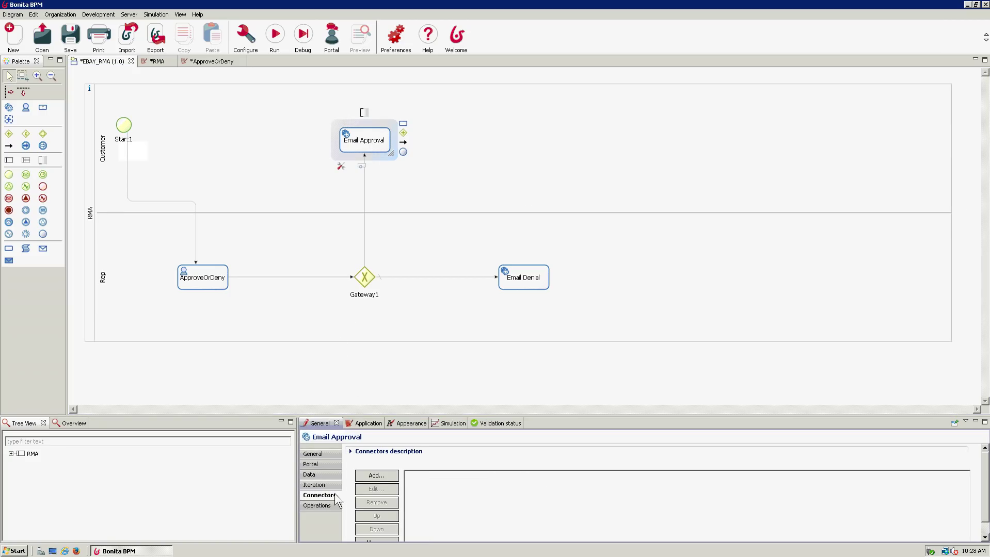
{"action": "left_click", "coordinate": [376, 475]}
{"action": "left_click", "coordinate": [396, 231]}
{"action": "left_click", "coordinate": [474, 240]}
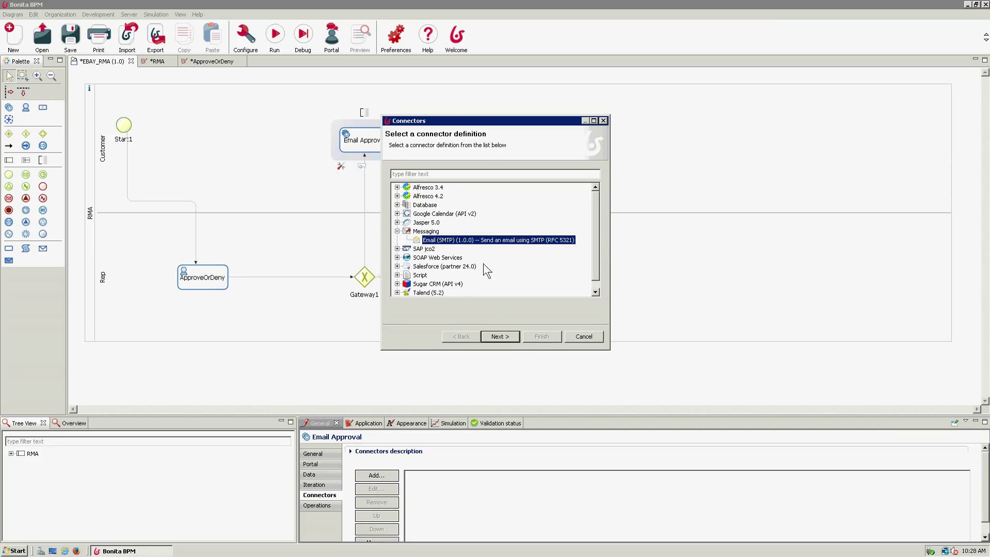
{"action": "left_click", "coordinate": [503, 339]}
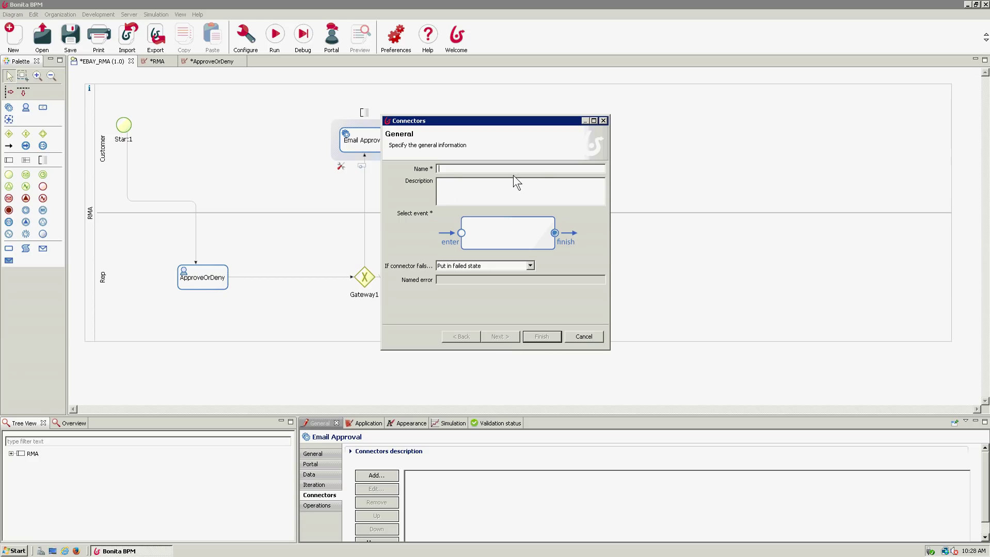
- Name the connector emailApp and expose its authentication and security settings
{"action": "type", "text": "emailApp"}
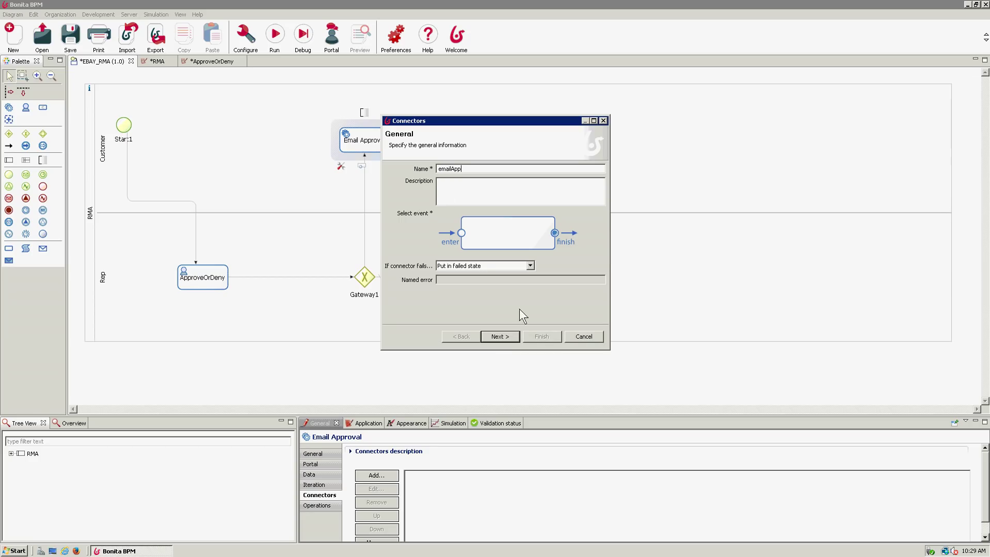
{"action": "left_click", "coordinate": [500, 337]}
{"action": "left_click", "coordinate": [398, 220]}
{"action": "left_click", "coordinate": [401, 207]}
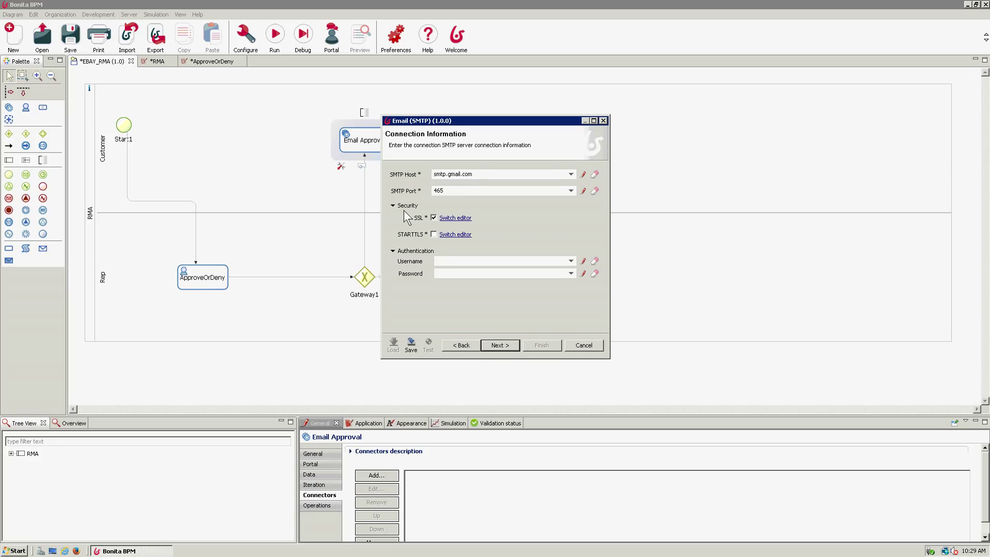
- Enter the Gmail account username and password for the smtp.gmail.com:465 SSL connection
{"action": "left_click", "coordinate": [449, 262]}
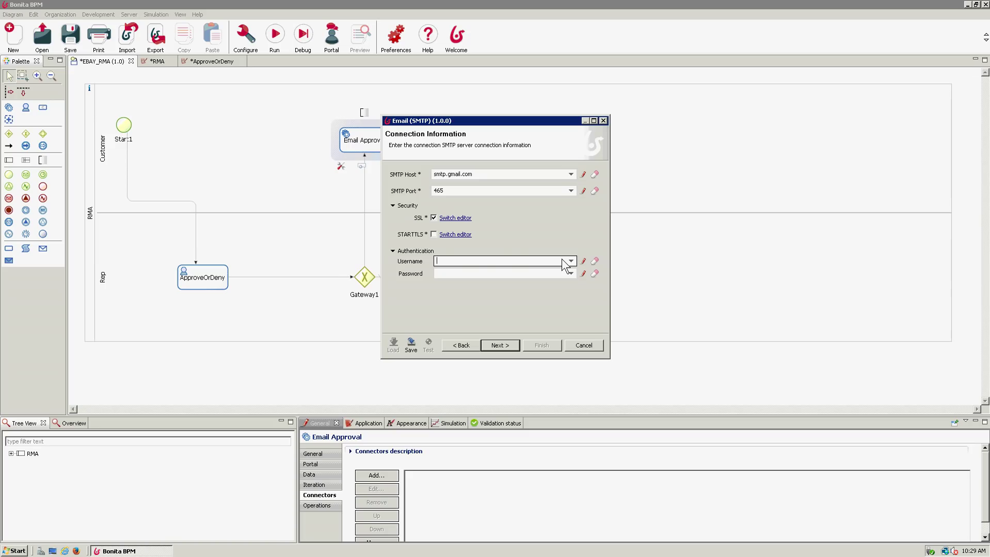
{"action": "key", "text": "Tab"}
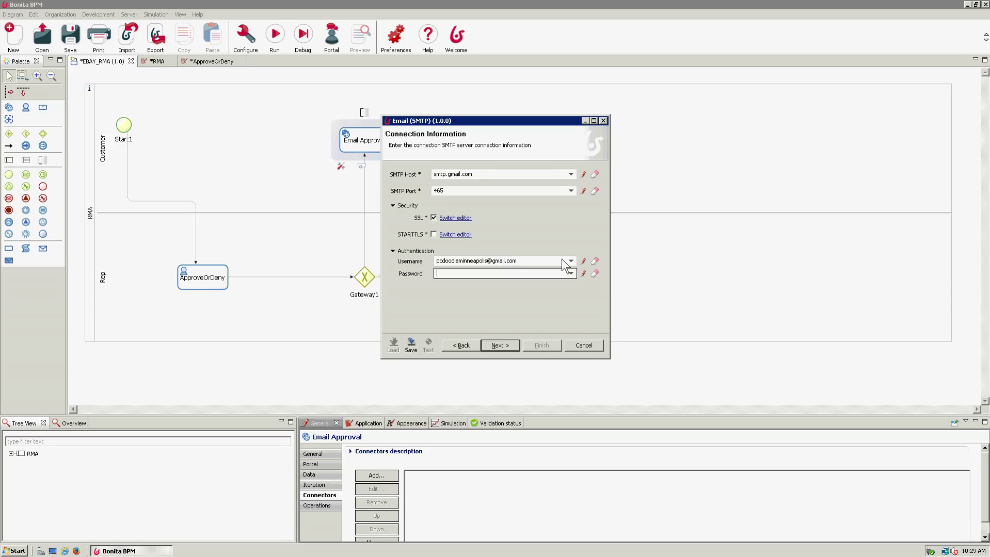
{"action": "type", "text": "**********"}
{"action": "left_click", "coordinate": [534, 262]}
{"action": "left_click", "coordinate": [529, 173]}
- Set the sender to the Gmail address and the recipient to the paypalEmail variable
{"action": "left_click", "coordinate": [499, 346]}
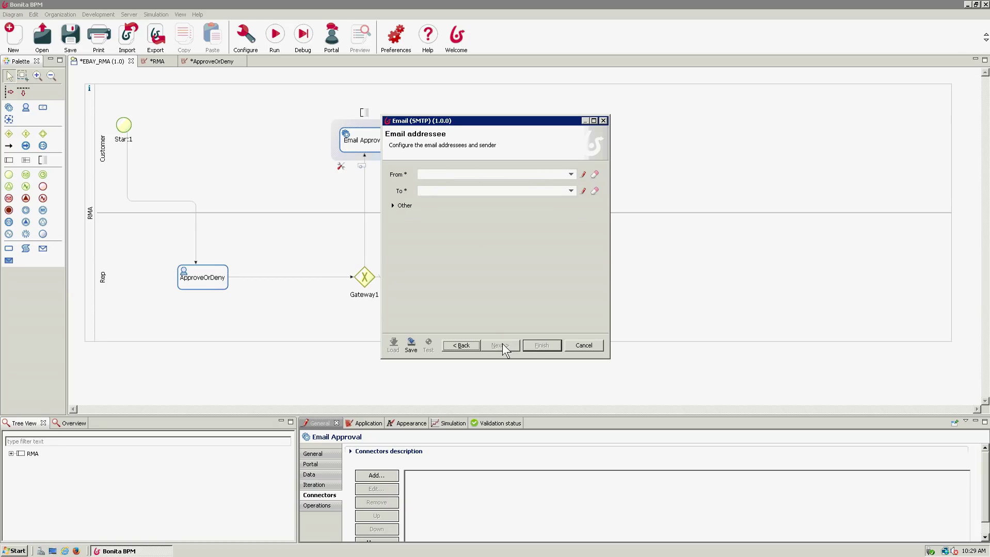
{"action": "left_click", "coordinate": [516, 174]}
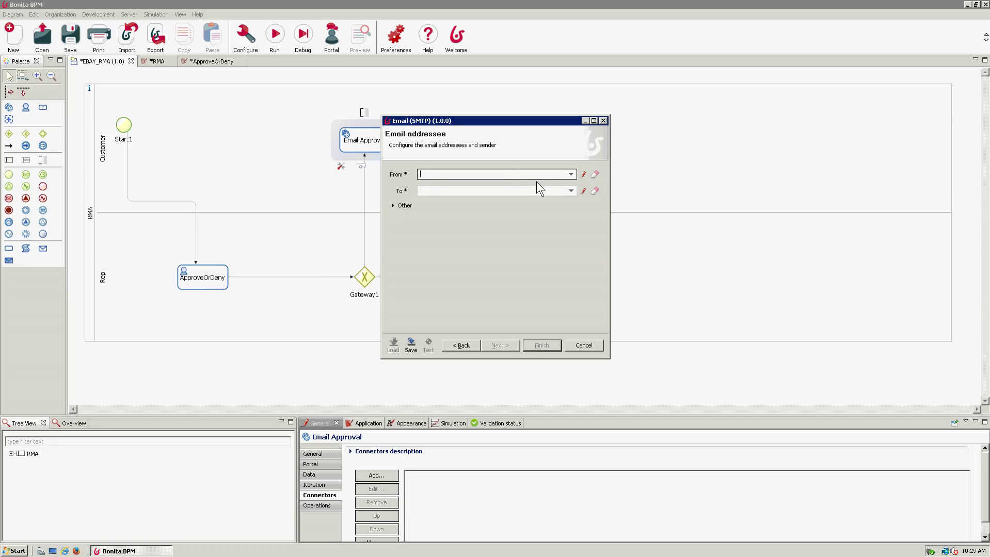
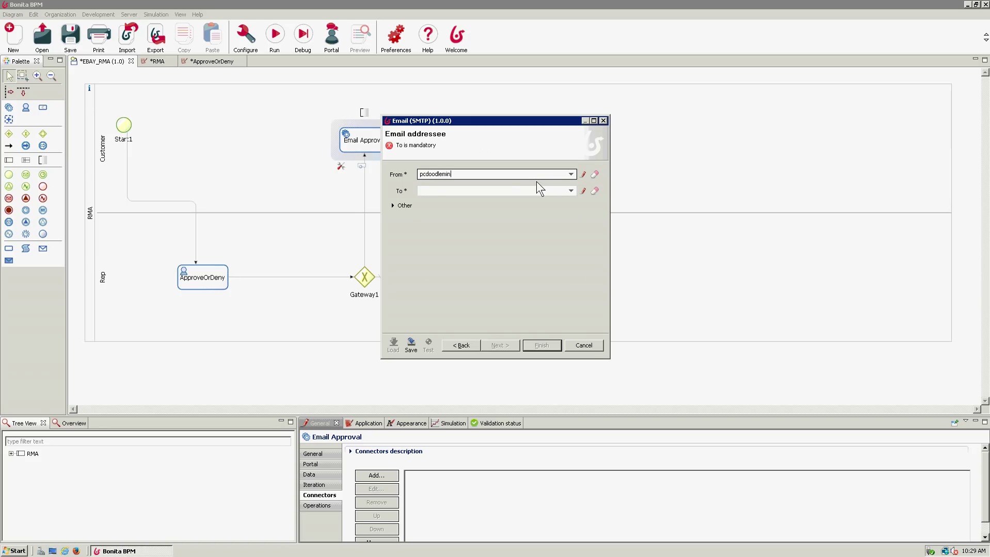
{"action": "key", "text": "Tab"}
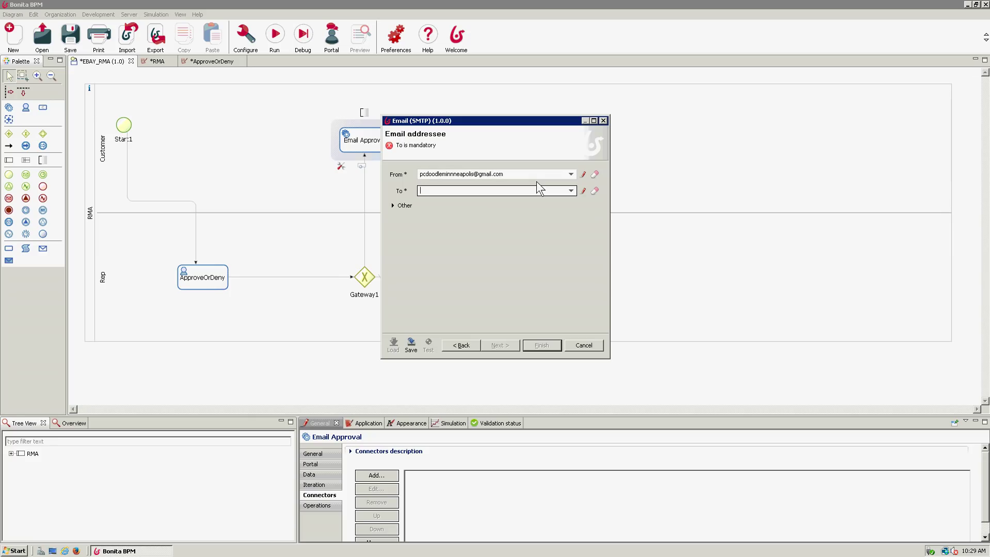
{"action": "type", "text": "pa"}
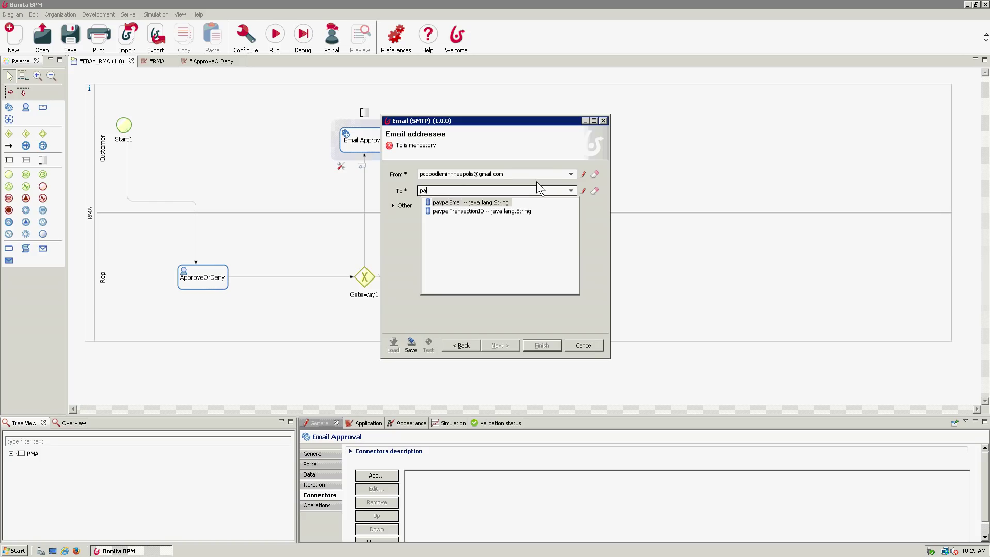
{"action": "double_click", "coordinate": [494, 203]}
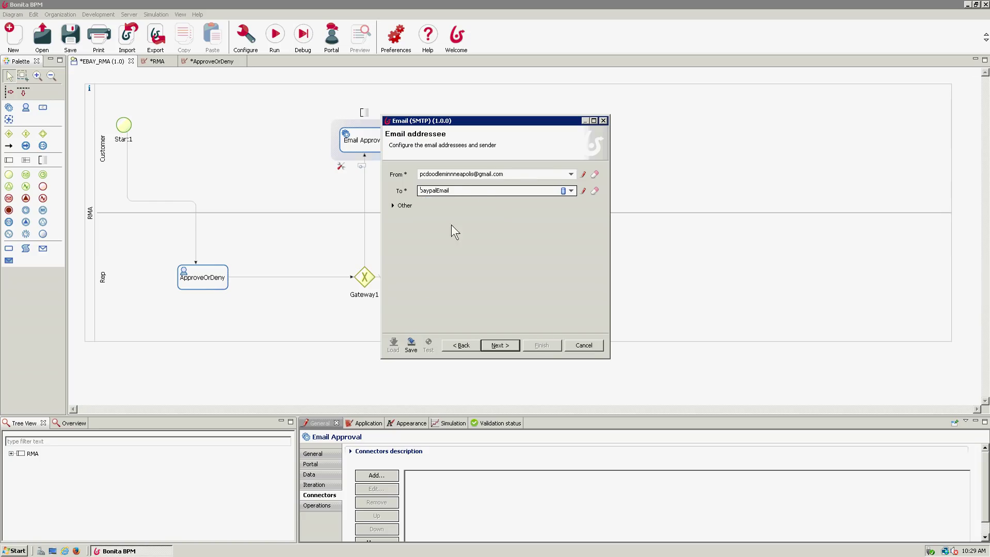
{"action": "left_click", "coordinate": [394, 206]}
{"action": "left_click", "coordinate": [394, 206]}
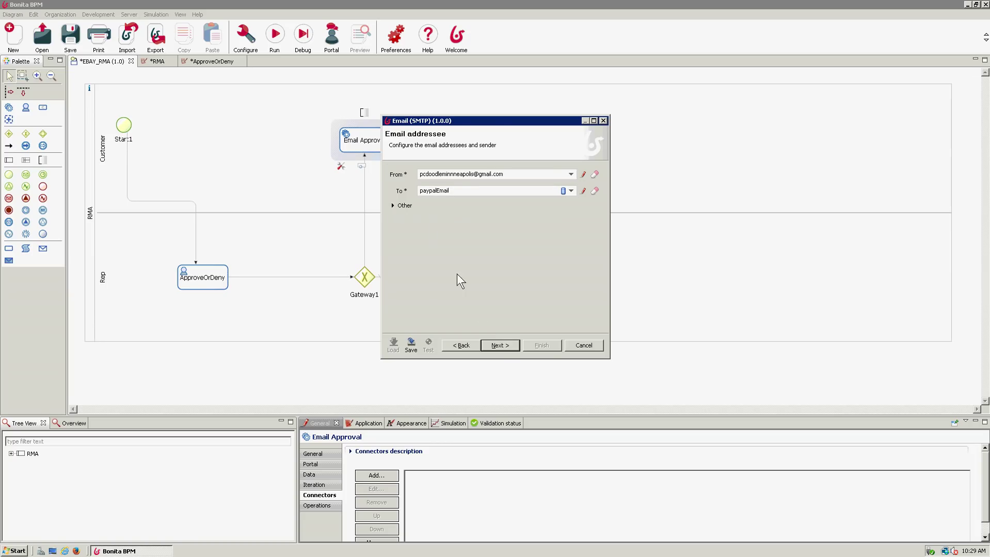
{"action": "left_click", "coordinate": [499, 345]}
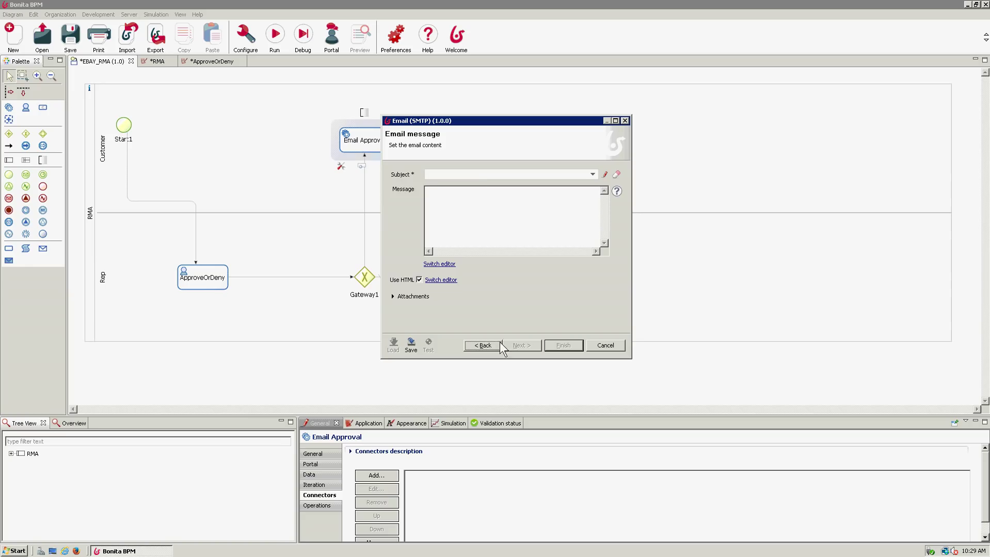
- Enter subject 'Your RMA was approved' and a body asking to ship the product to 123 Easy Str
{"action": "left_click", "coordinate": [482, 172]}
{"action": "type", "text": "Your RMA was approved"}
{"action": "key", "text": "Tab"}
{"action": "type", "text": "Please ship your prod"}
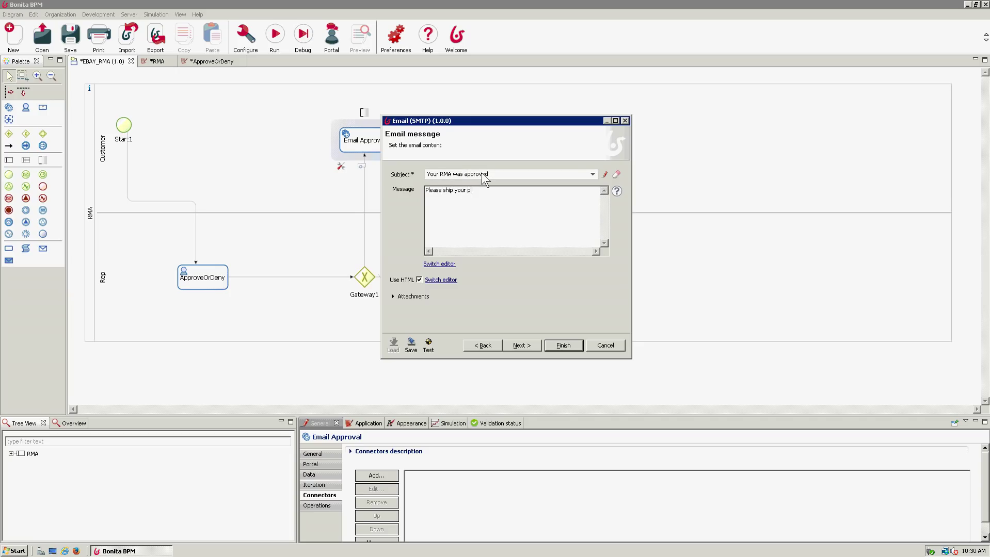
{"action": "type", "text": "uct to :  "}
{"action": "type", "text": "123 Easy "}
{"action": "type", "text": "Str."}
{"action": "key", "text": "Return"}
{"action": "key", "text": "Return"}
{"action": "type", "text": "lkajsdflkasjdlkfsajd"}
{"action": "key", "text": "Return"}
{"action": "type", "text": "lkajdflkjasdflkj"}
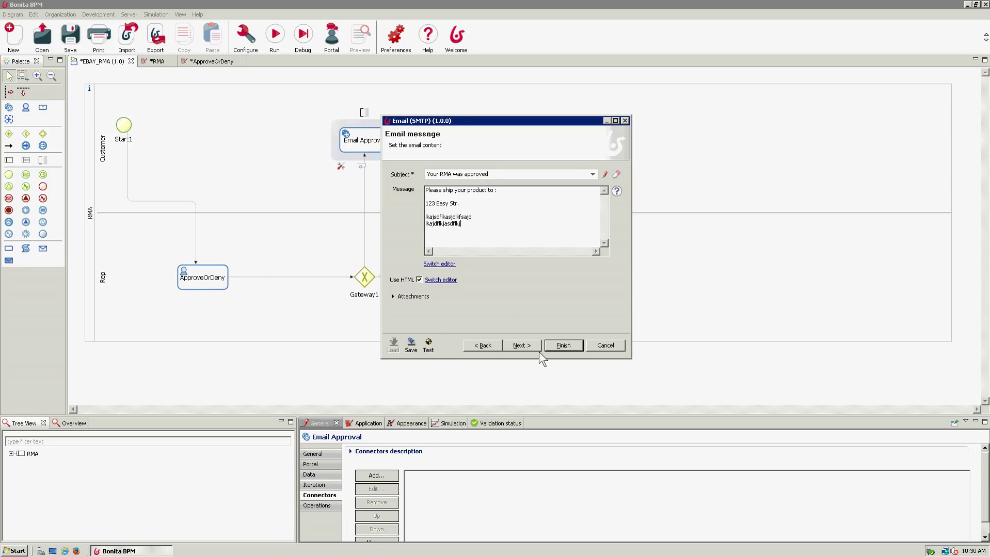
- Test the emailApp connector, dismiss the Manage jars dialog, and finish saving it
{"action": "left_click", "coordinate": [432, 344]}
{"action": "left_click", "coordinate": [551, 287]}
{"action": "left_click", "coordinate": [564, 345]}
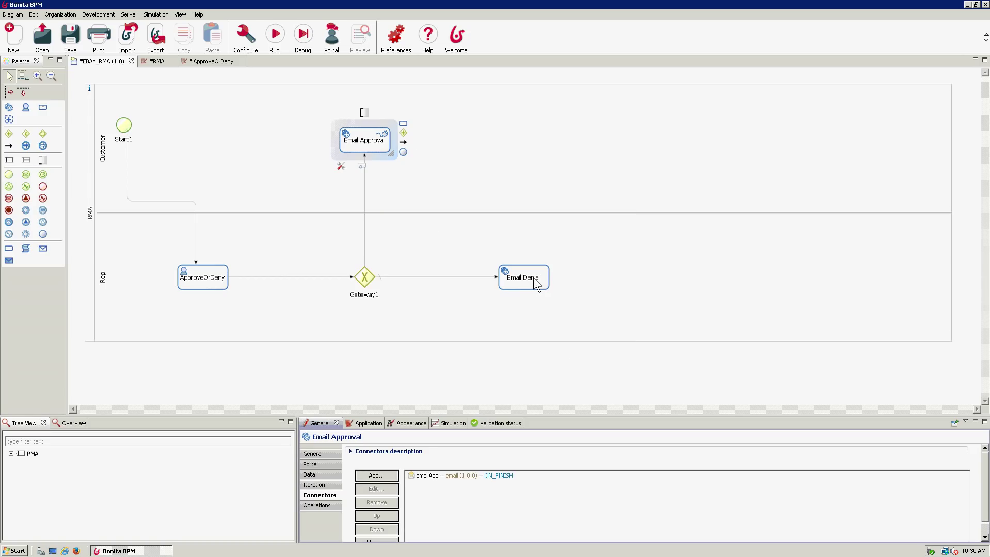
- Add an Email (SMTP) connector from the Messaging category to the Email Denial task
{"action": "left_click", "coordinate": [533, 278]}
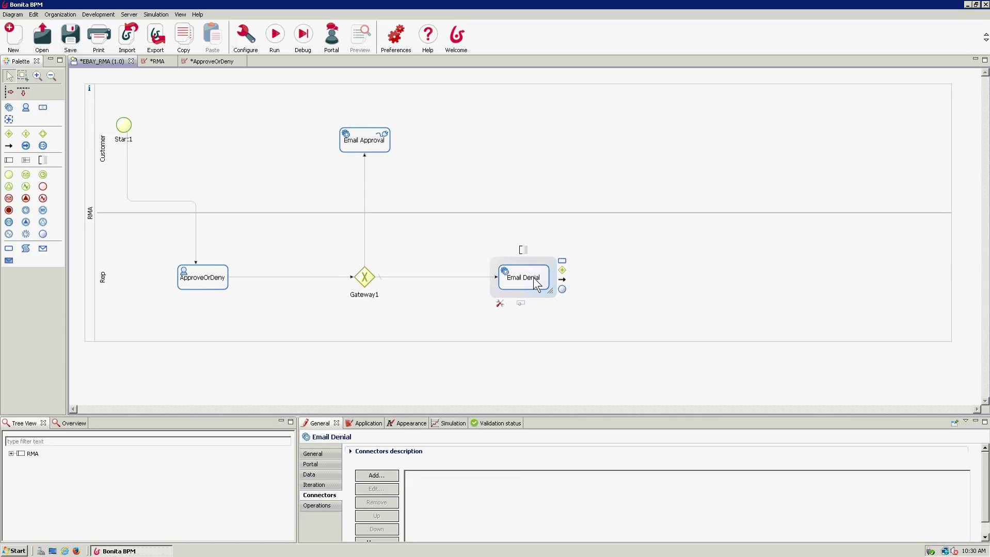
{"action": "right_click", "coordinate": [533, 278]}
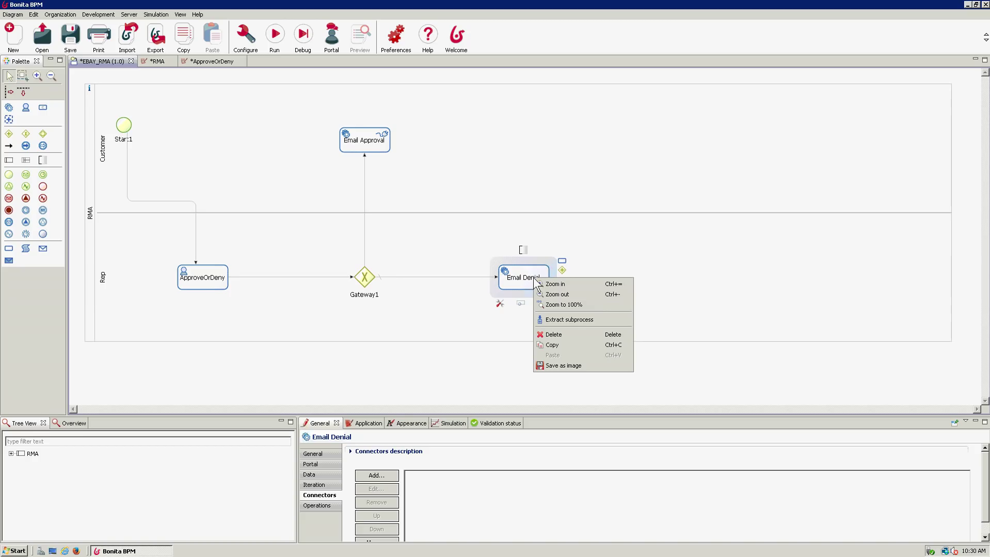
{"action": "left_click", "coordinate": [494, 280]}
{"action": "left_click", "coordinate": [520, 281]}
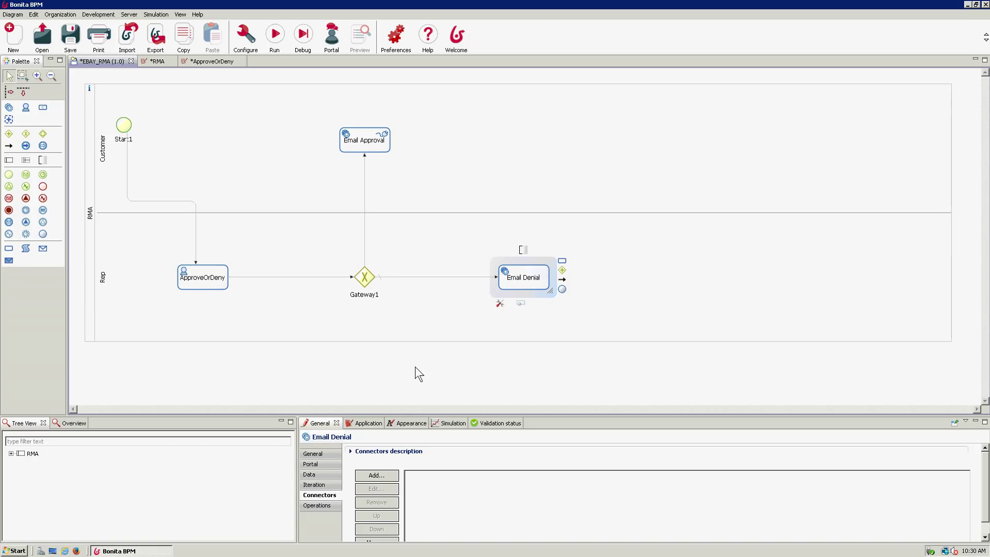
{"action": "left_click", "coordinate": [383, 475]}
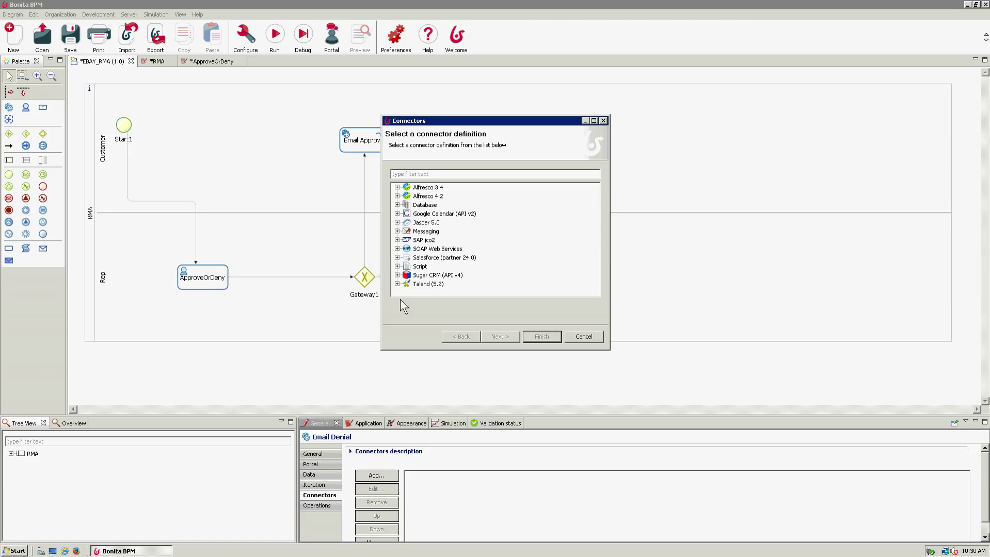
{"action": "left_click", "coordinate": [397, 231]}
{"action": "left_click", "coordinate": [434, 240]}
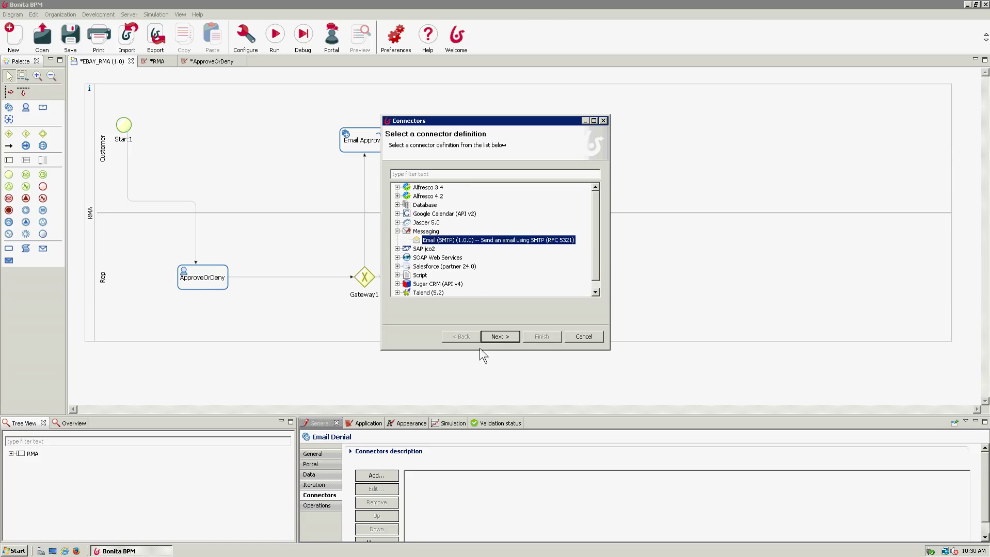
{"action": "left_click", "coordinate": [495, 336]}
- Name the connector emailDeny and open its smtp.gmail.com port 465 authentication settings
{"action": "type", "text": "emailDeny"}
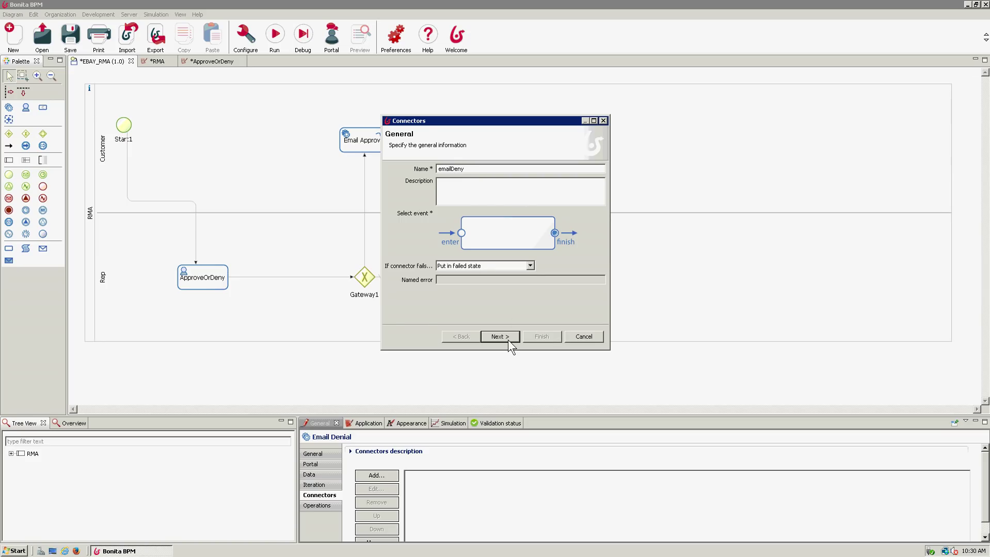
{"action": "left_click", "coordinate": [508, 338]}
{"action": "left_click", "coordinate": [394, 219]}
{"action": "left_click", "coordinate": [484, 229]}
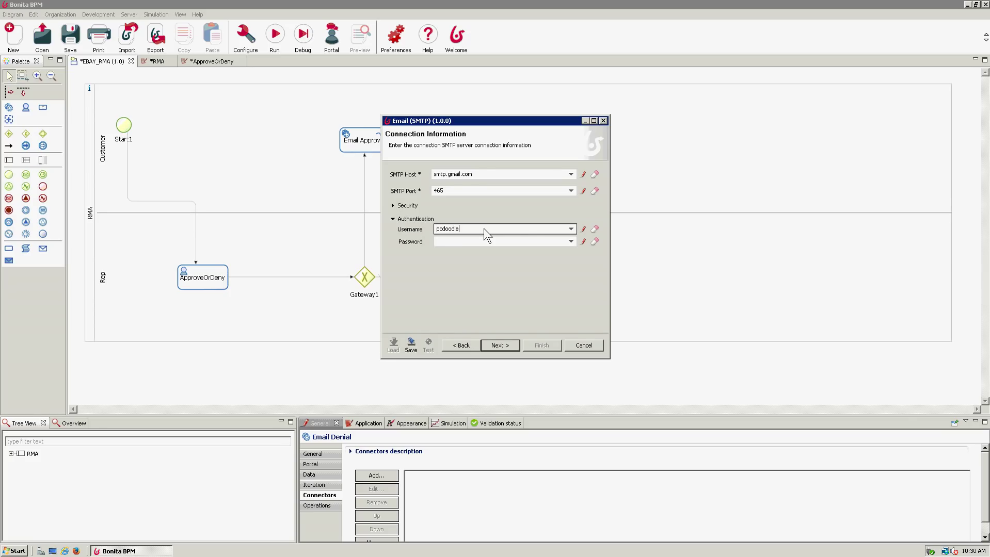
- Enter the Gmail credentials, use the Gmail address as sender and paypalEmail as recipient
{"action": "key", "text": "Tab"}
{"action": "type", "text": "****"}
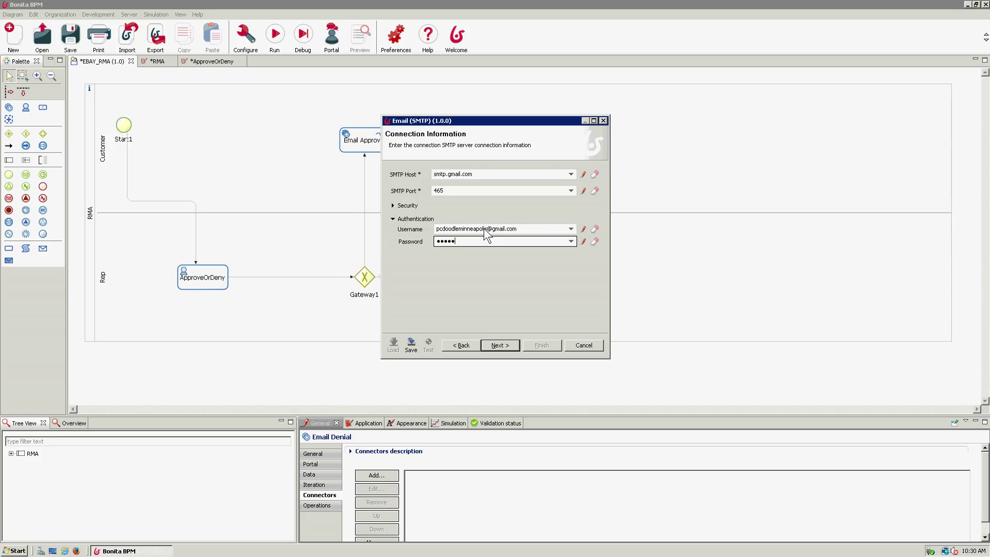
{"action": "left_click", "coordinate": [501, 346]}
{"action": "left_click", "coordinate": [482, 174]}
{"action": "key", "text": "Tab"}
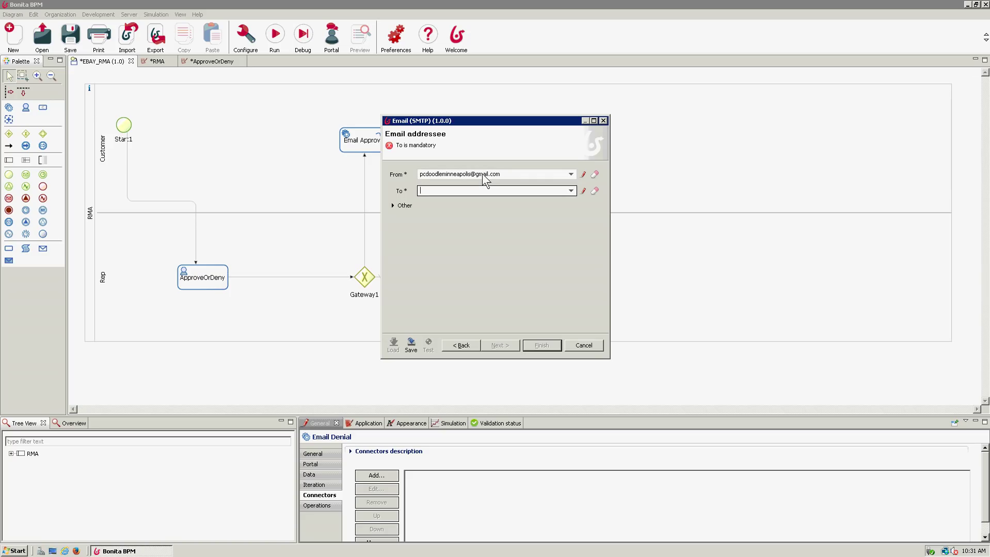
{"action": "type", "text": "payp"}
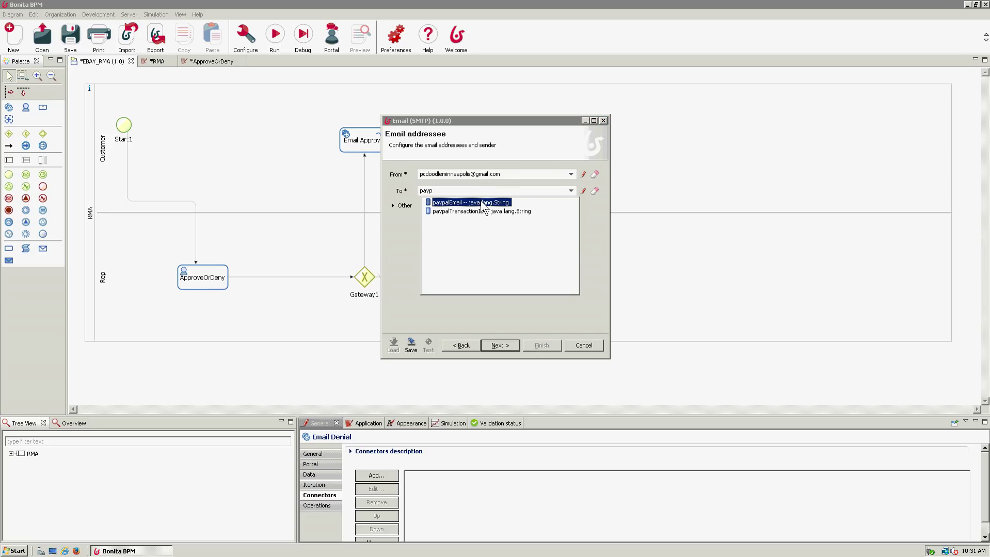
{"action": "left_click", "coordinate": [481, 202]}
- Write subject 'Your RMA was denied' with a denial message, save emailDeny, and run the process
{"action": "left_click", "coordinate": [500, 345]}
{"action": "left_click", "coordinate": [460, 176]}
{"action": "type", "text": "Your RMA was denied"}
{"action": "left_click", "coordinate": [508, 203]}
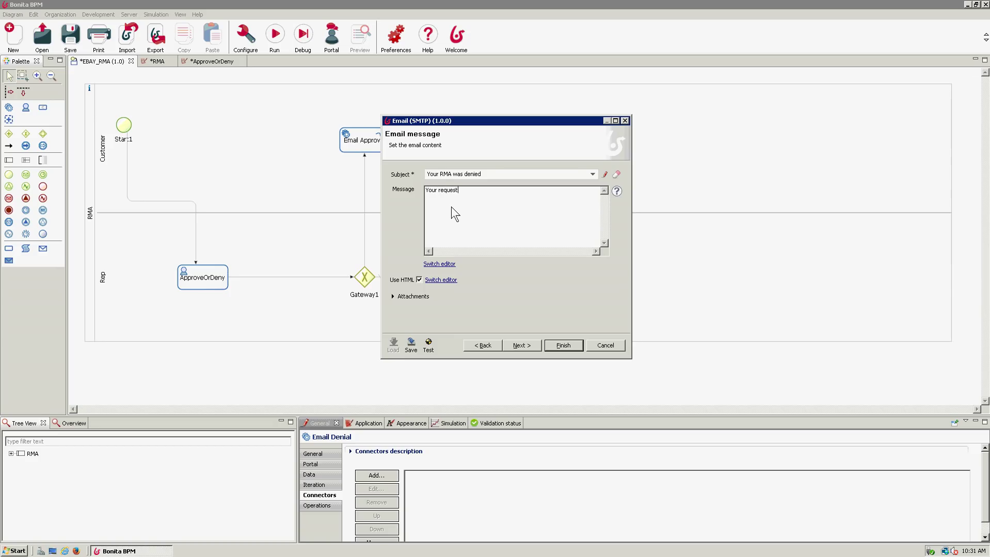
{"action": "type", "text": "en deind"}
{"action": "key", "text": "BackSpace"}
{"action": "key", "text": "BackSpace"}
{"action": "key", "text": "BackSpace"}
{"action": "type", "text": "nid"}
{"action": "key", "text": "BackSpace"}
{"action": "type", "text": "ed"}
{"action": "left_click", "coordinate": [570, 348]}
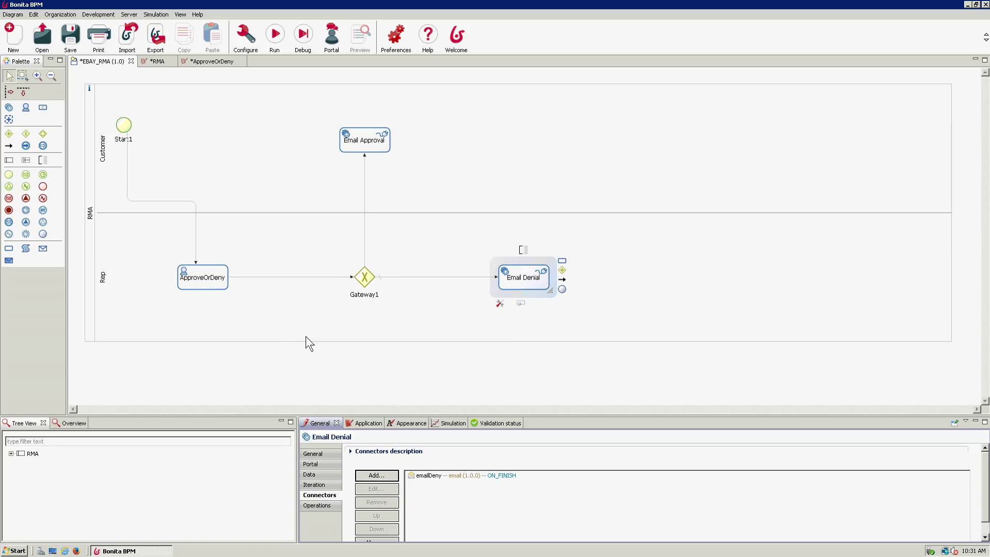
{"action": "left_click", "coordinate": [276, 36]}
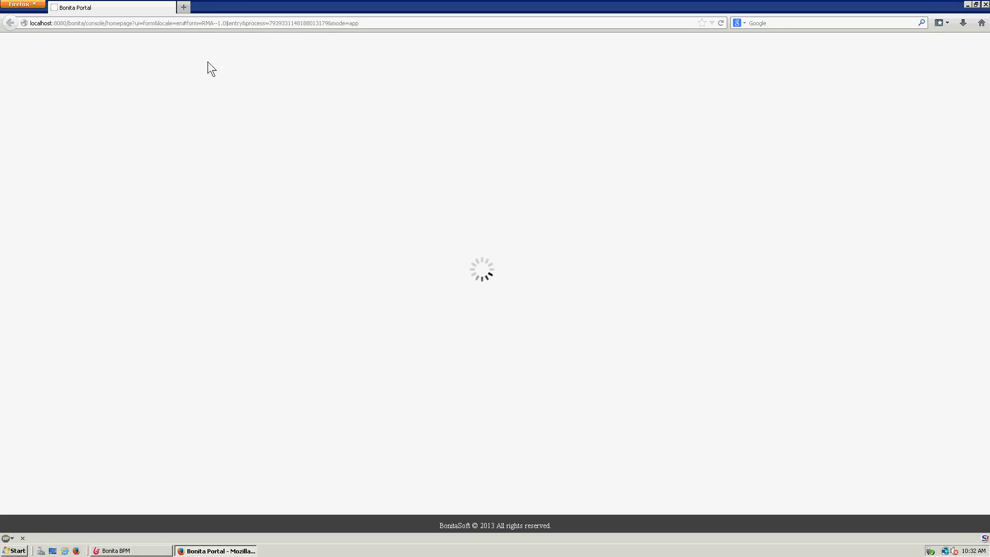
- Enter 111 as item number and reason plus a PayPal email, then submit the RMA form
{"action": "left_click", "coordinate": [283, 141]}
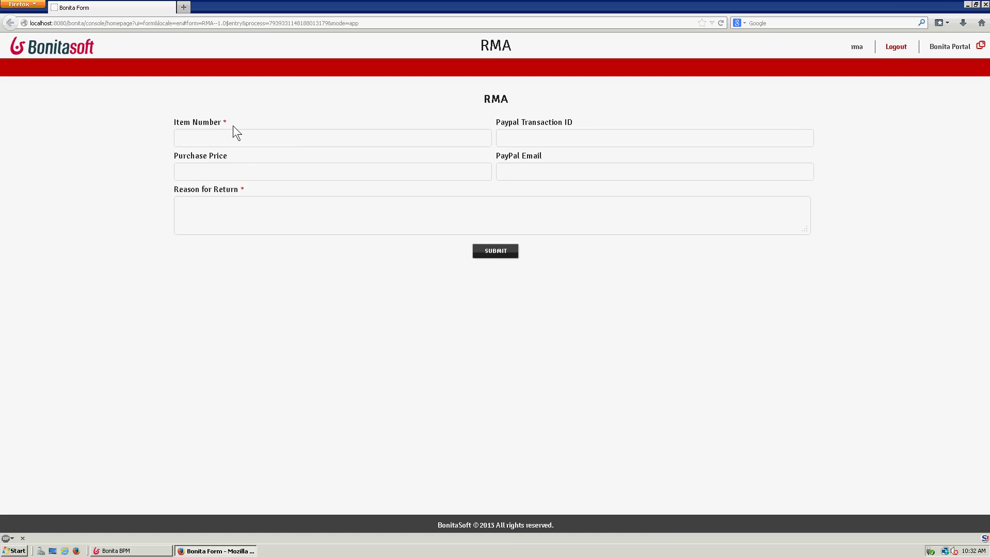
{"action": "type", "text": "111"}
{"action": "type", "text": "111"}
{"action": "left_click", "coordinate": [501, 255]}
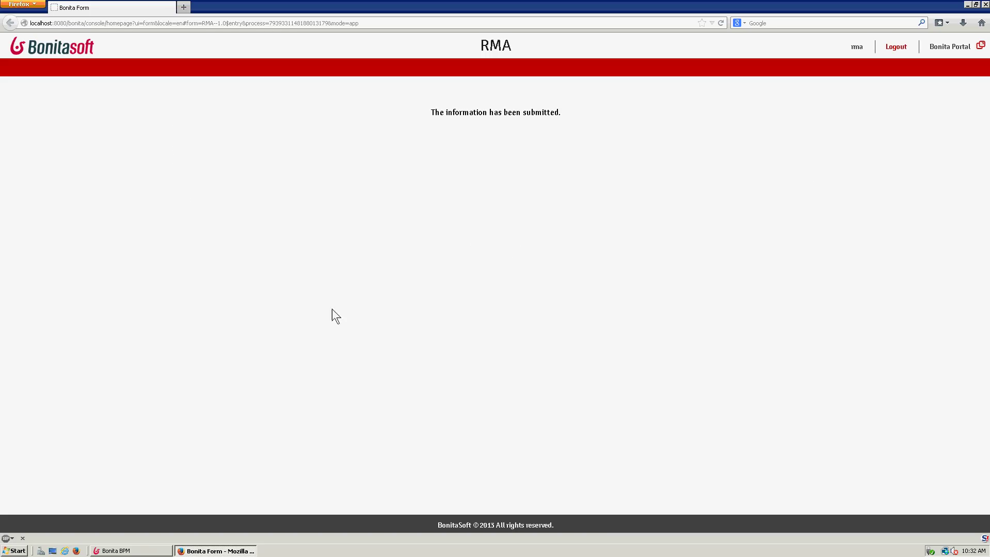
- Open Internet Explorer maximized and load the Bonita Portal at localhost:8080/bonita
{"action": "left_click", "coordinate": [66, 551]}
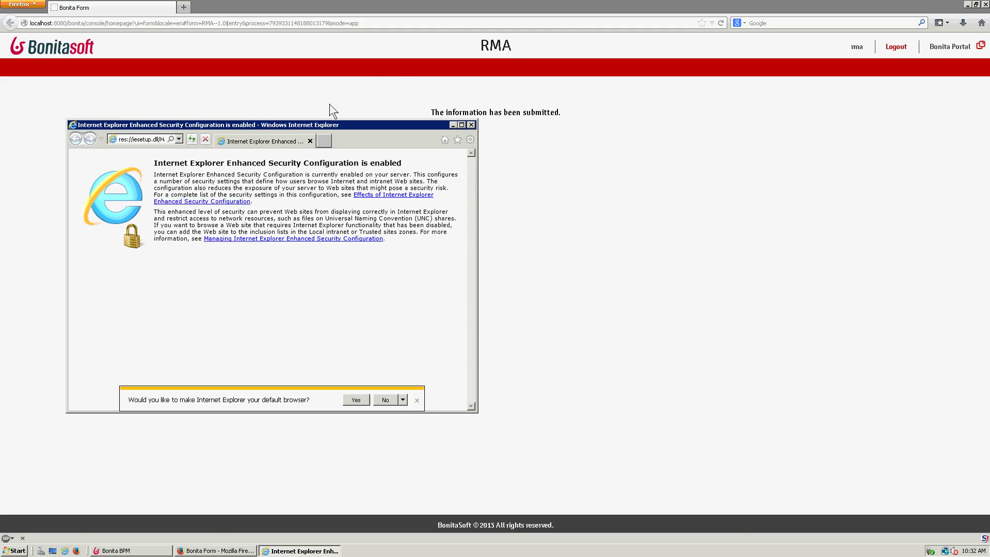
{"action": "double_click", "coordinate": [337, 126]}
{"action": "left_click", "coordinate": [226, 18]}
{"action": "type", "text": "localhost:8080/"}
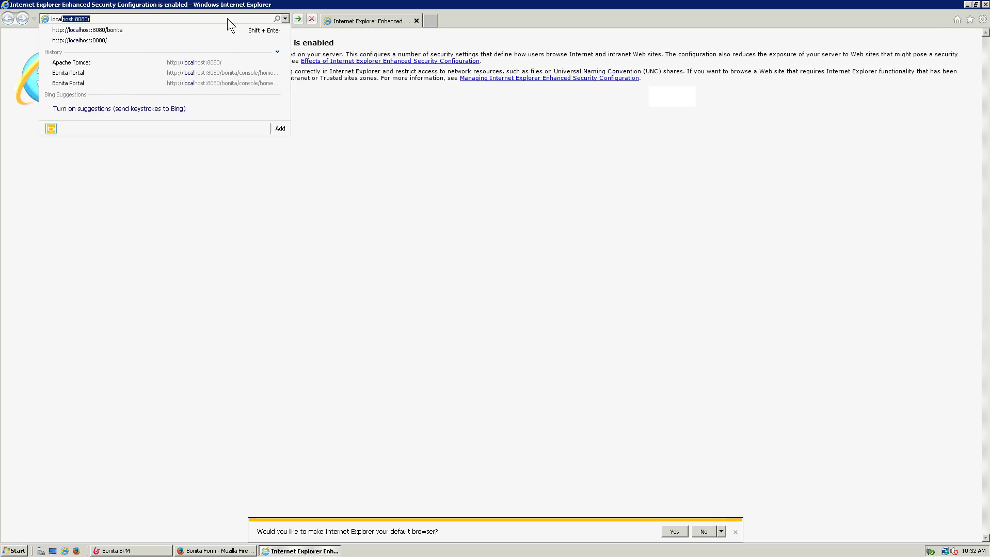
{"action": "key", "text": "Down"}
{"action": "key", "text": "Return"}
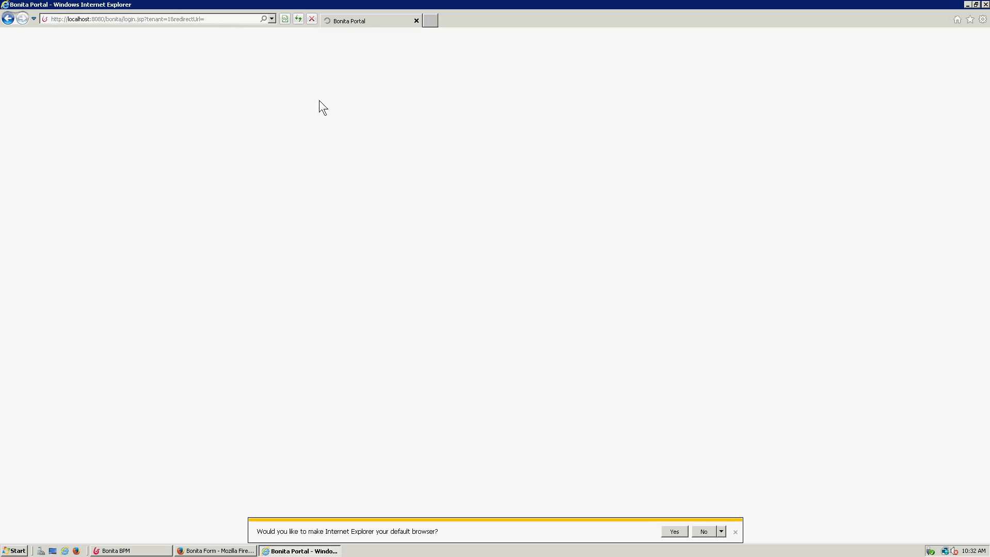
- Log in as rep and submit the ApproveOrDeny task for the new RMA case
{"action": "left_click", "coordinate": [555, 259]}
{"action": "type", "text": "rep"}
{"action": "key", "text": "Tab"}
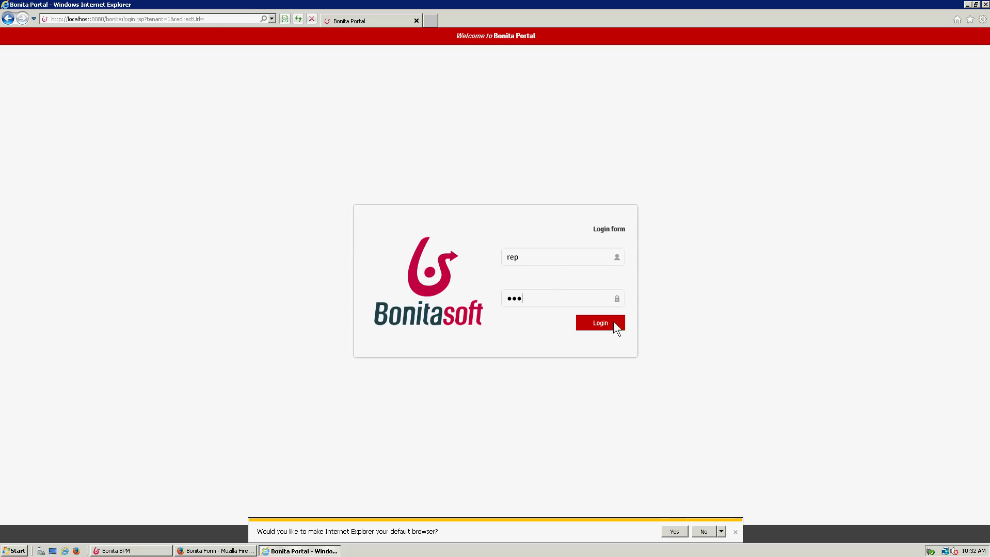
{"action": "left_click", "coordinate": [614, 324]}
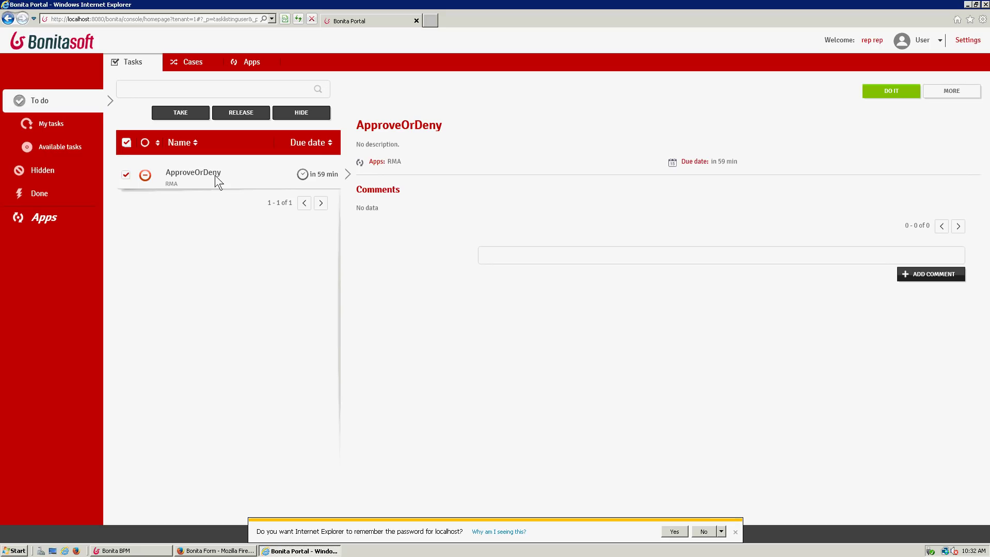
{"action": "left_click", "coordinate": [898, 92]}
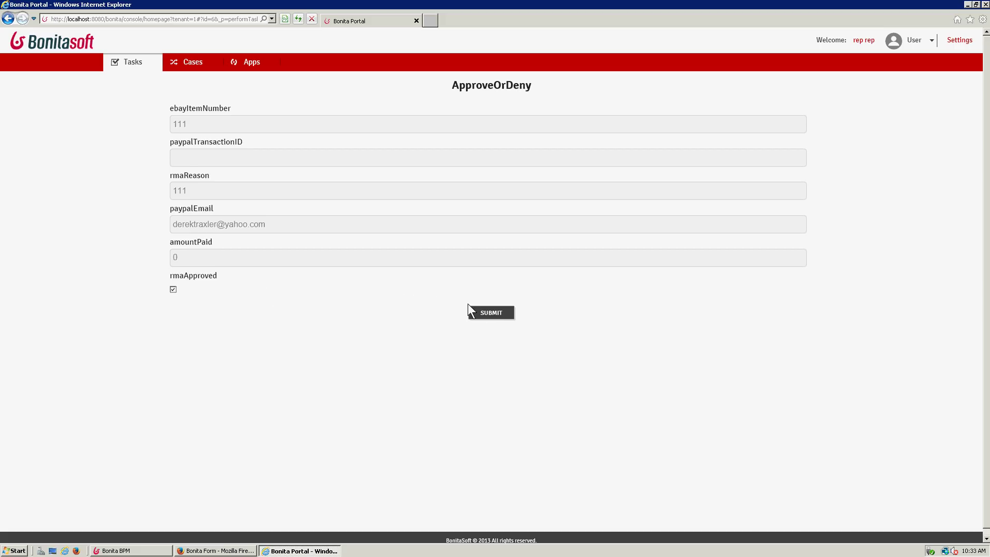
{"action": "left_click", "coordinate": [486, 318]}
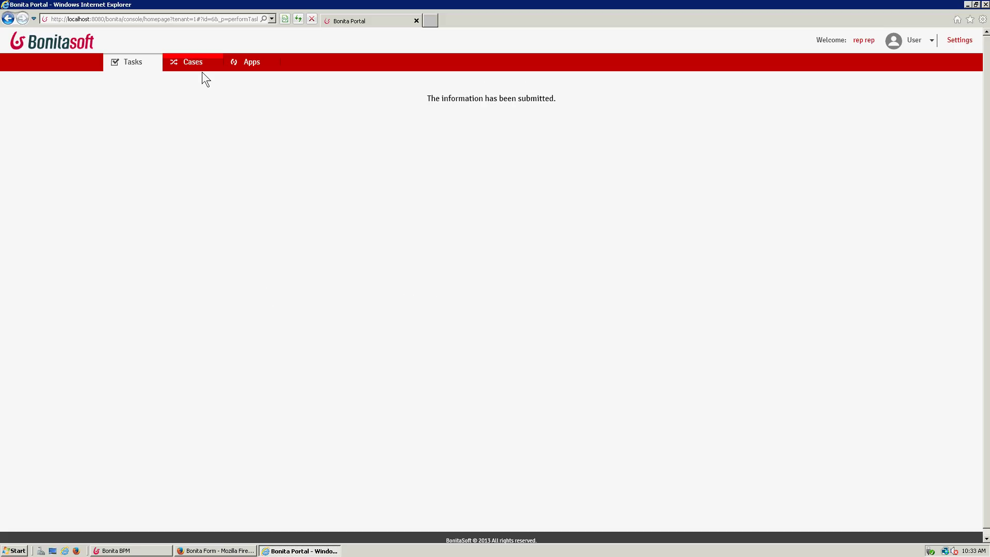
- Open a blank tab, restore the remote session to a window, and minimize local Firefox
{"action": "key", "text": "ctrl+t"}
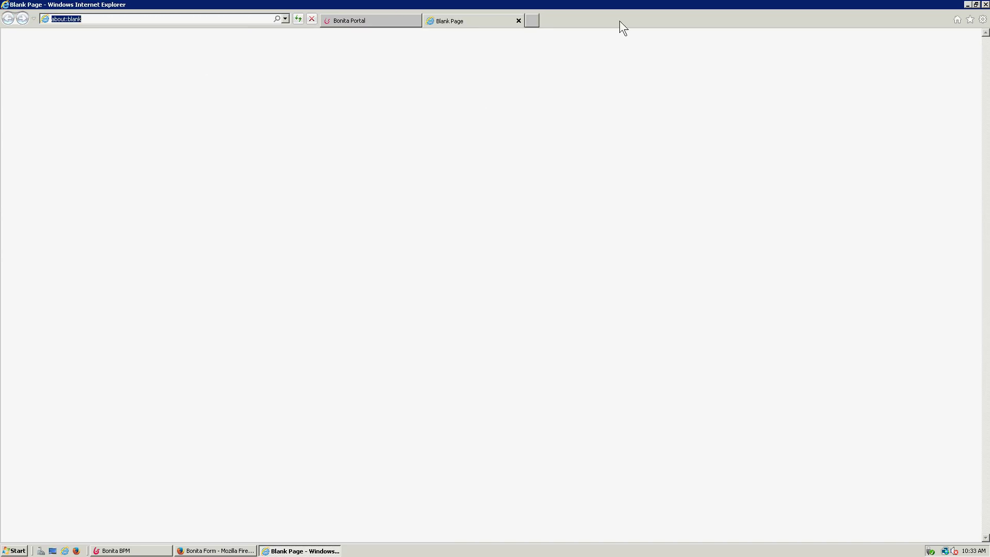
{"action": "left_click", "coordinate": [4, 552]}
{"action": "mouse_move", "coordinate": [548, 2]}
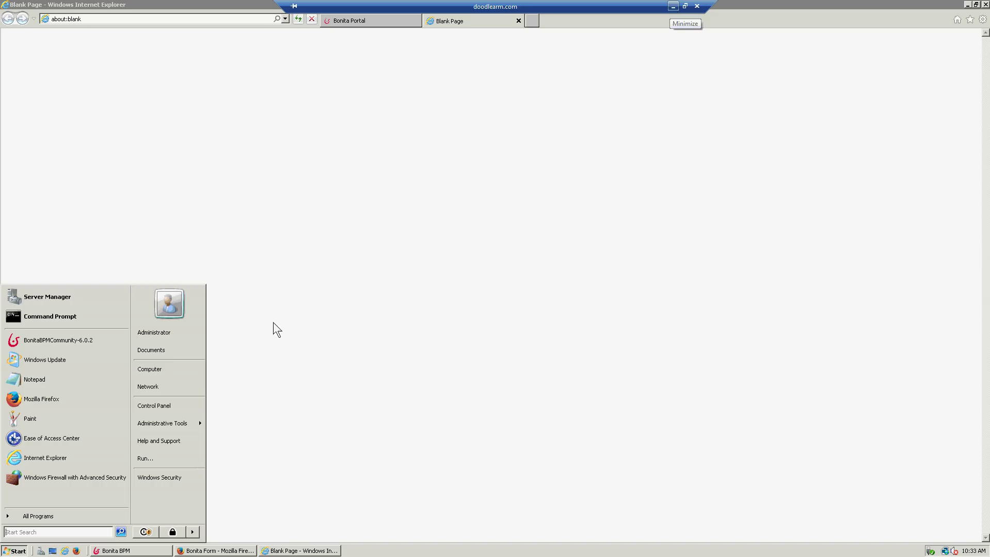
{"action": "double_click", "coordinate": [659, 3]}
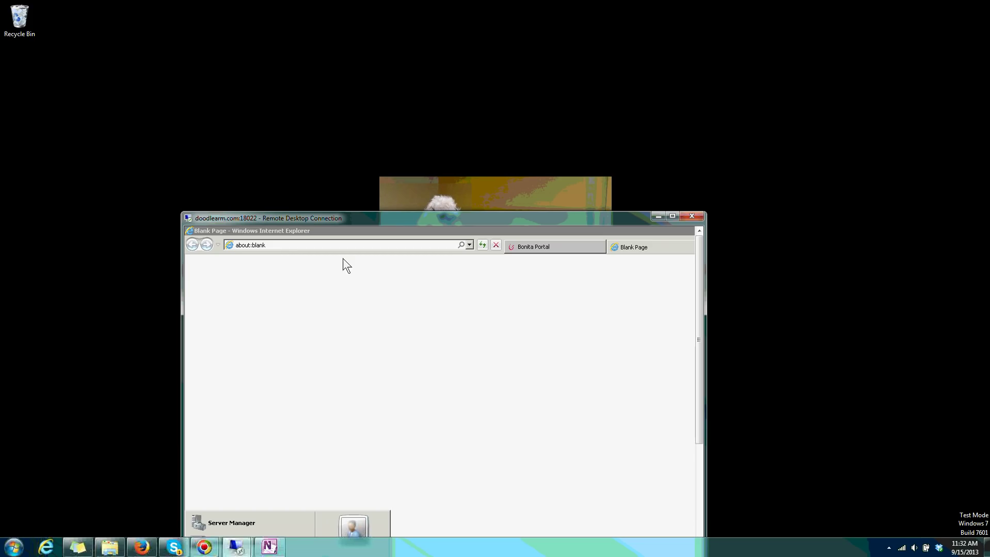
{"action": "left_click", "coordinate": [140, 549]}
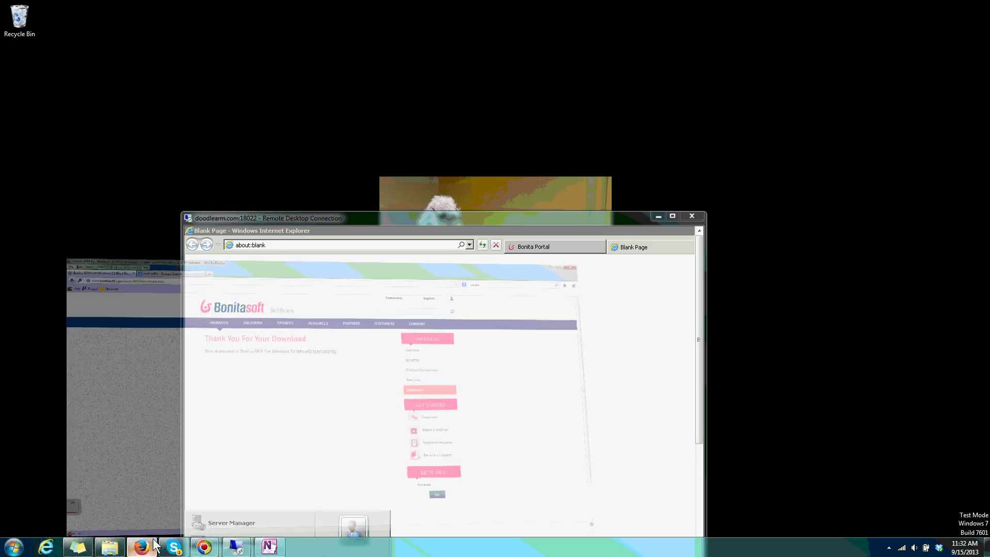
{"action": "double_click", "coordinate": [304, 7]}
{"action": "key", "text": "super+Down"}
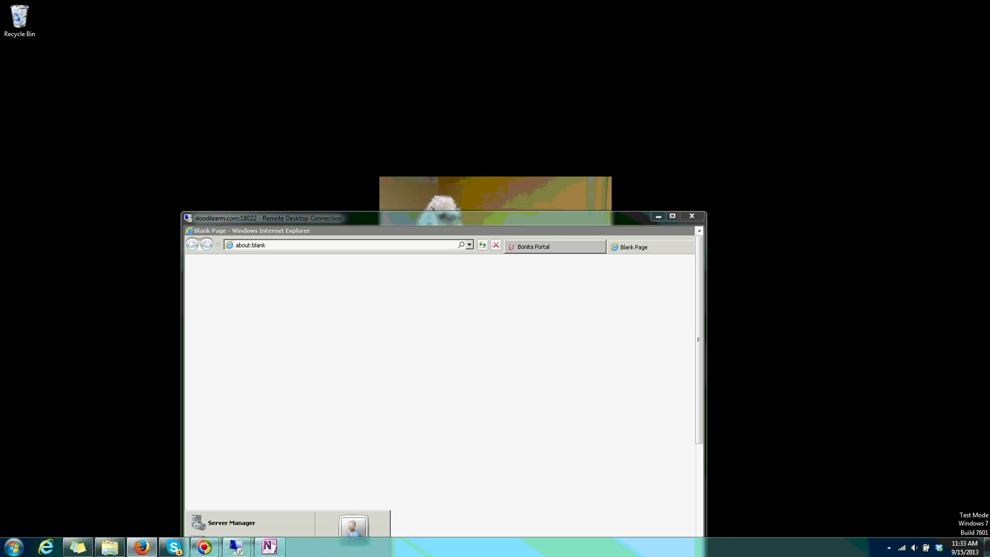
- Drag the Yahoo Mail Firefox window into view to read the 'Your RMA was denied' email
{"action": "left_click_drag", "start_coordinate": [989, 37], "coordinate": [361, 55]}
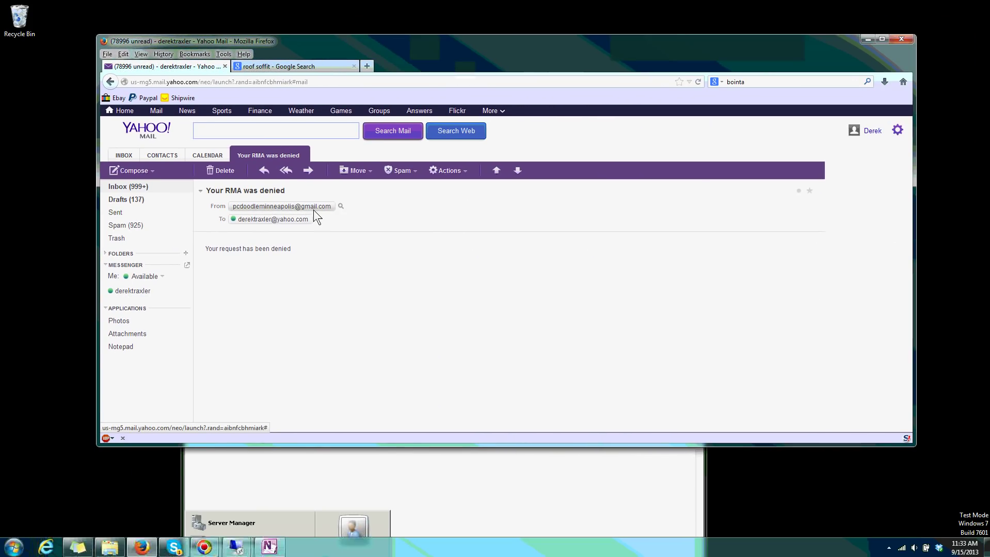